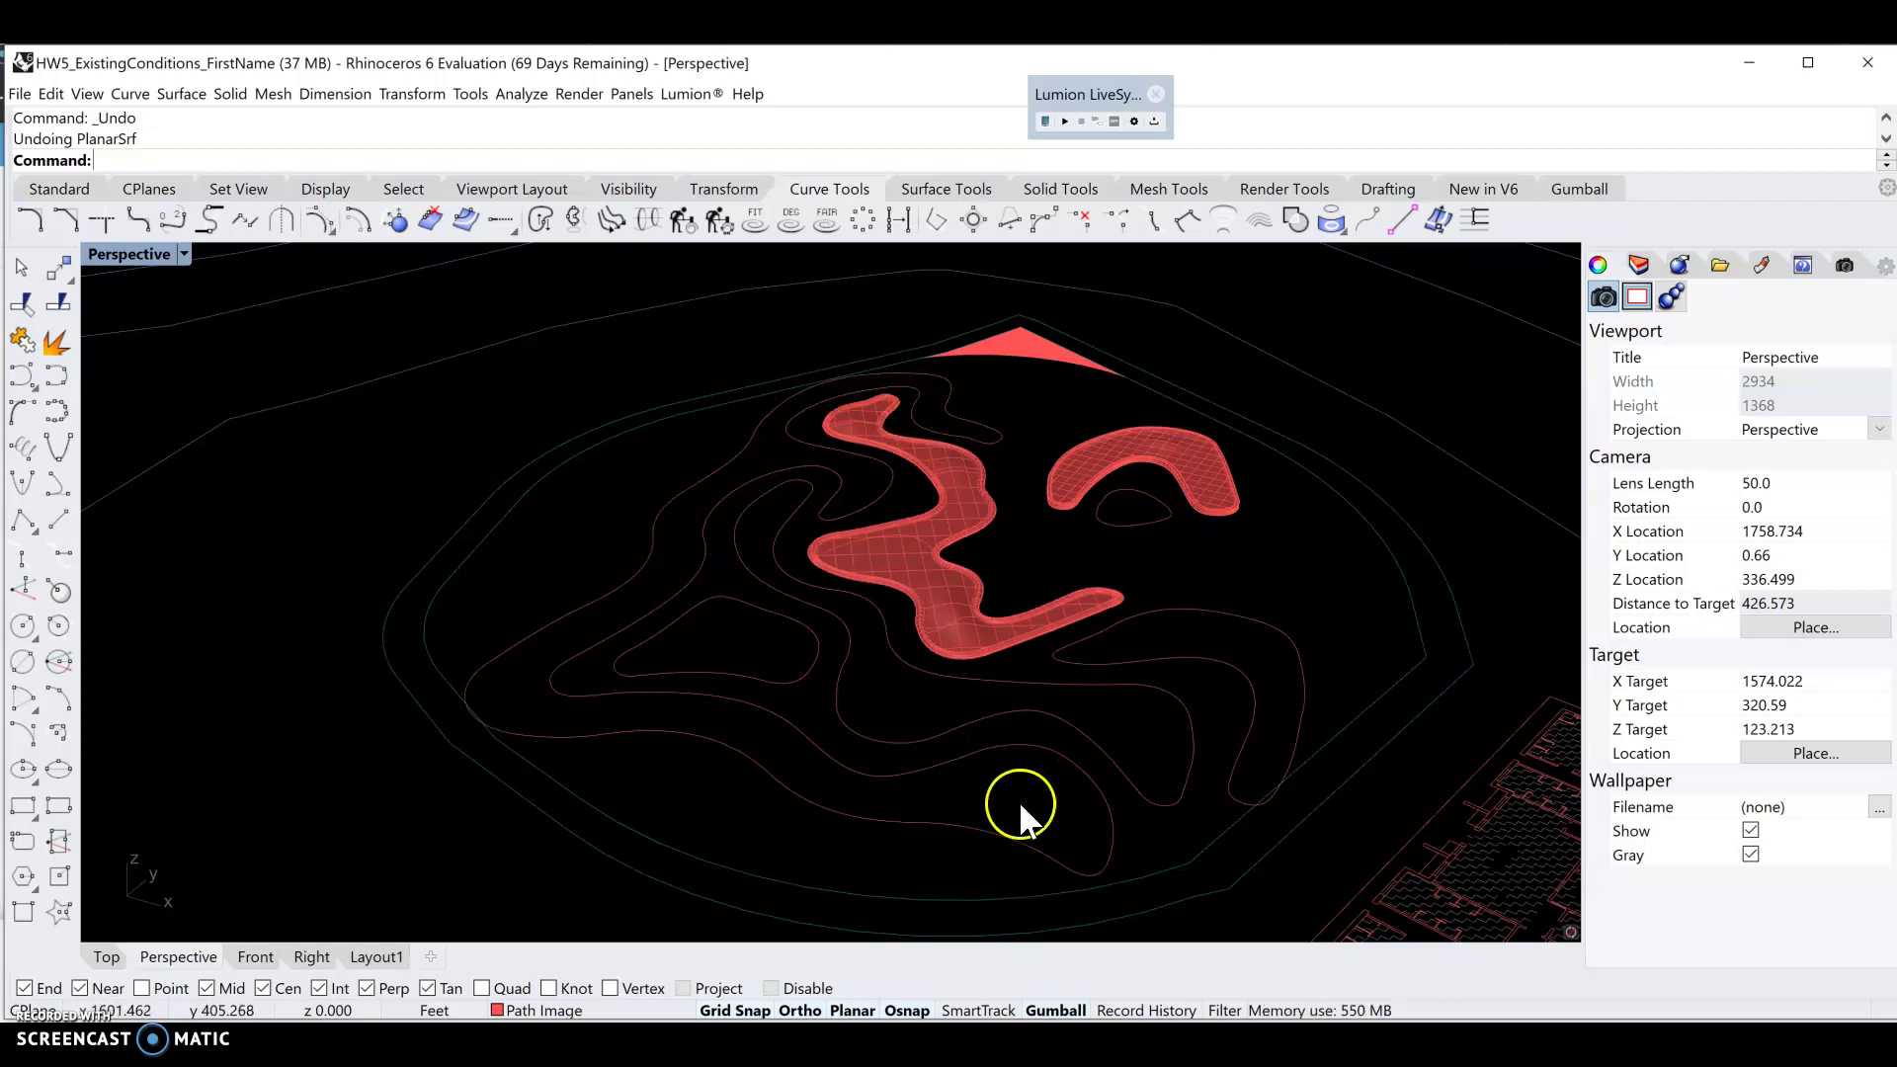
- Fill the long winding closed path curve with a flat planar surface using PlanarSrf
{"action": "left_click", "coordinate": [955, 432]}
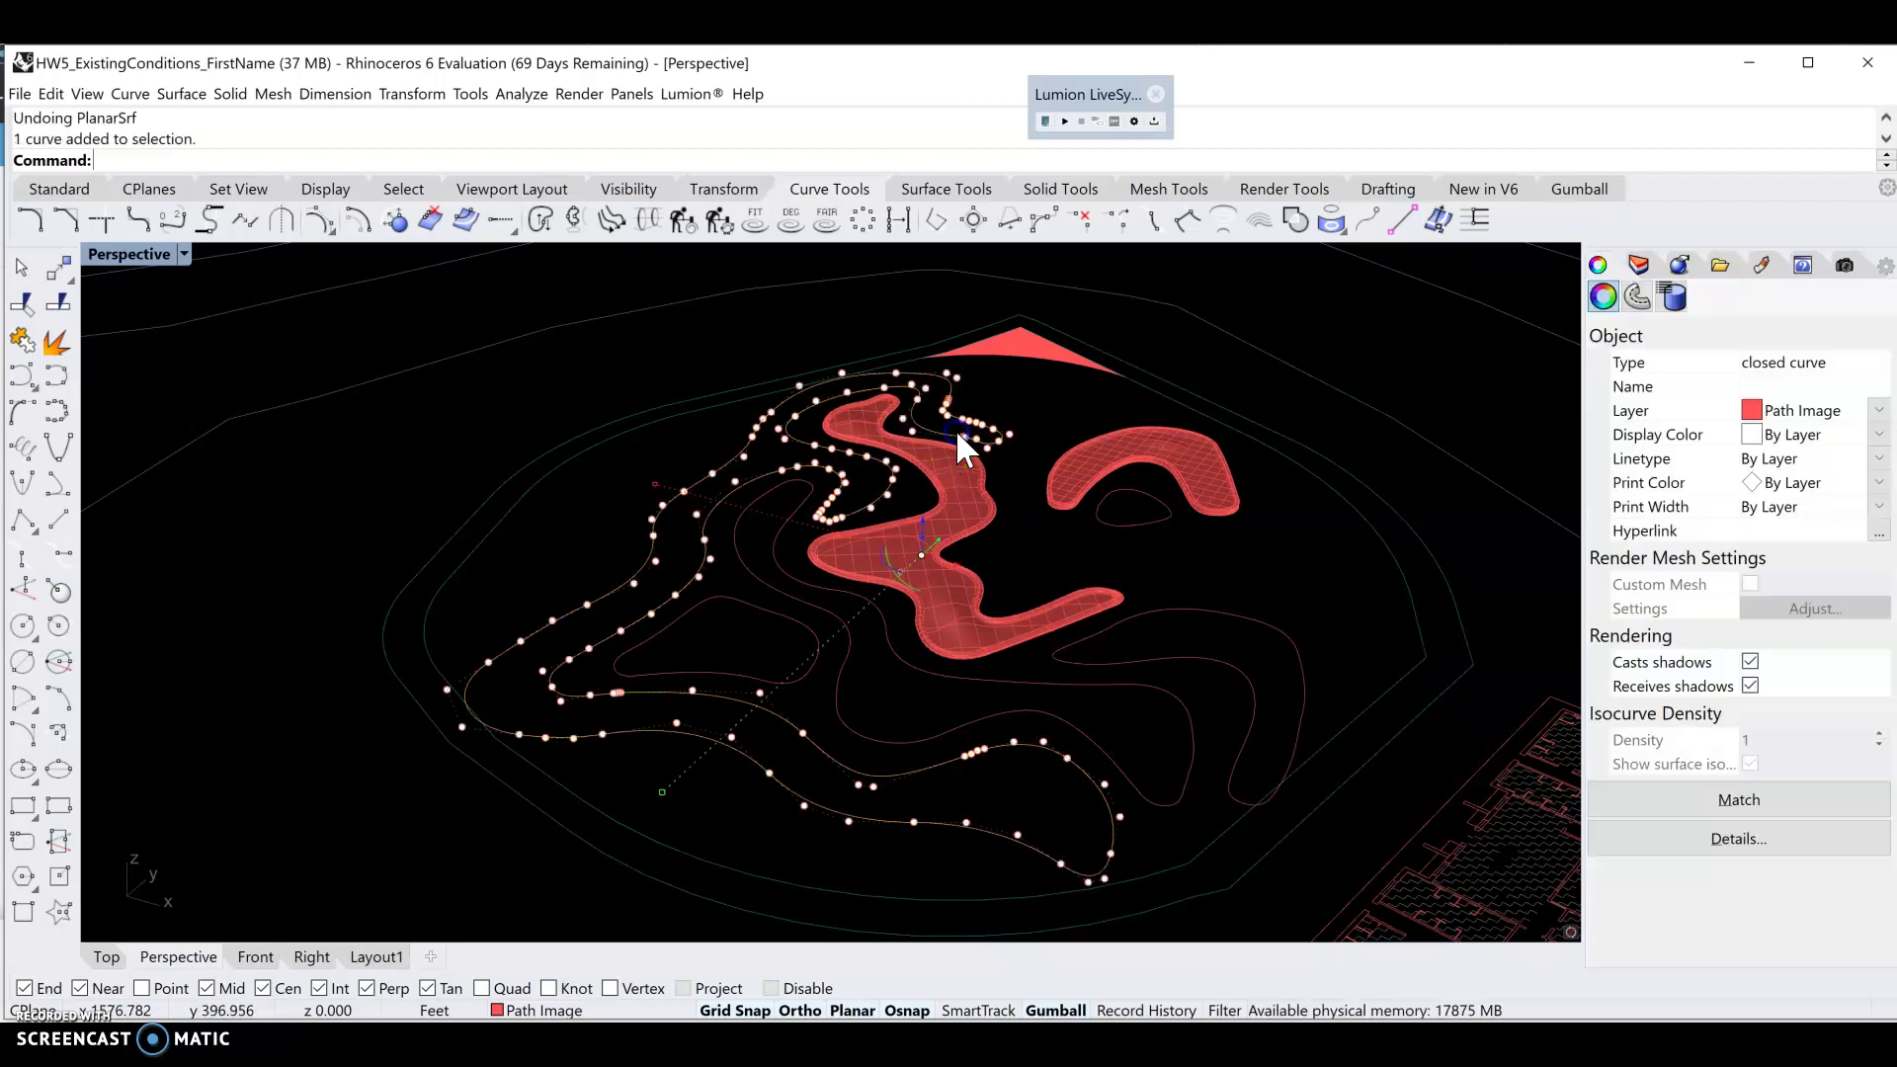
{"action": "left_click", "coordinate": [851, 367]}
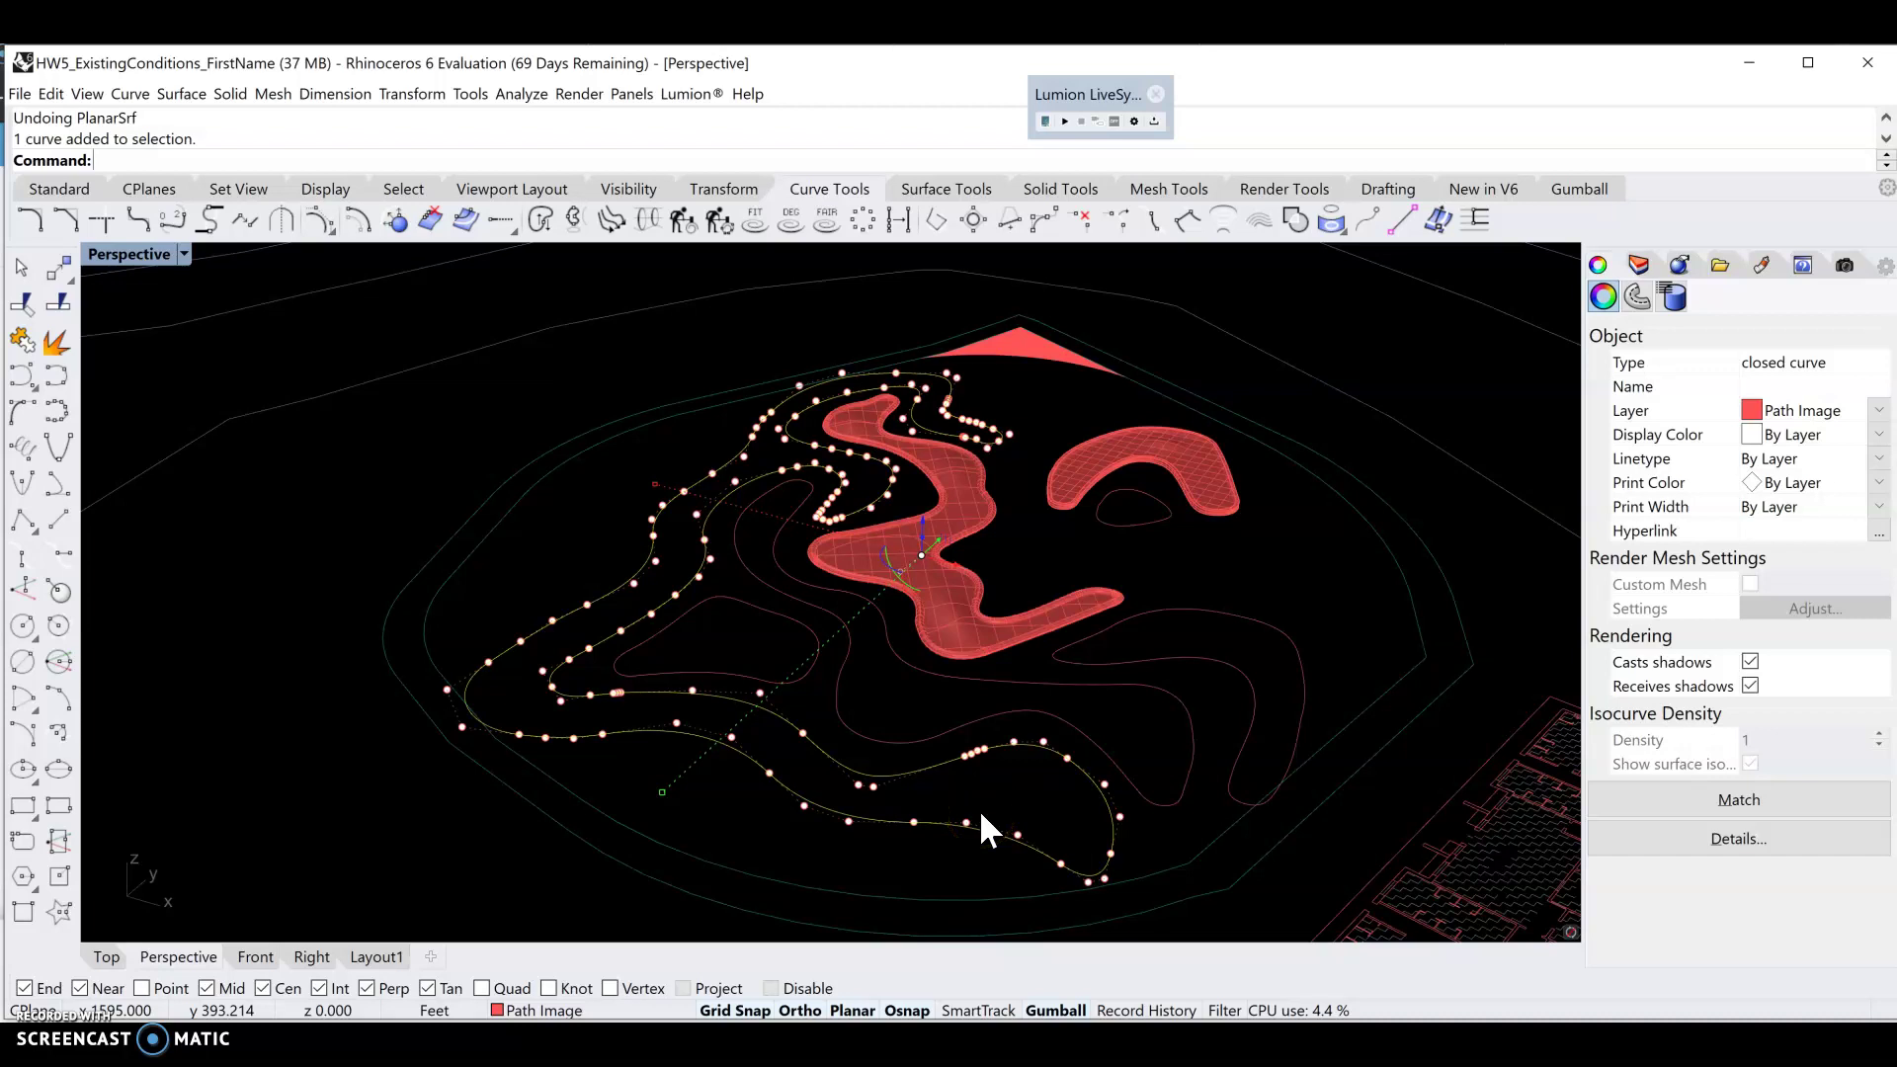
{"action": "type", "text": "PlanarSrf"}
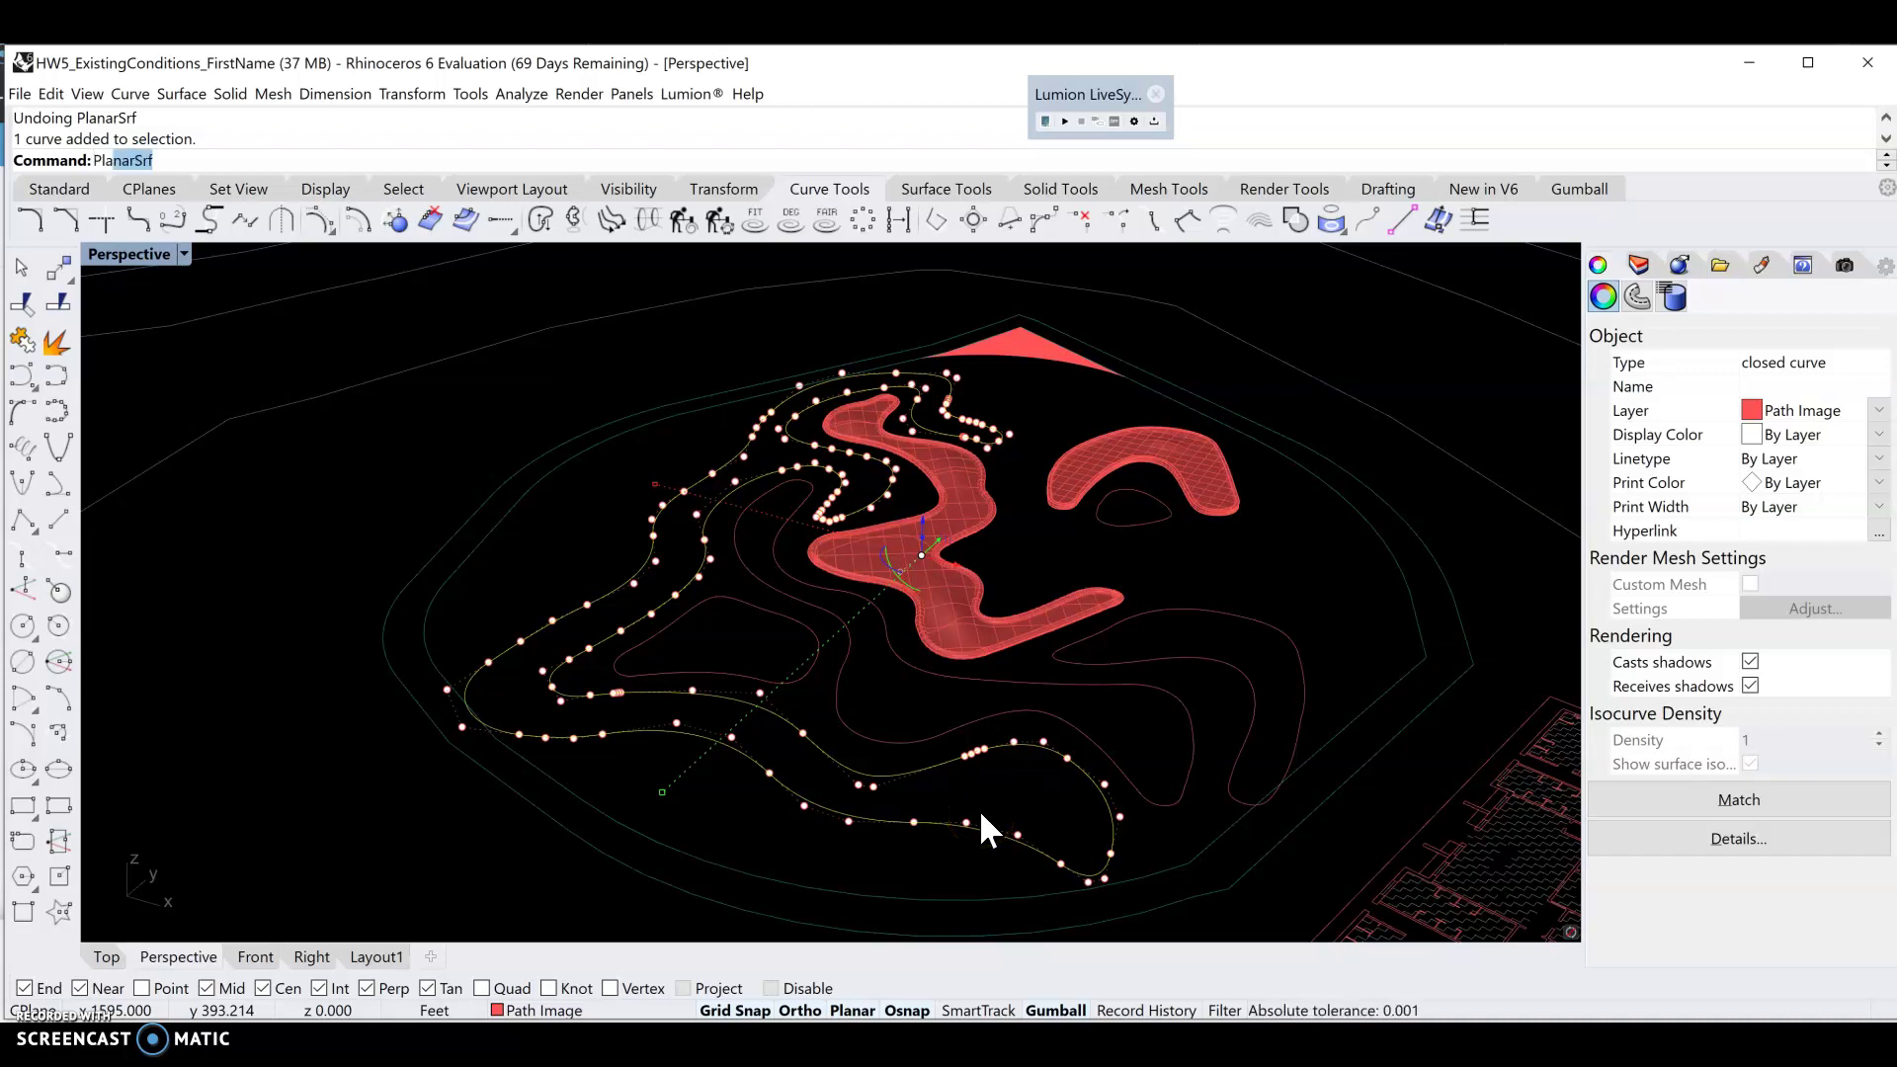
{"action": "key", "text": "Return"}
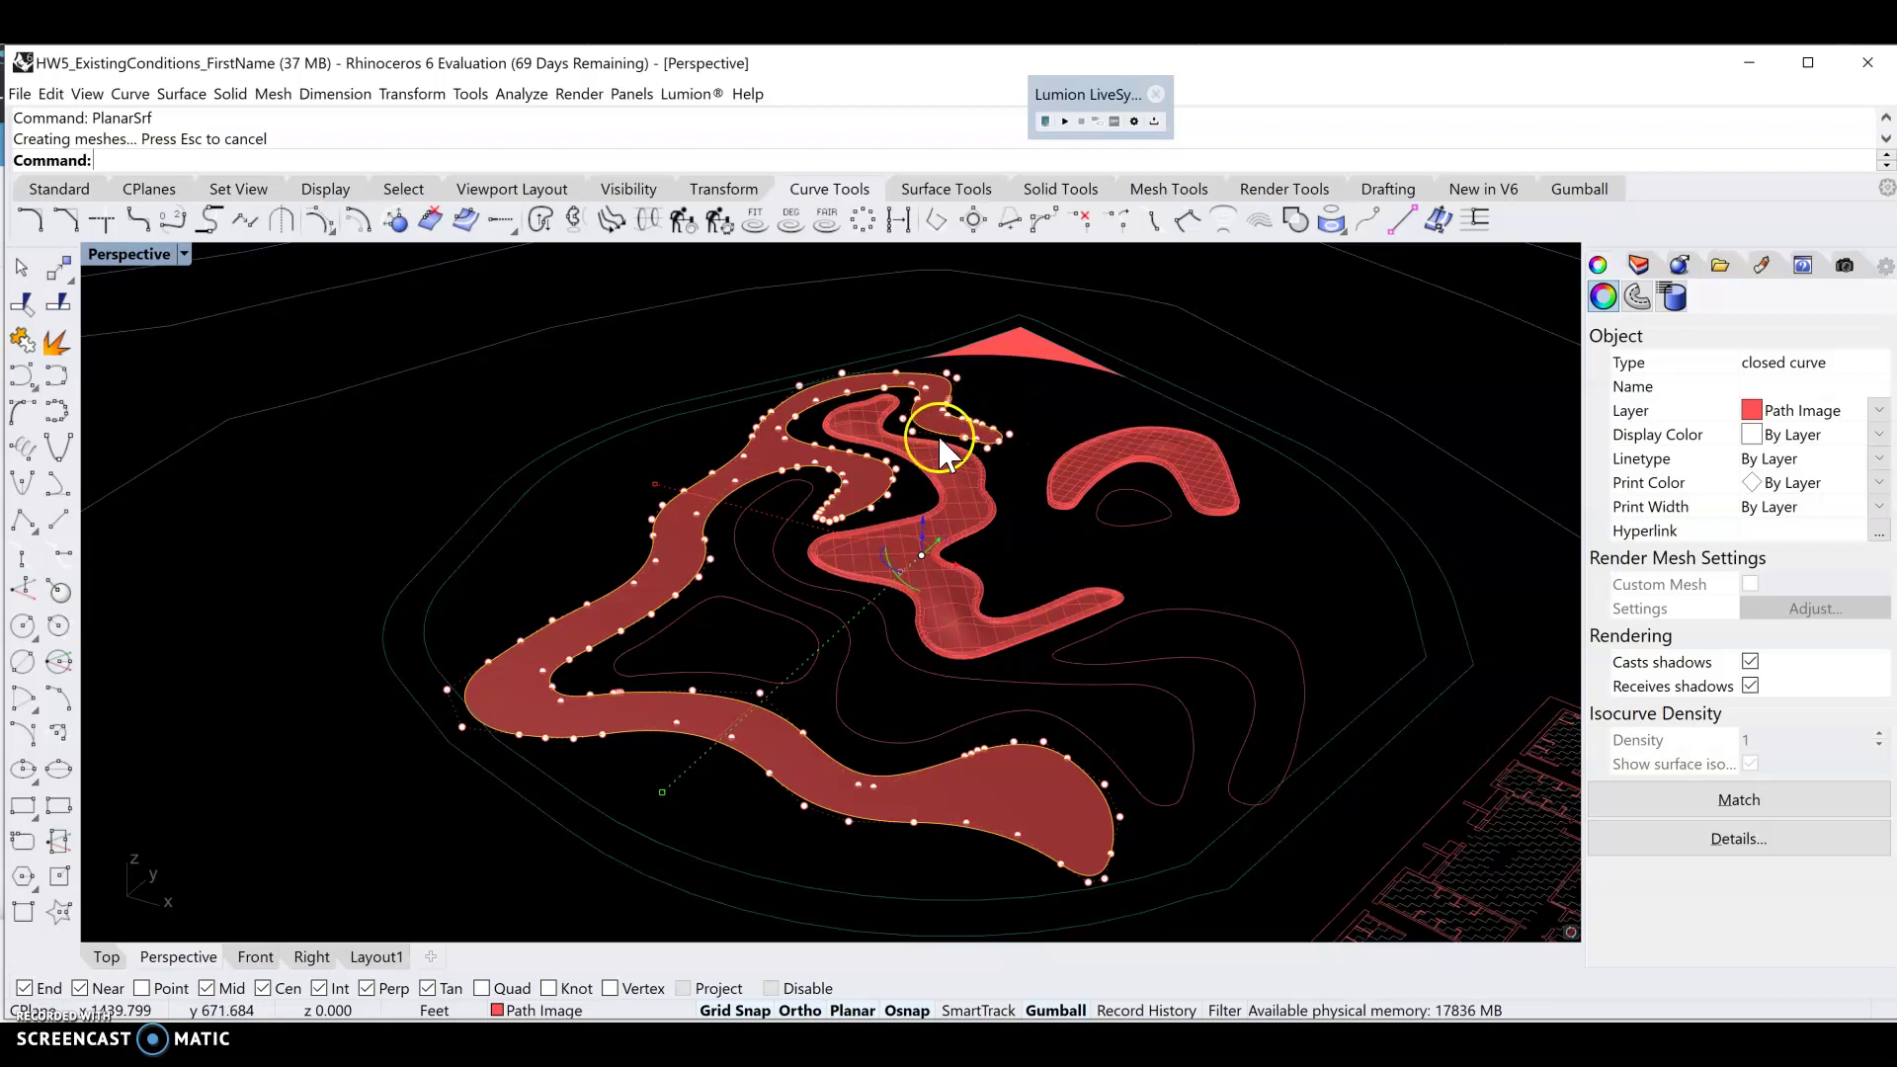
- Start ExtrudeSrf and choose the winding path surface as the surface to extrude
{"action": "type", "text": "eSrf"}
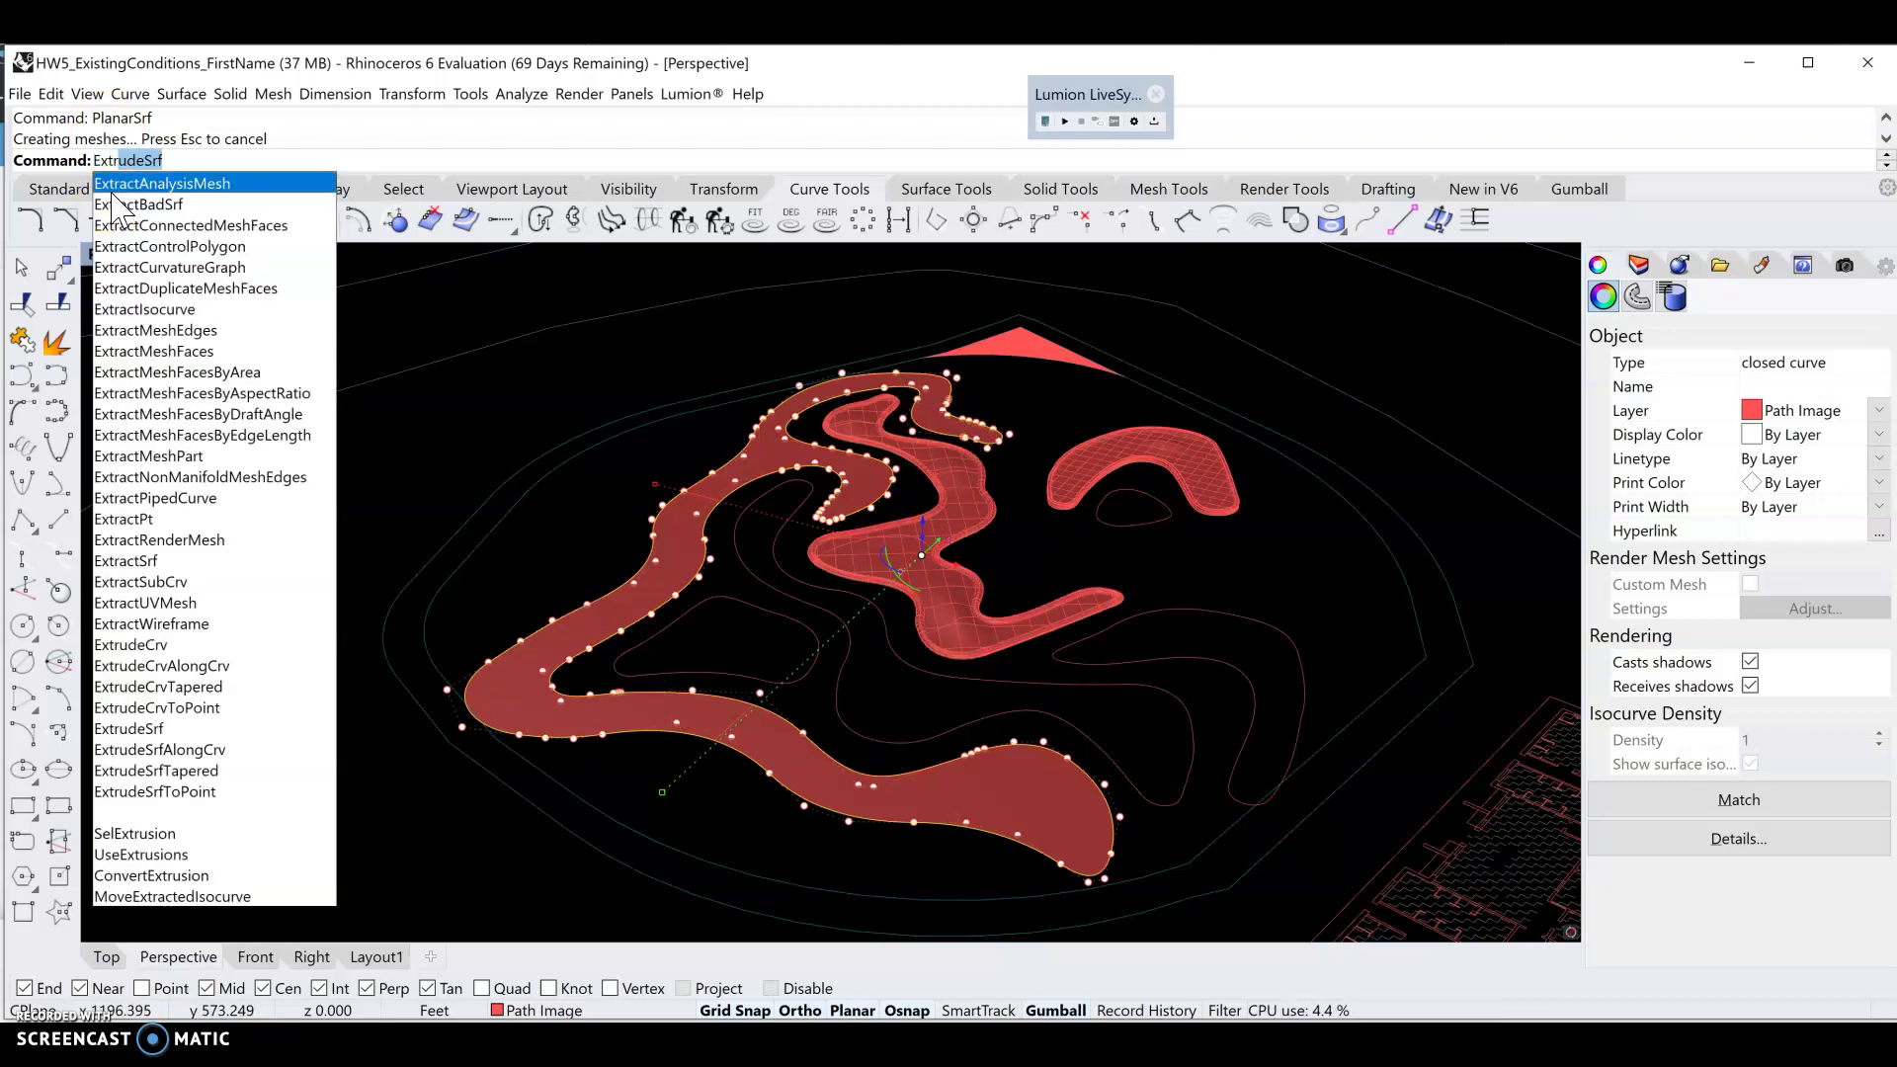
{"action": "left_click", "coordinate": [183, 161]}
{"action": "key", "text": "Return"}
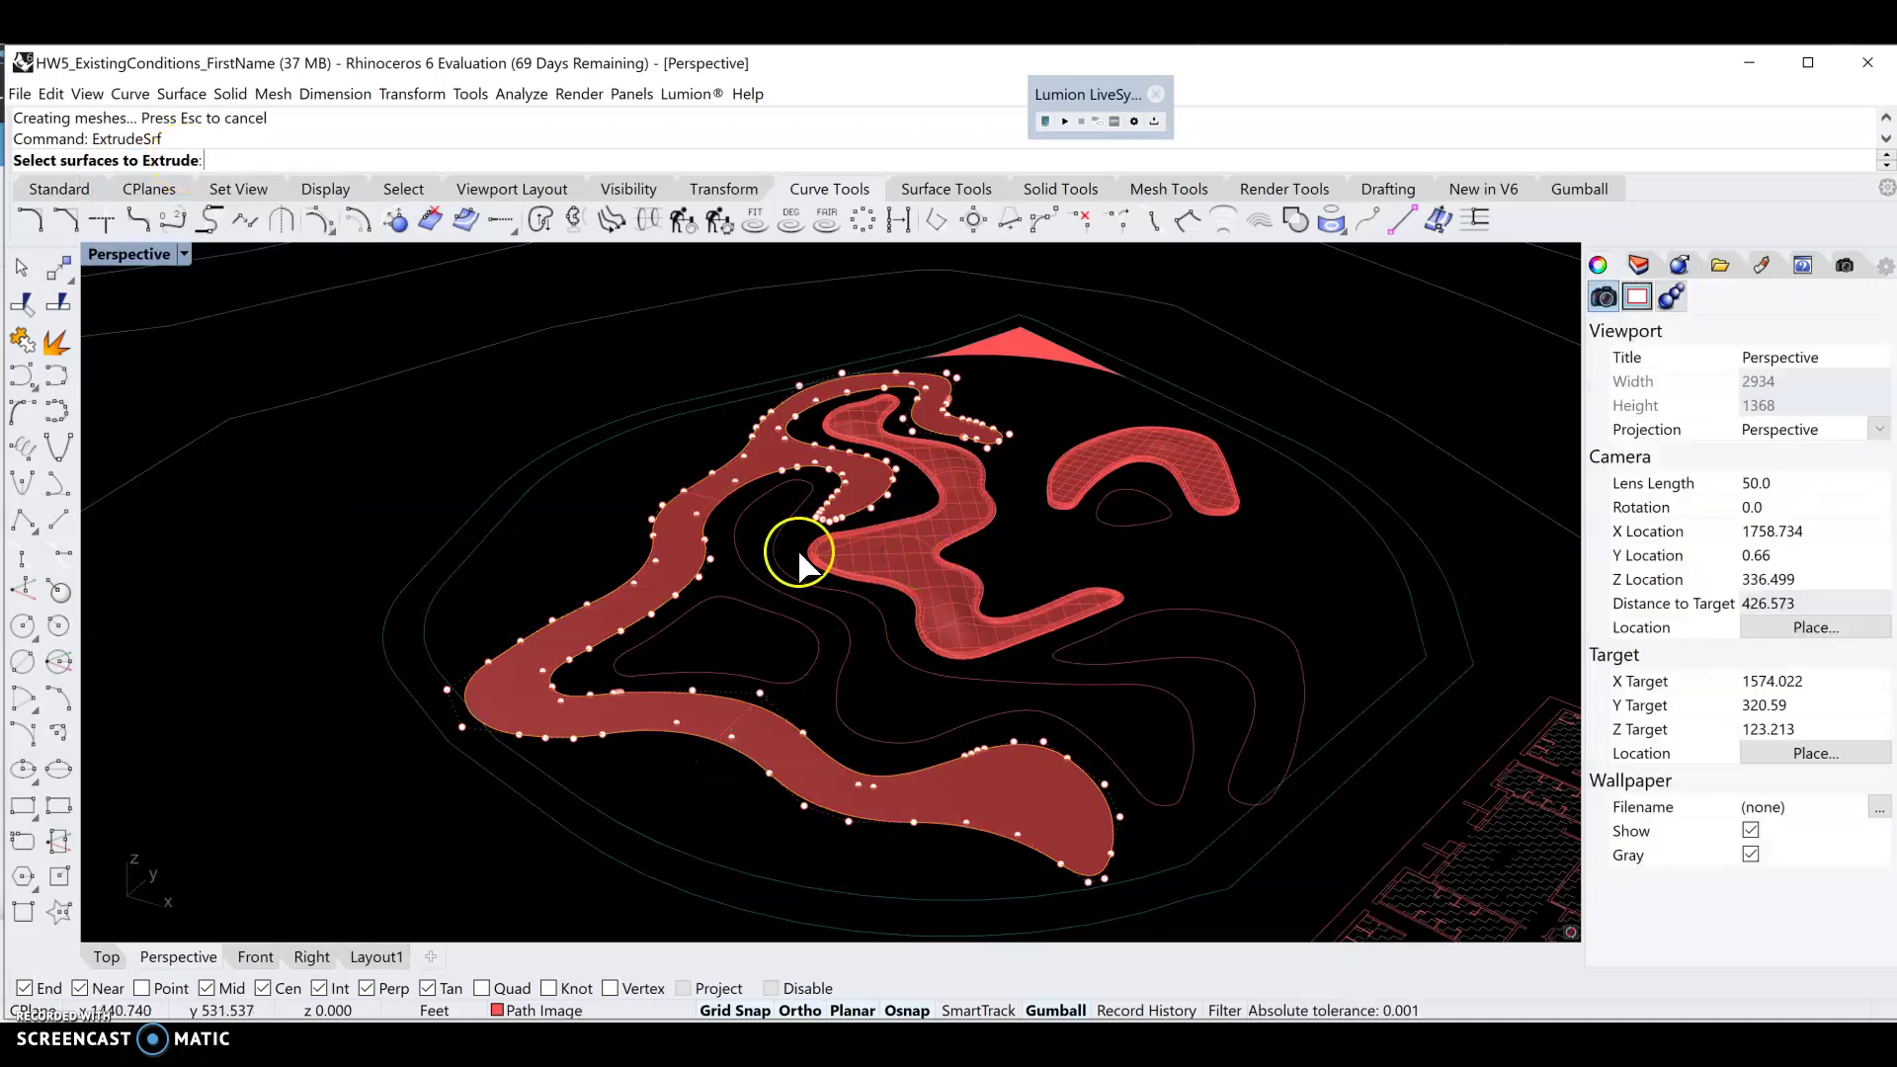
{"action": "left_click", "coordinate": [758, 740]}
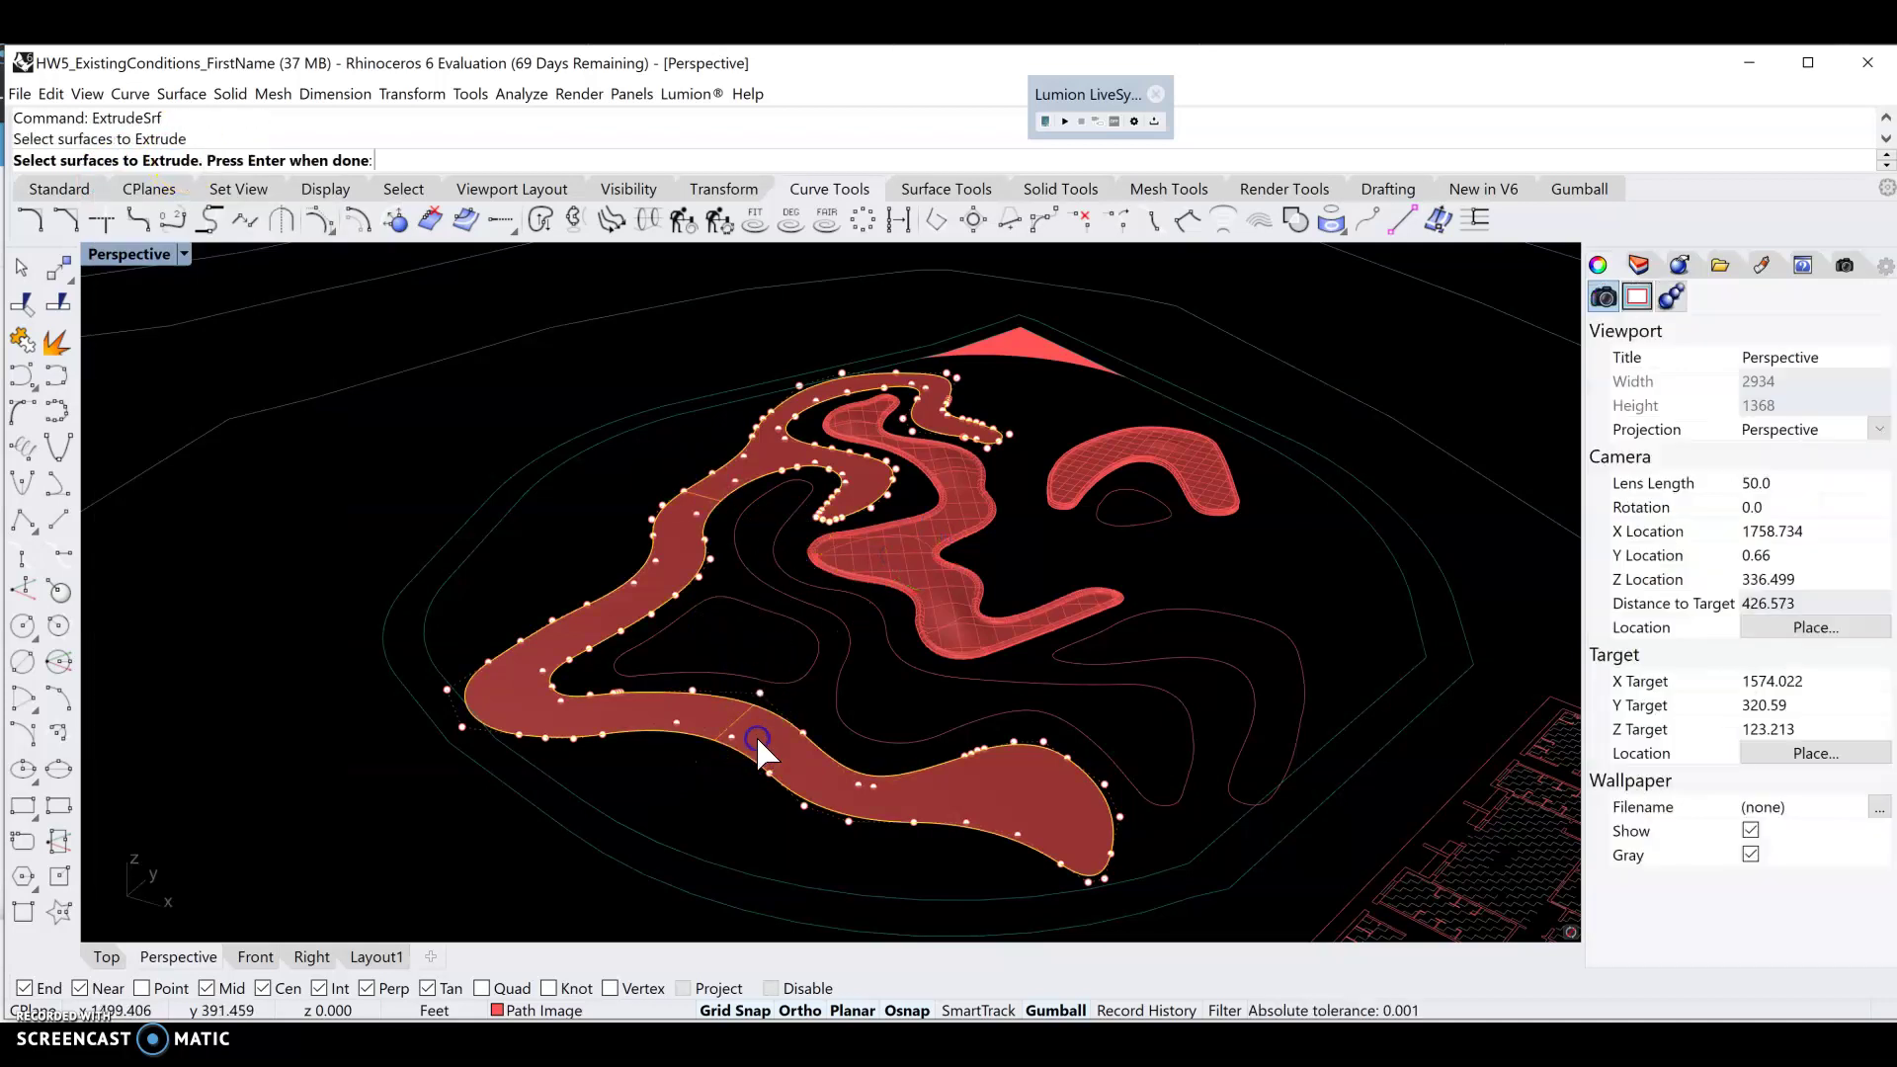
{"action": "left_click", "coordinate": [768, 739]}
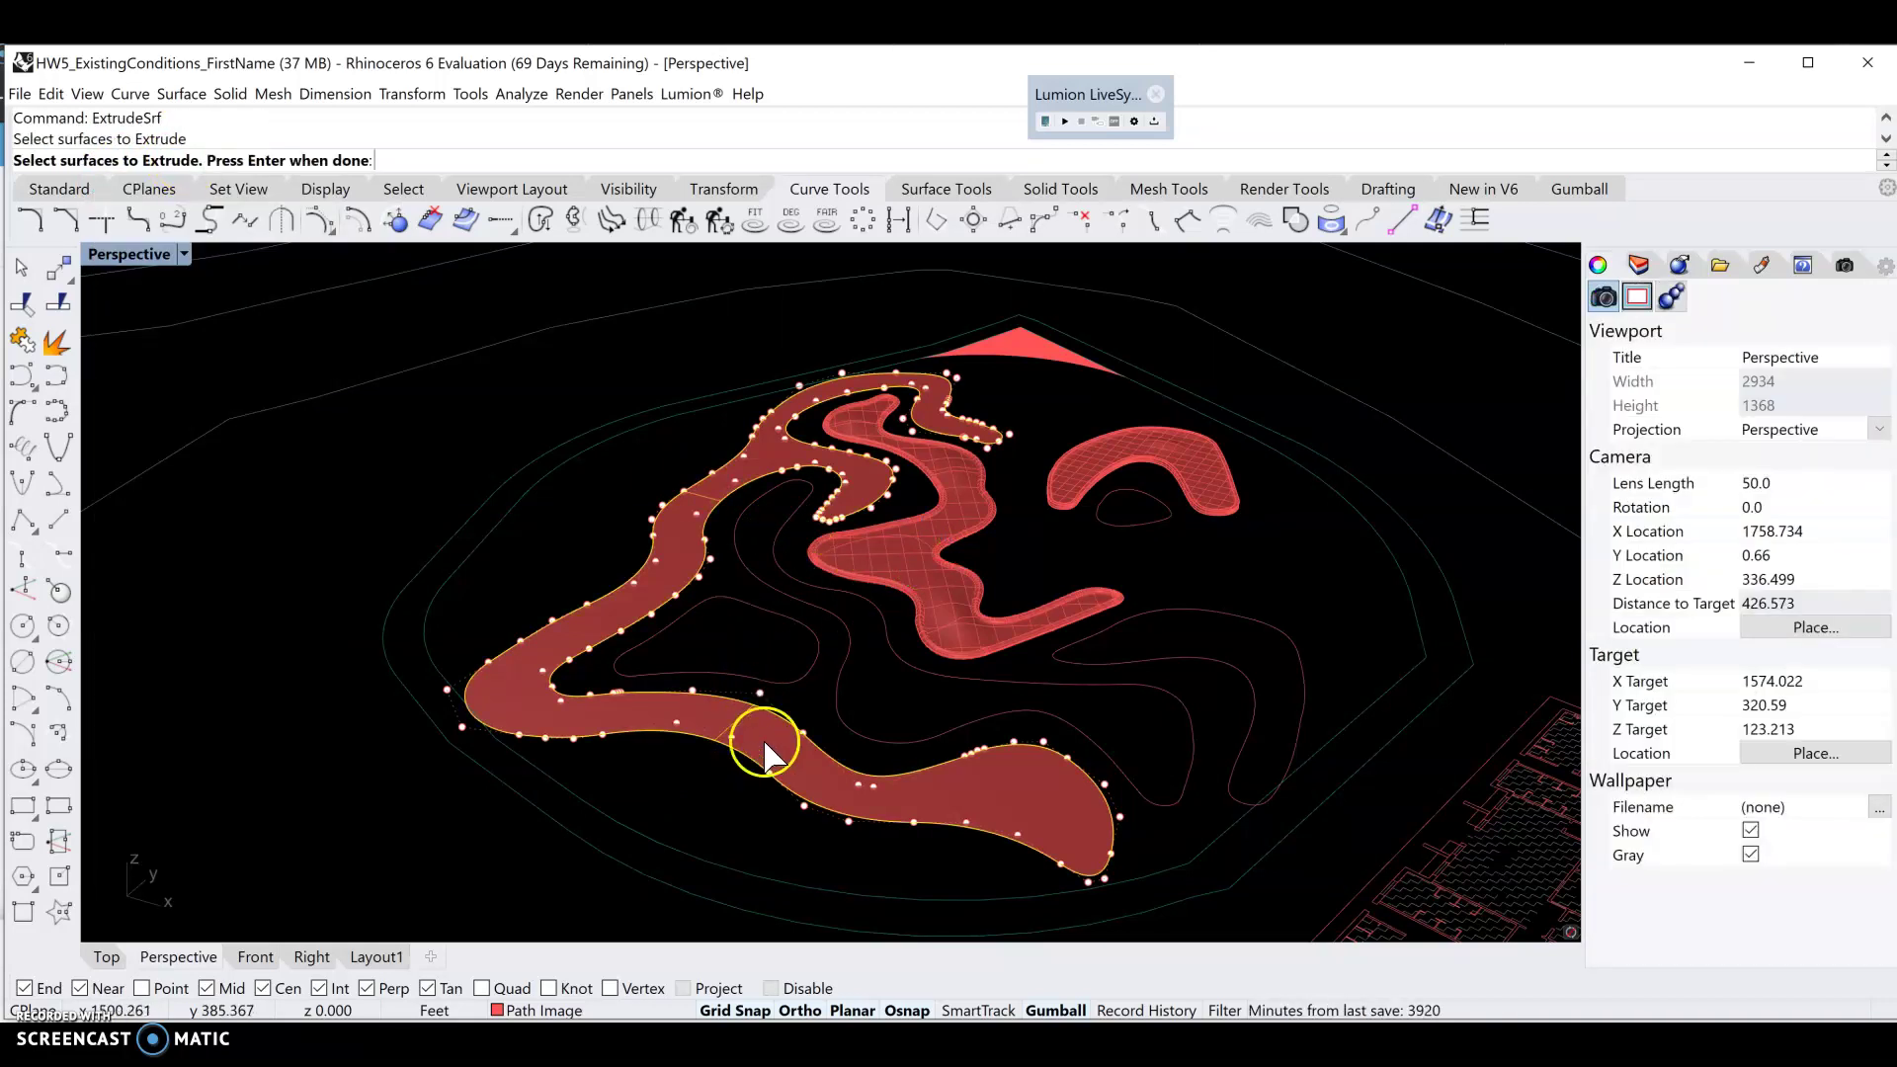
{"action": "right_click", "coordinate": [769, 739]}
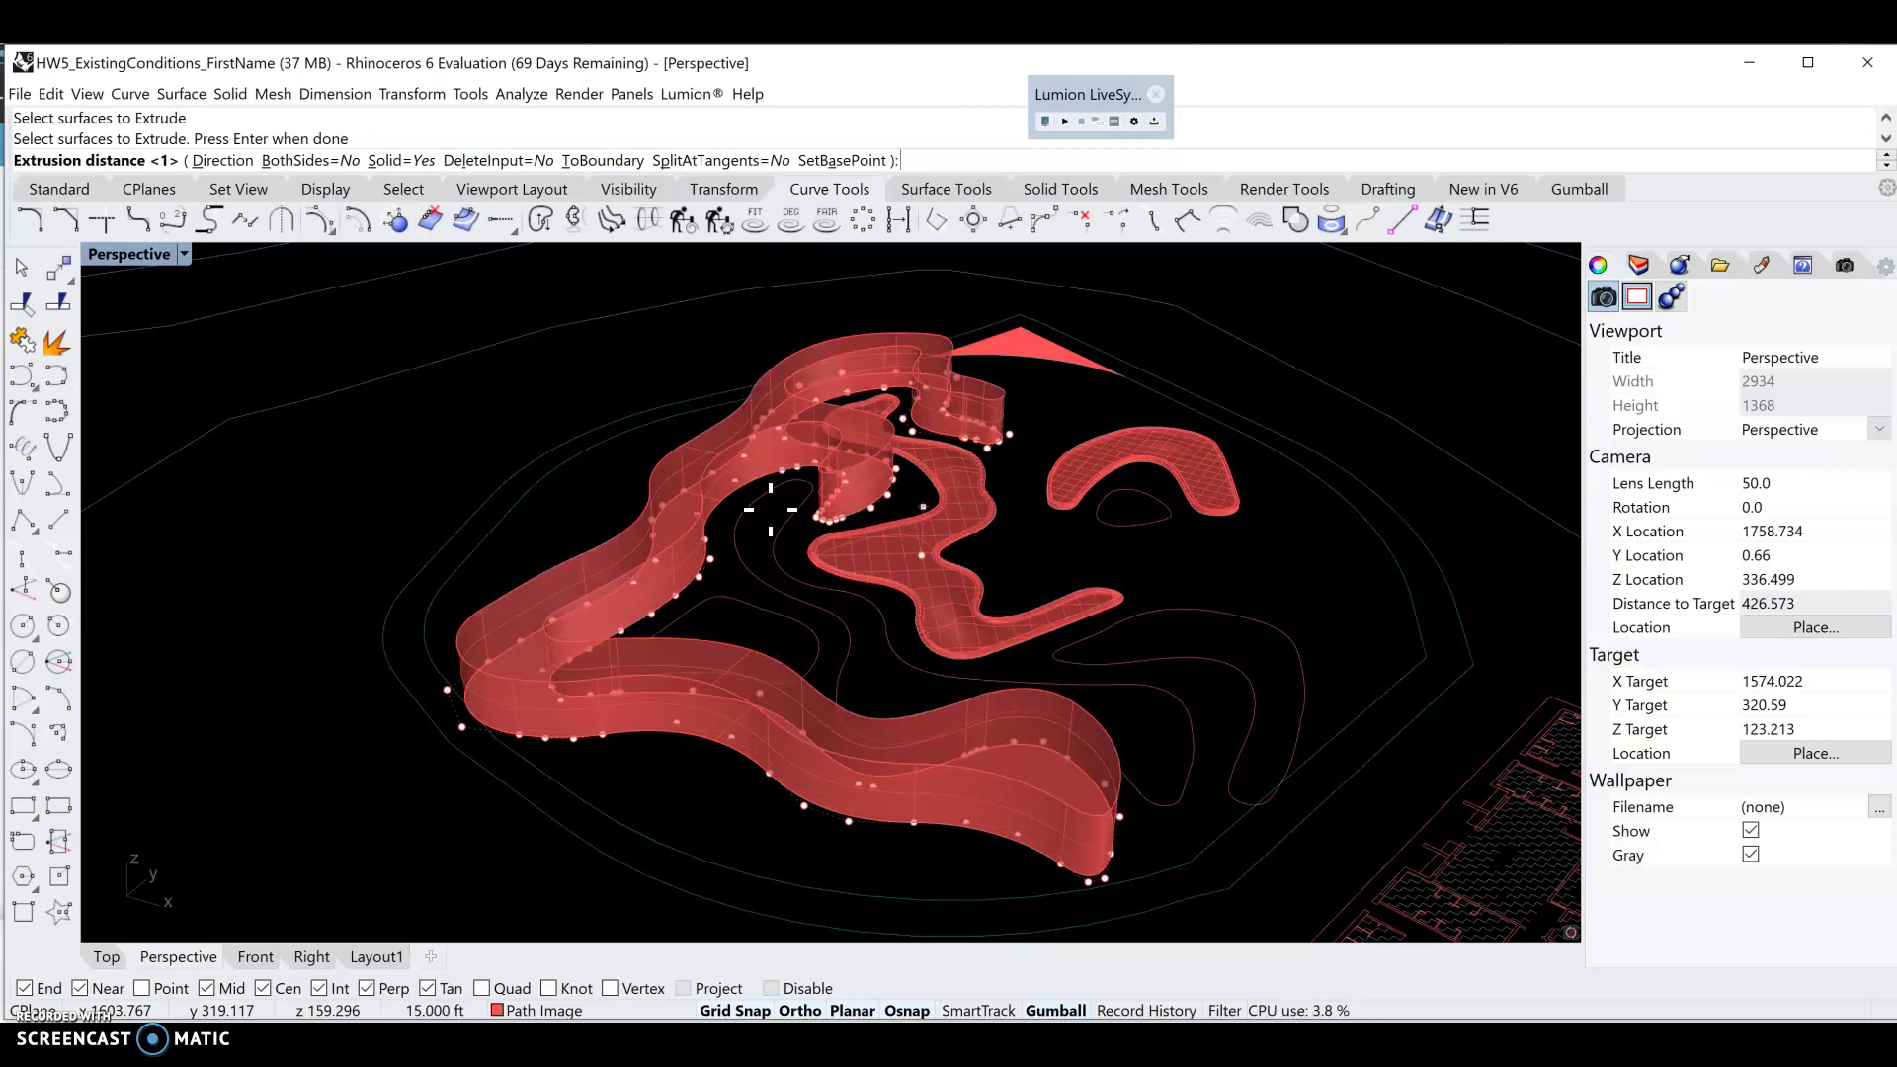
- Set the extrusion height to turn the winding path into a slab, then clear the selection
{"action": "left_click", "coordinate": [769, 510]}
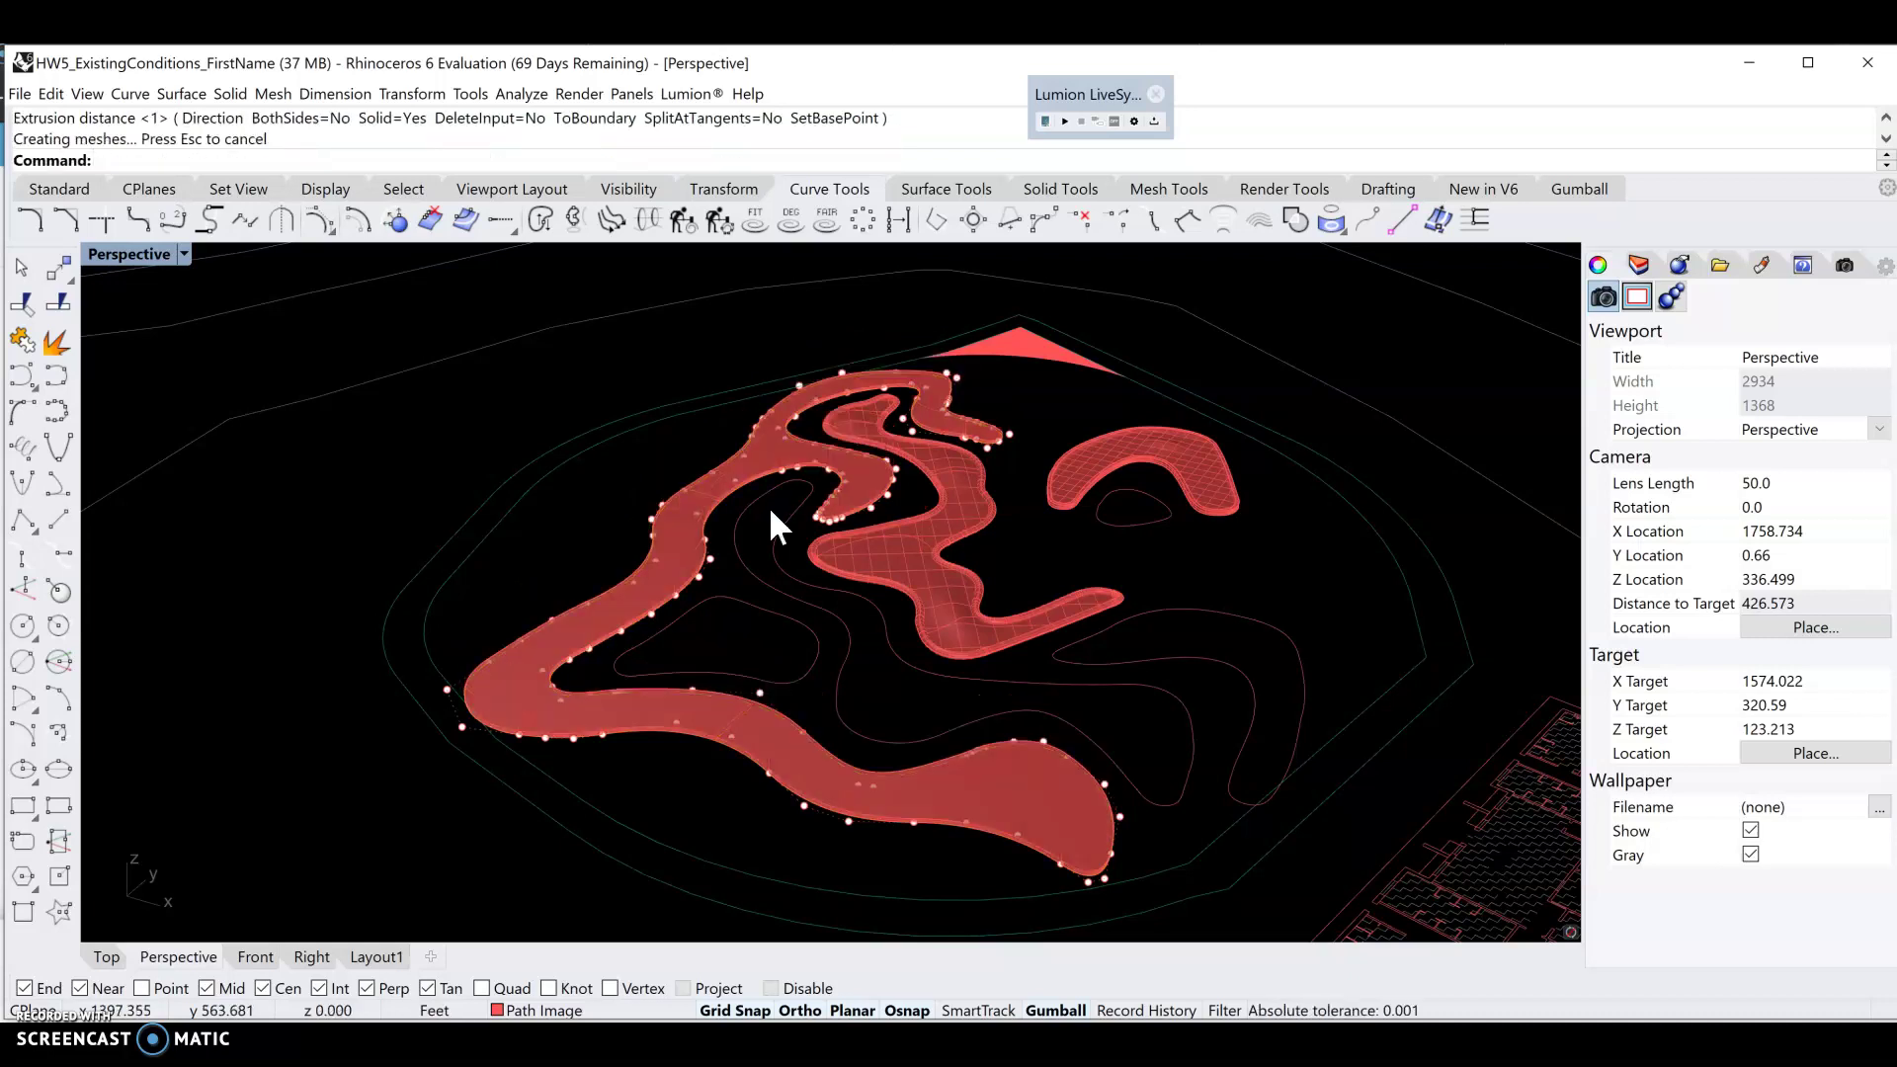
{"action": "left_click", "coordinate": [726, 797]}
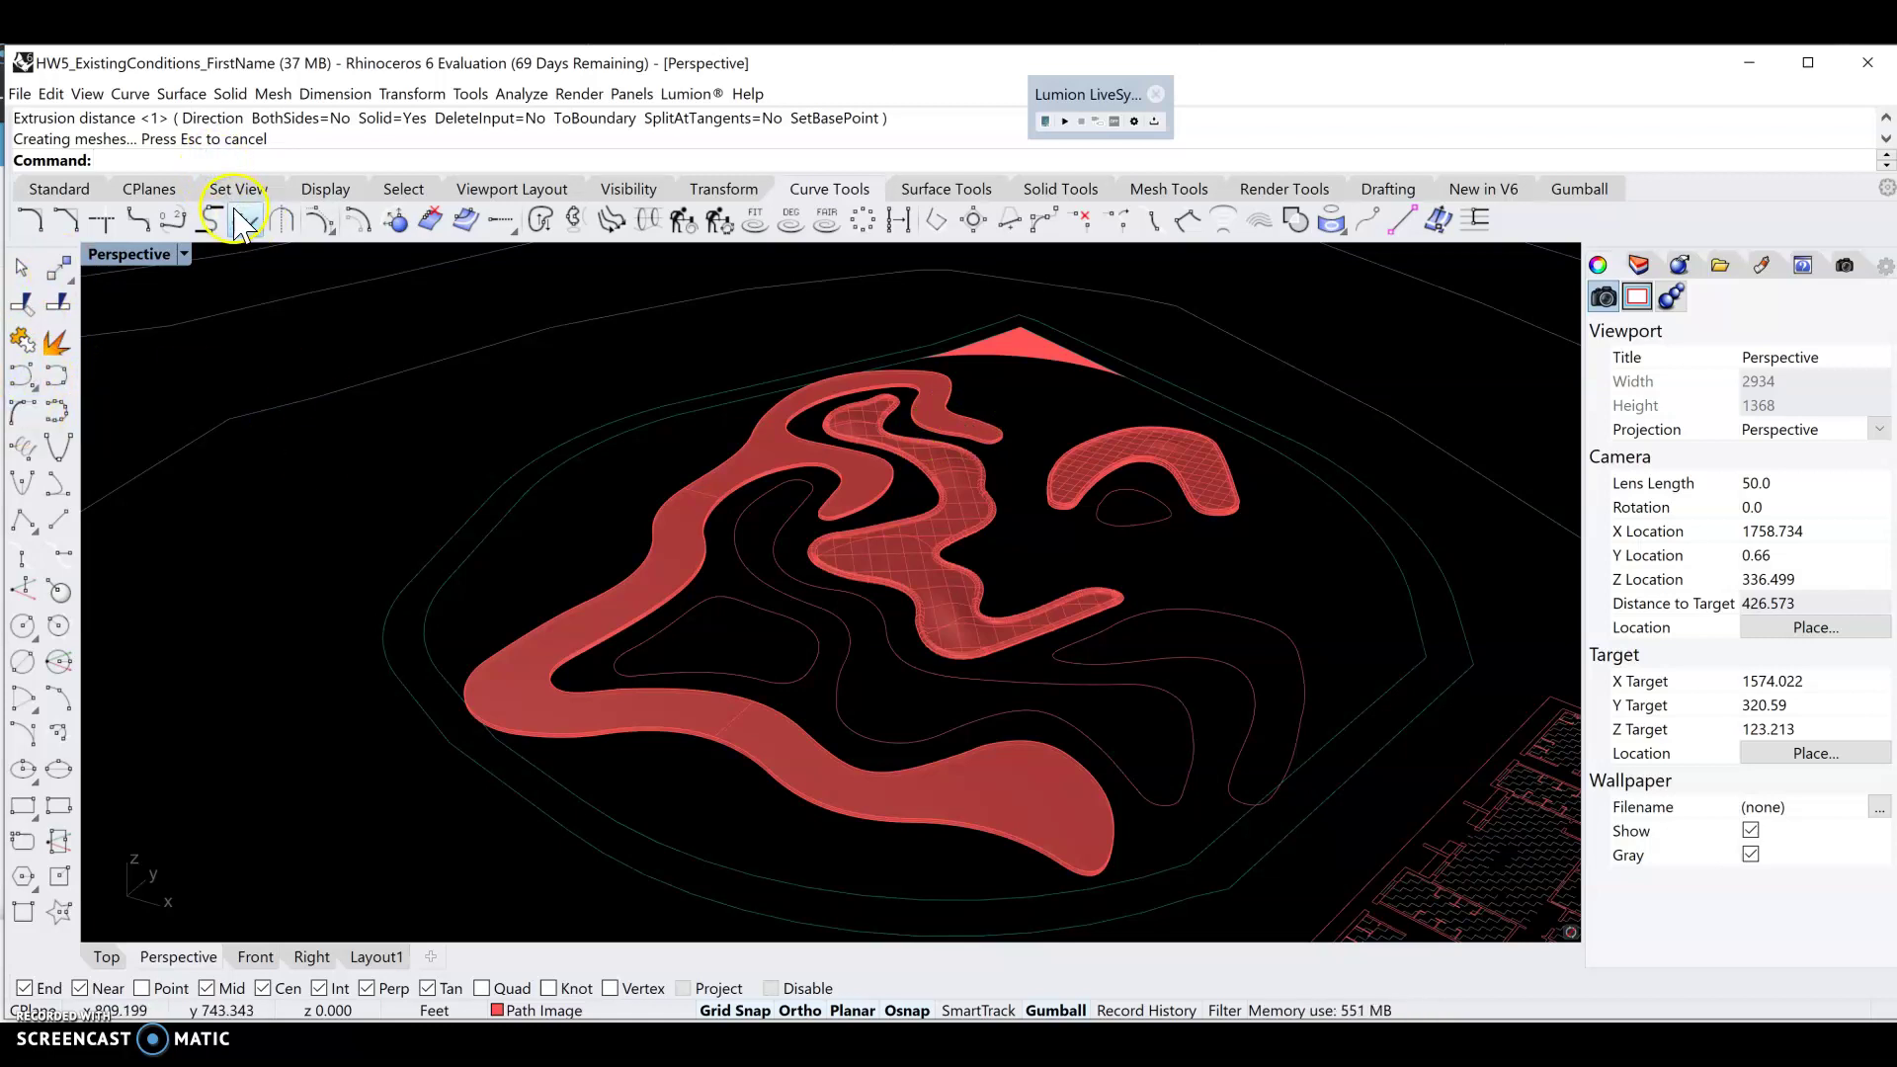
- Try a Line at the path's upper end, cancel it, and zoom onto the path's lower end
{"action": "type", "text": "Line"}
{"action": "key", "text": "Return"}
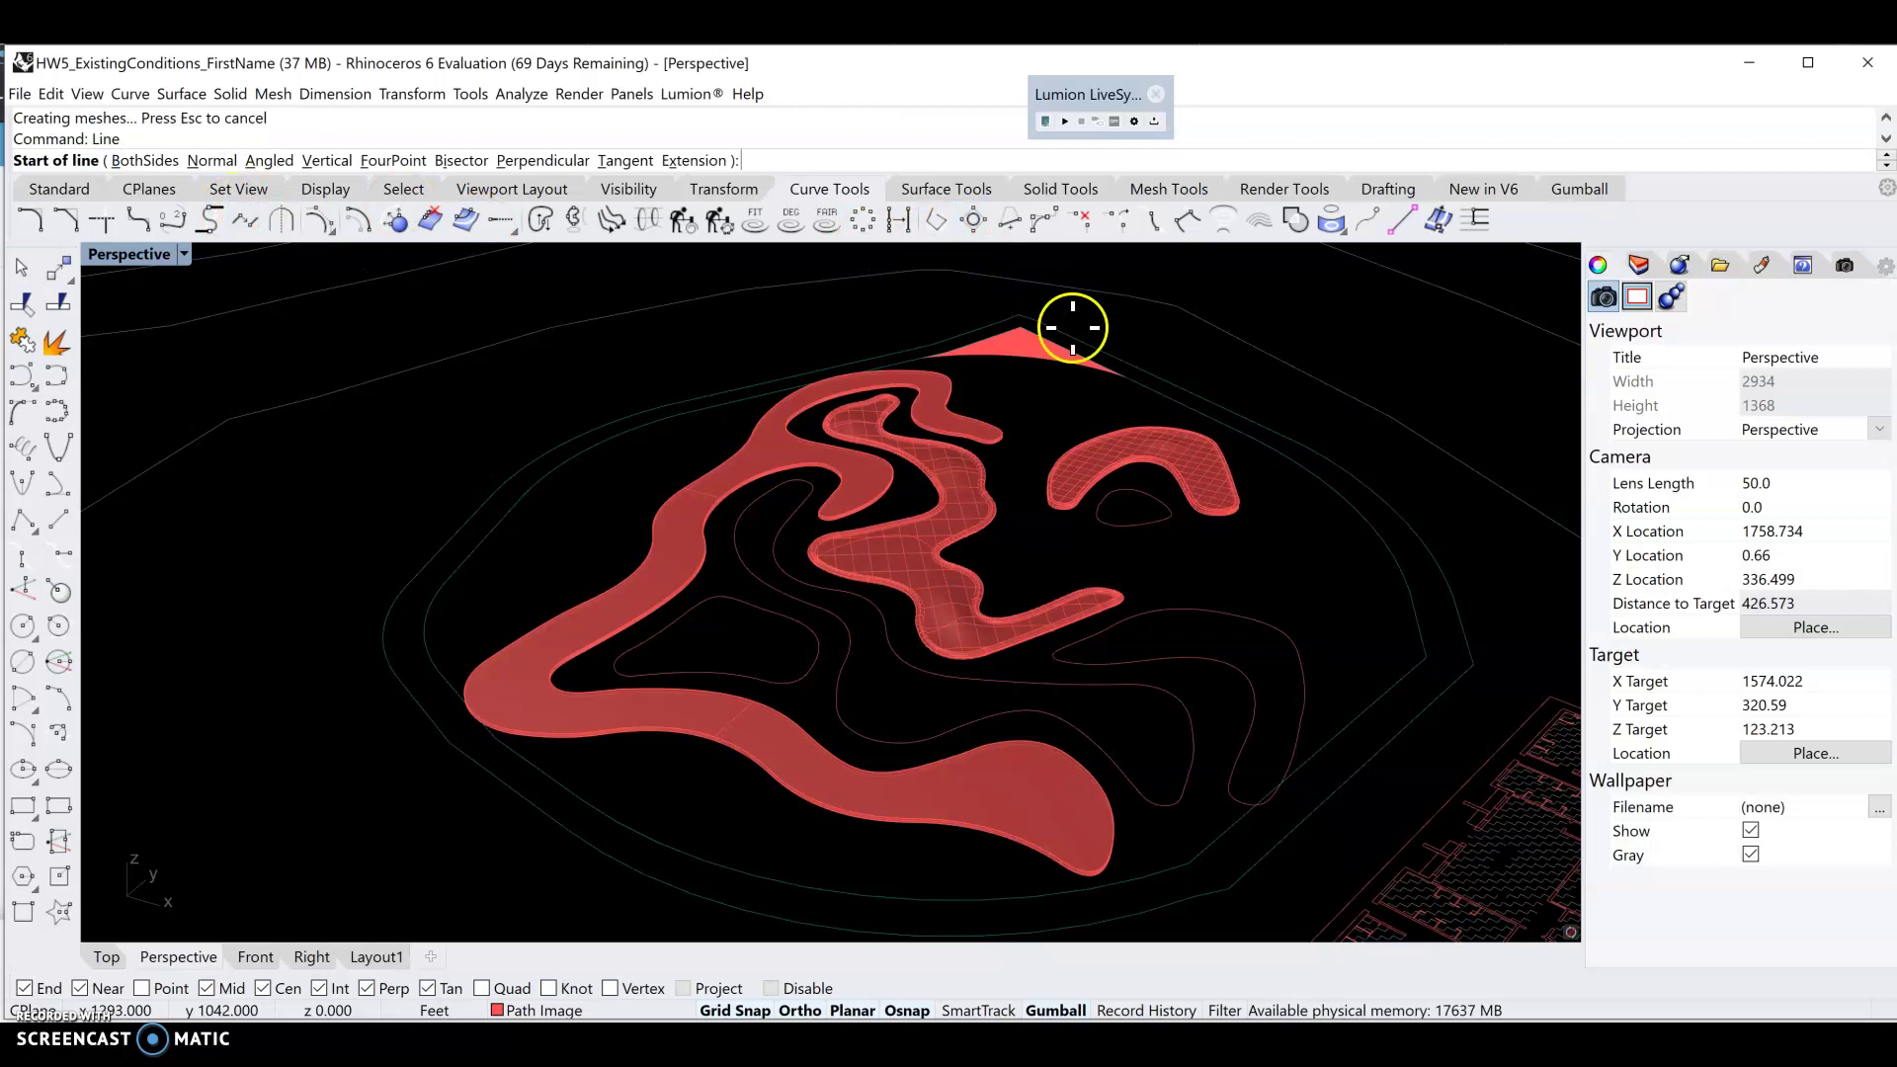
{"action": "scroll", "coordinate": [988, 435], "scroll_direction": "up", "scroll_amount": 5}
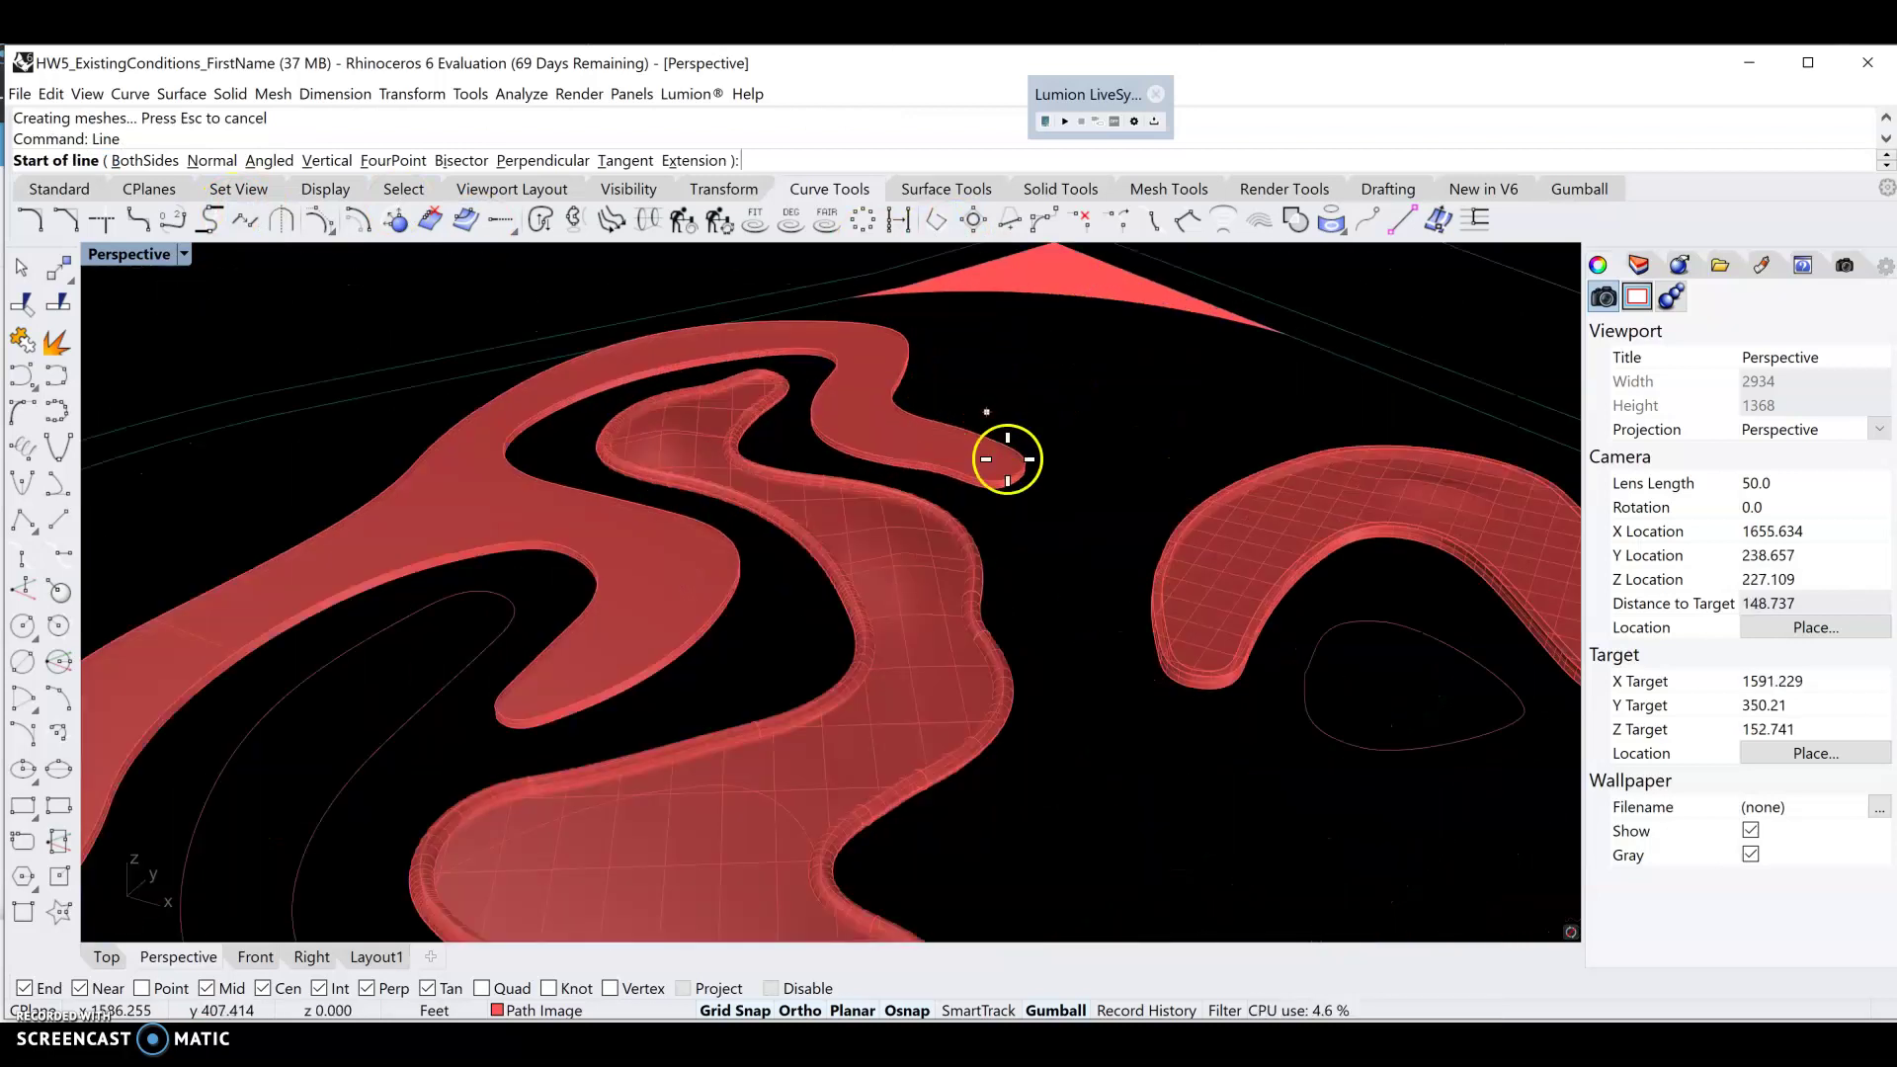
{"action": "scroll", "coordinate": [1021, 454], "scroll_direction": "up", "scroll_amount": 3}
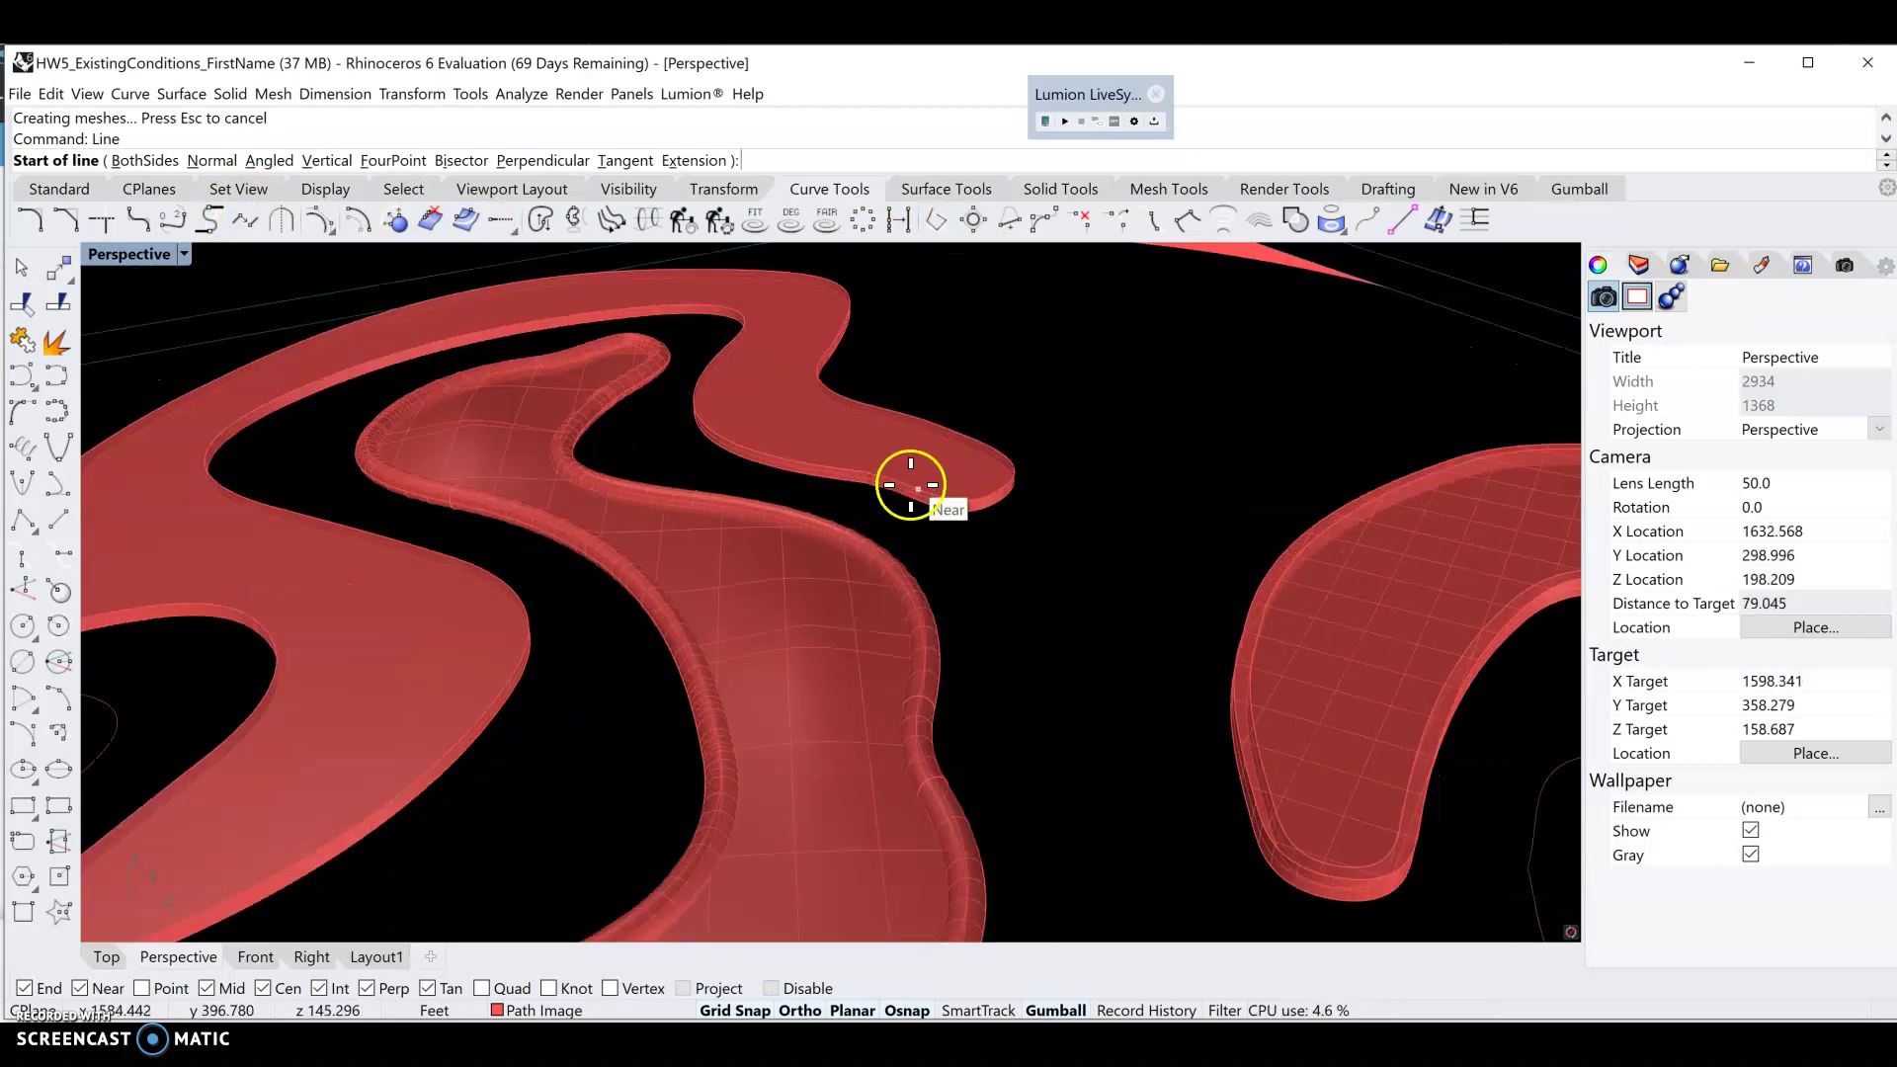
{"action": "left_click", "coordinate": [929, 456]}
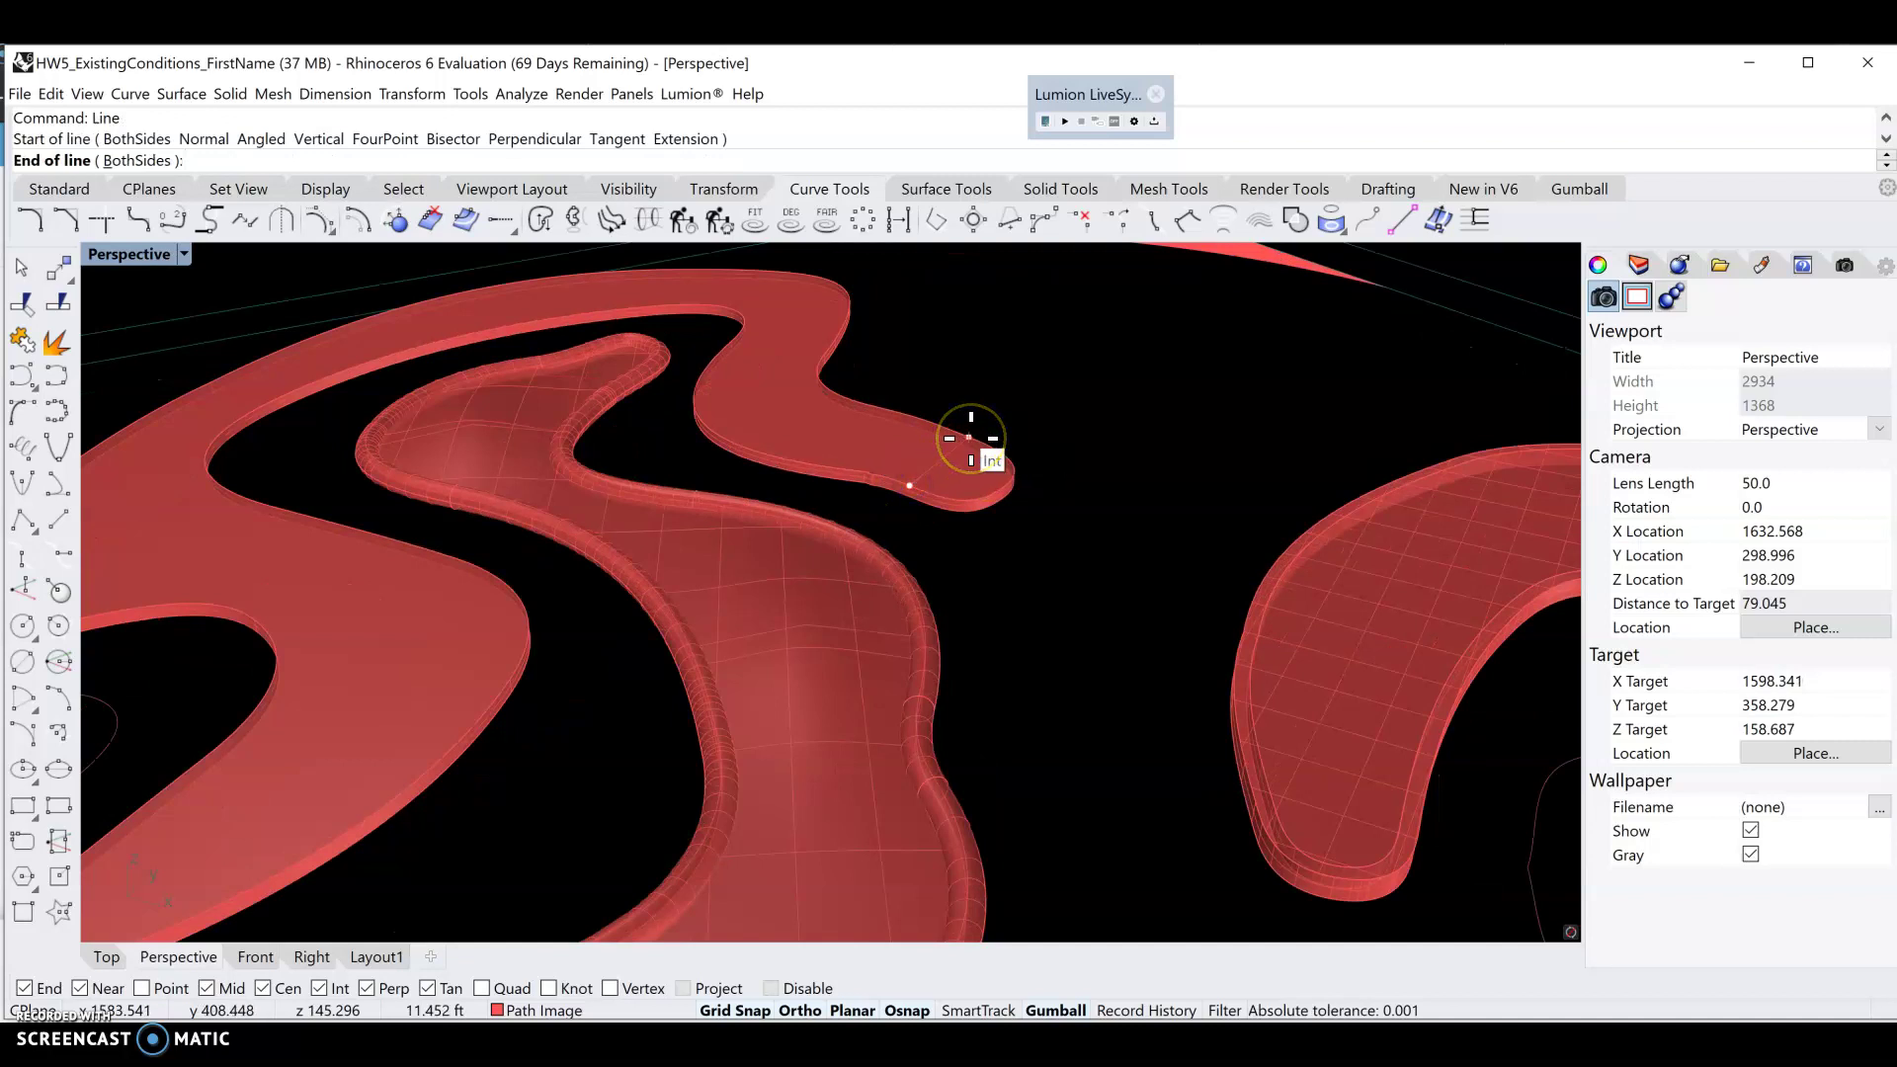
{"action": "key", "text": "Escape"}
{"action": "left_click", "coordinate": [962, 470]}
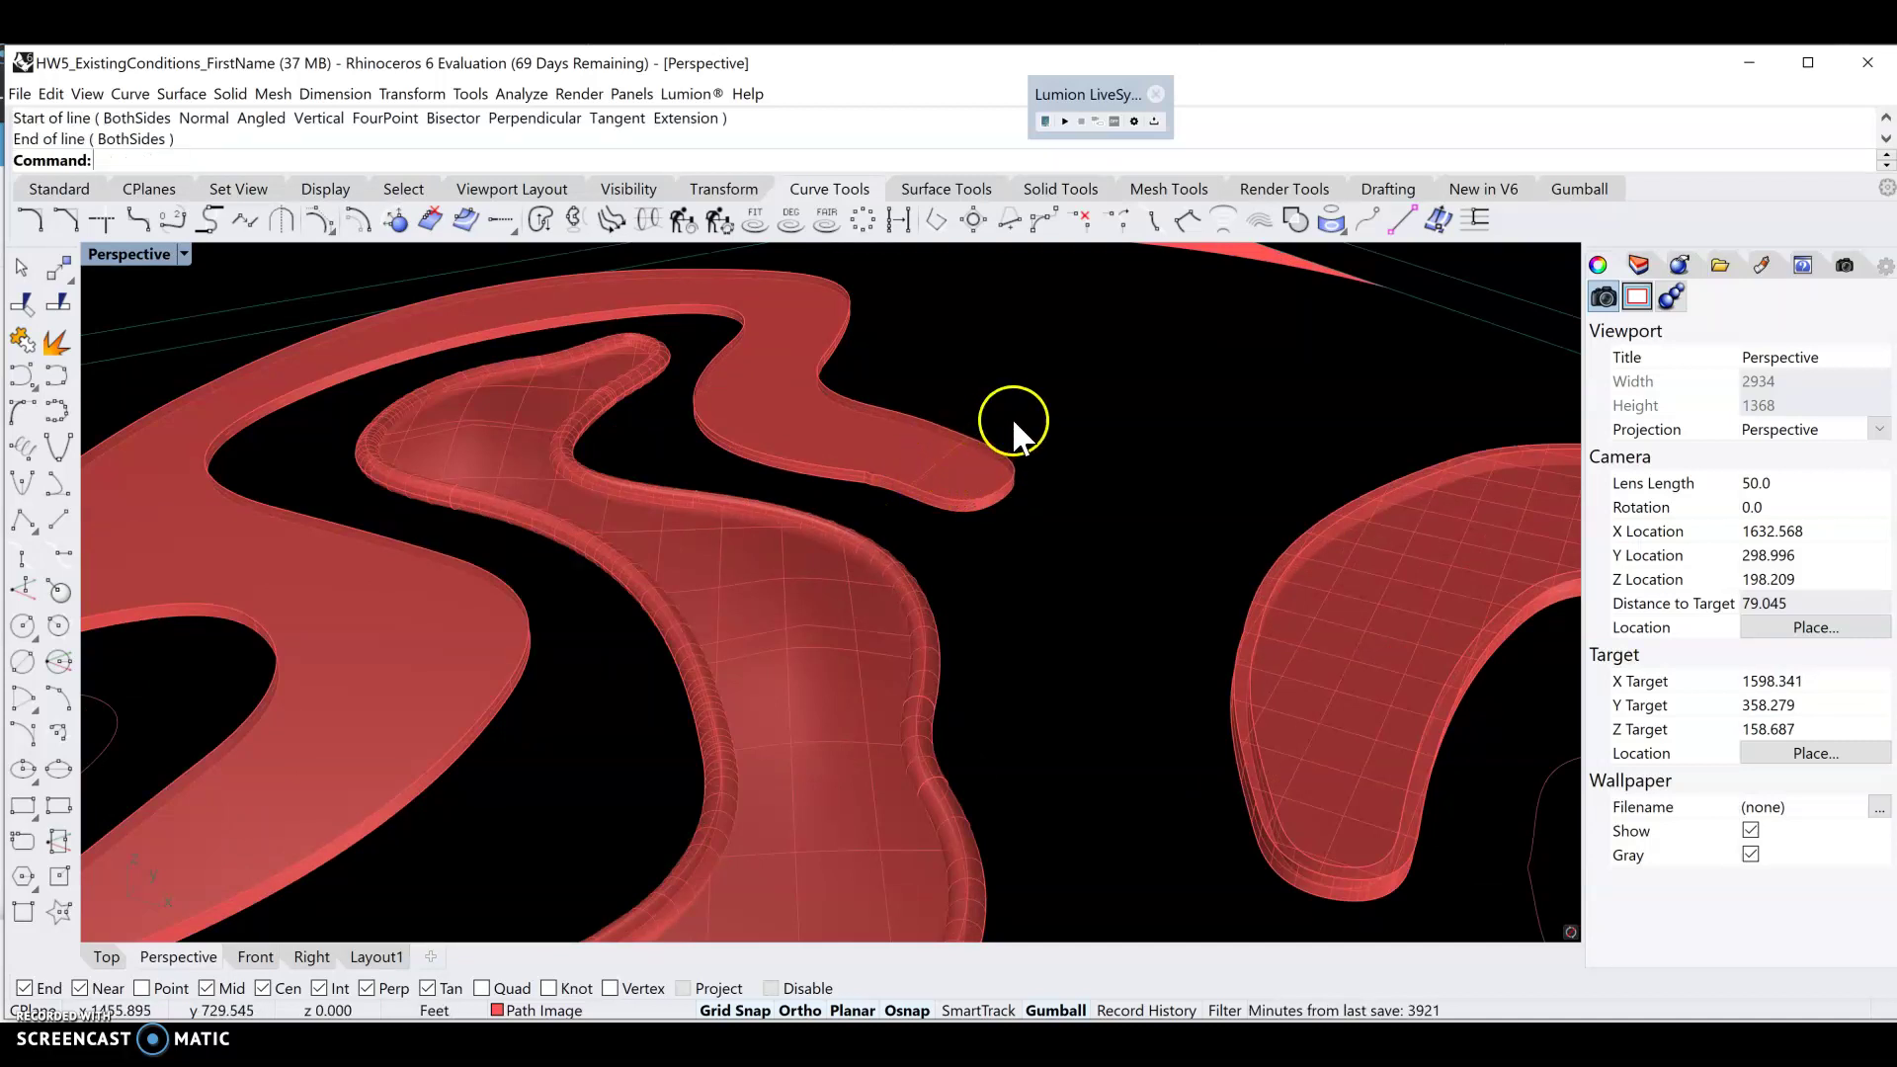
{"action": "left_click", "coordinate": [206, 988]}
{"action": "left_click", "coordinate": [935, 530]}
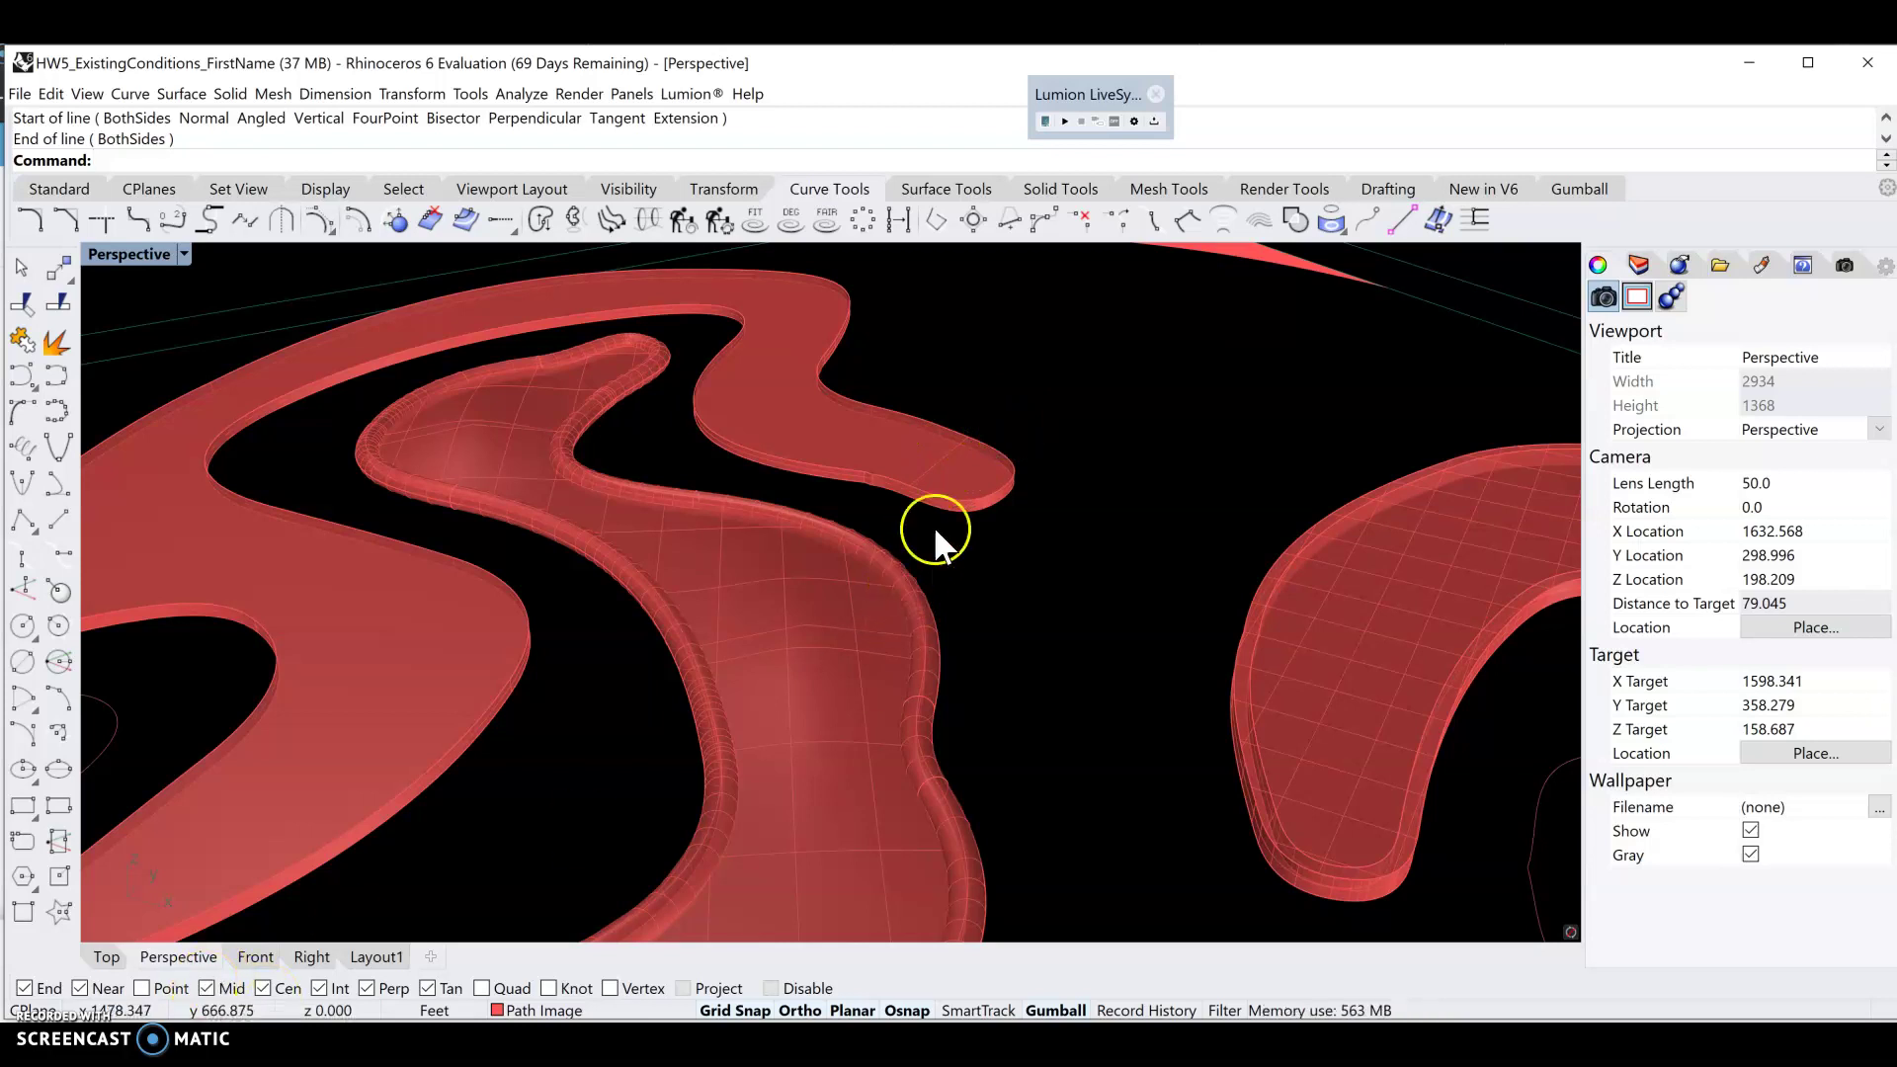
{"action": "scroll", "coordinate": [1057, 490], "scroll_direction": "down", "scroll_amount": 15}
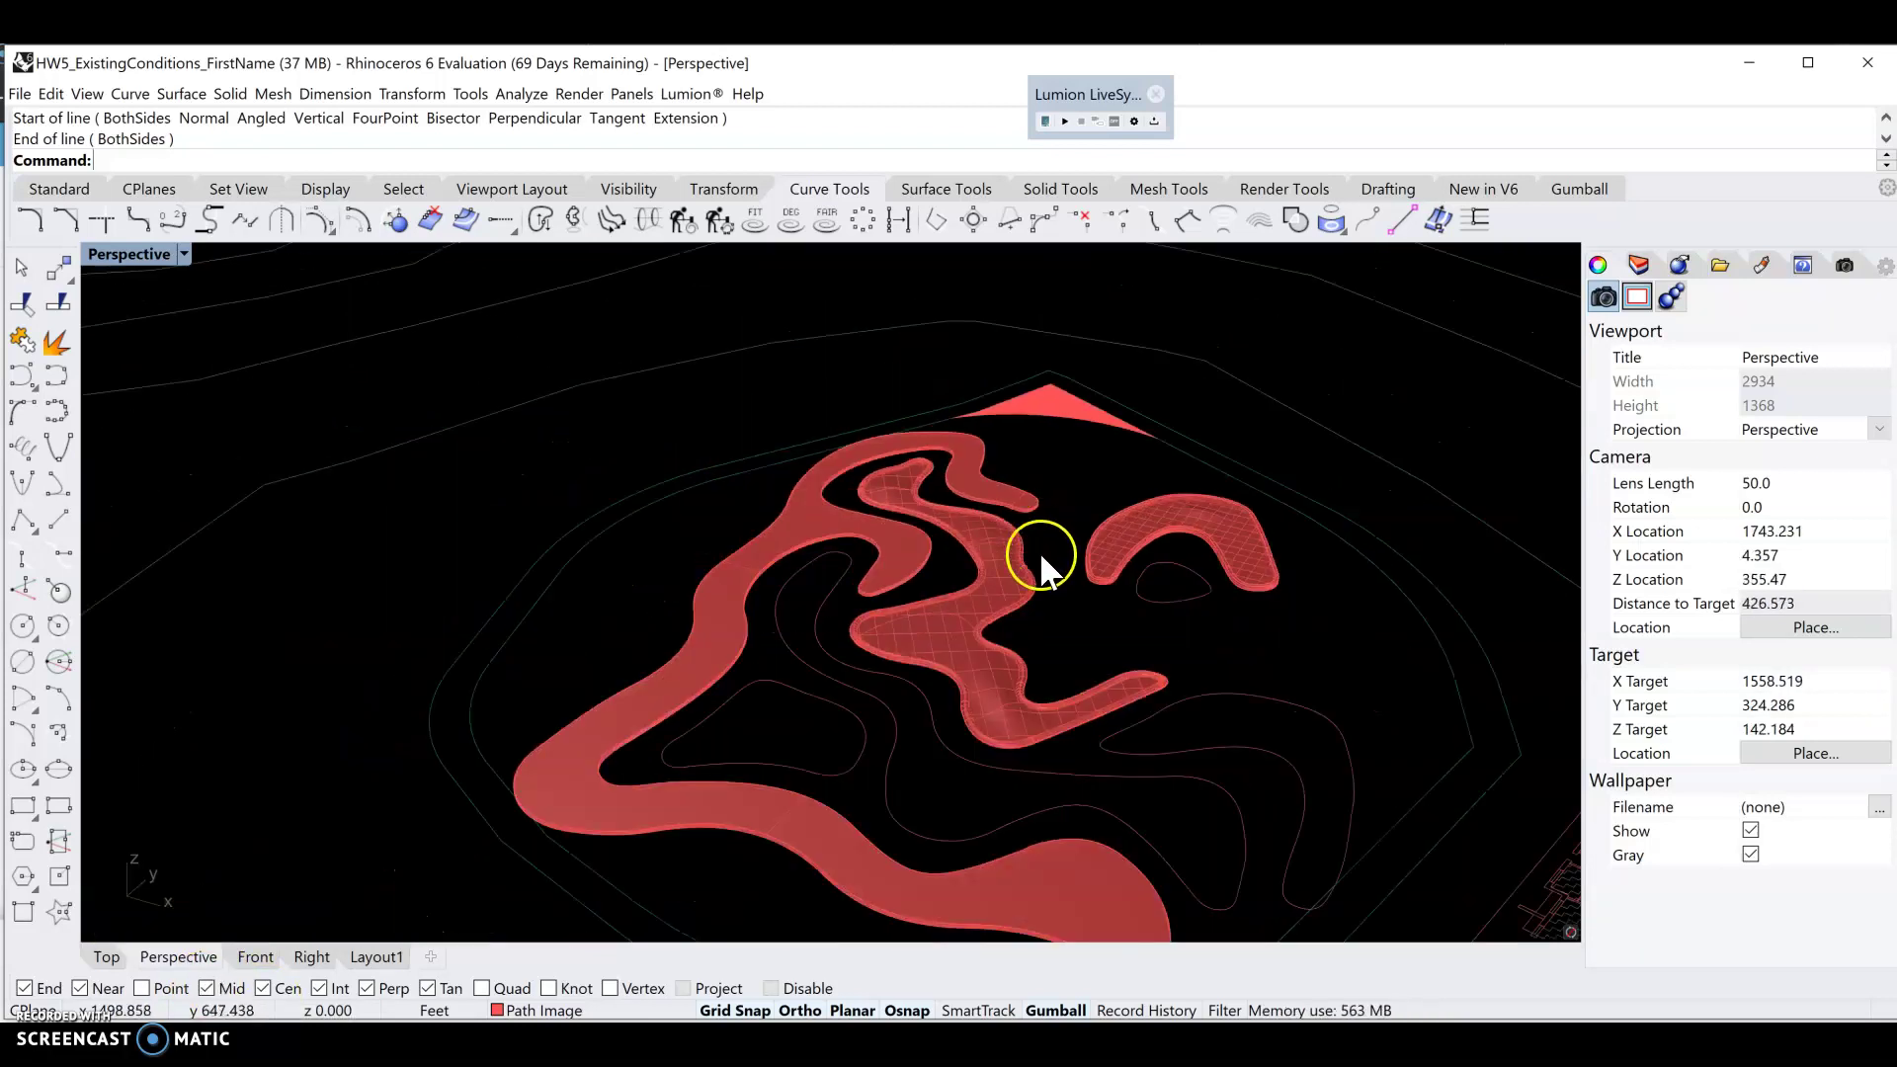
{"action": "scroll", "coordinate": [1058, 861], "scroll_direction": "up", "scroll_amount": 5}
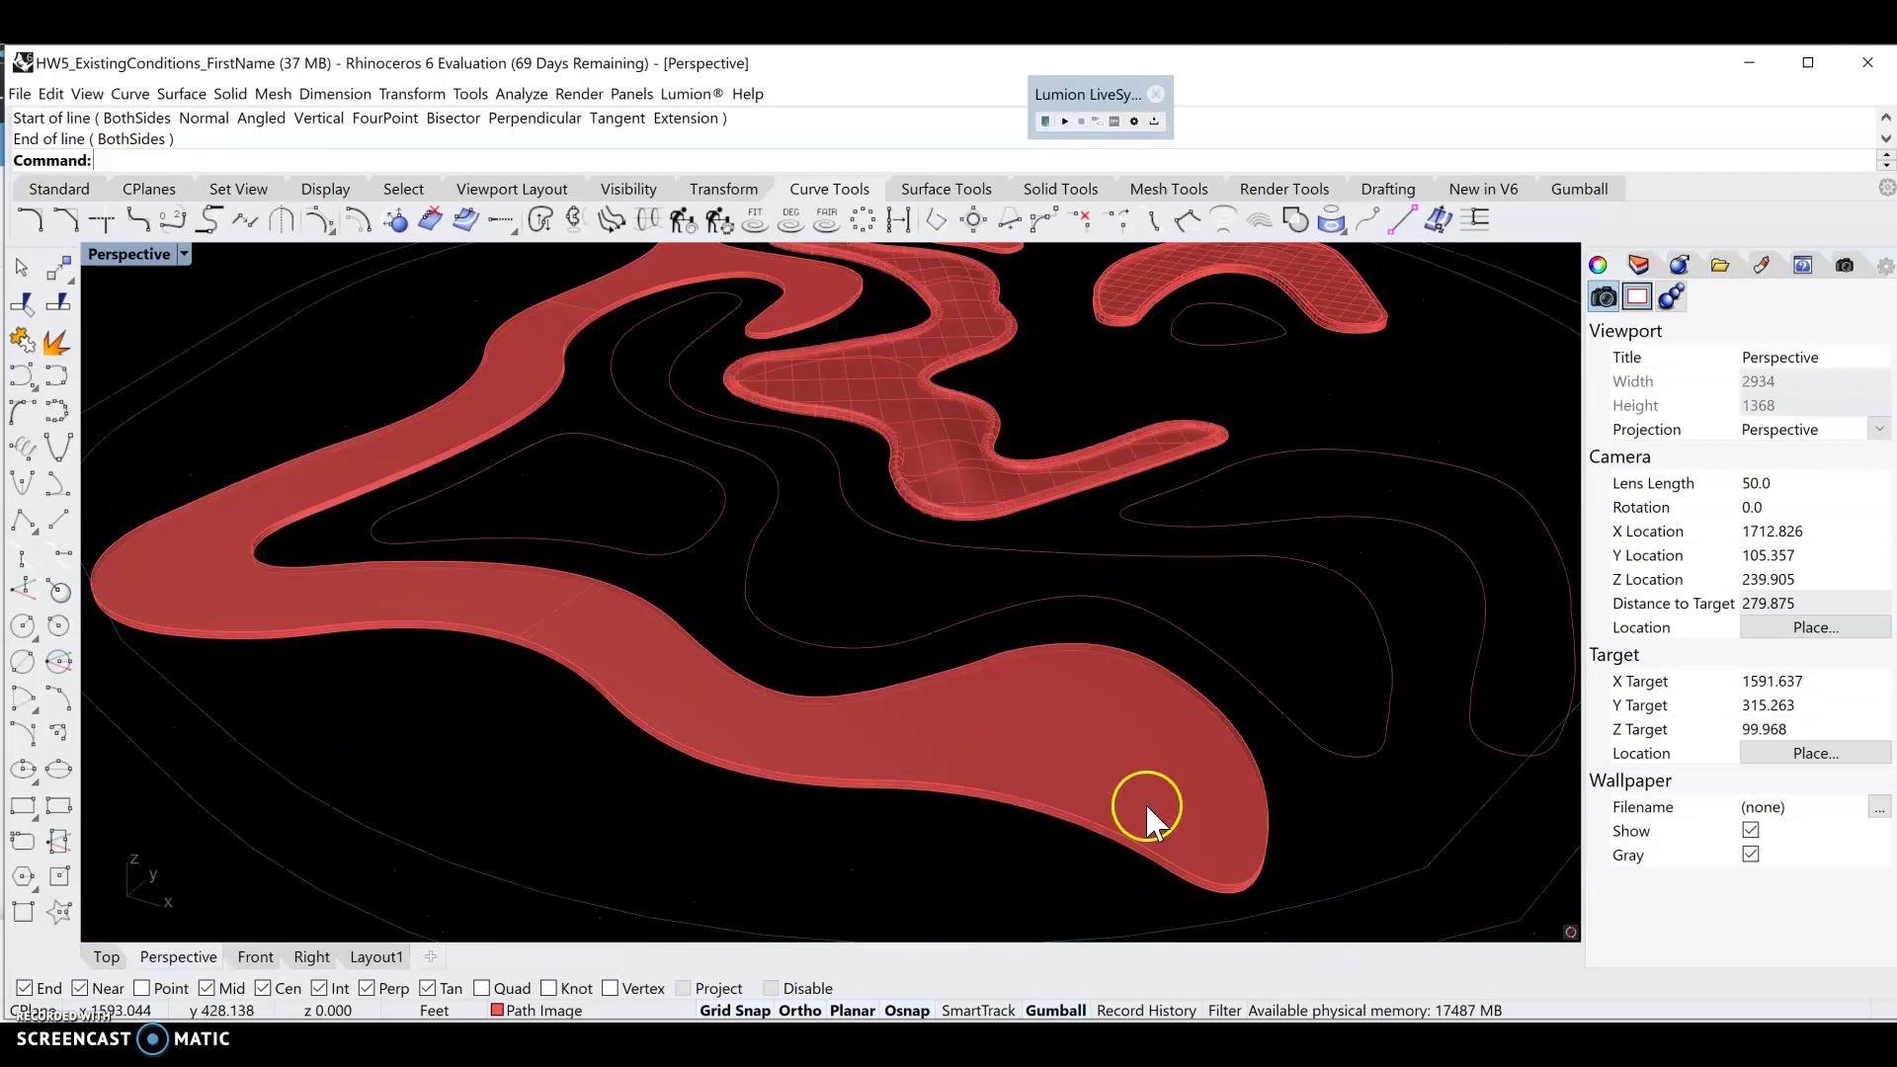
- Draw a line across the path's lower end and start a second line at its midpoint
{"action": "key", "text": "Return"}
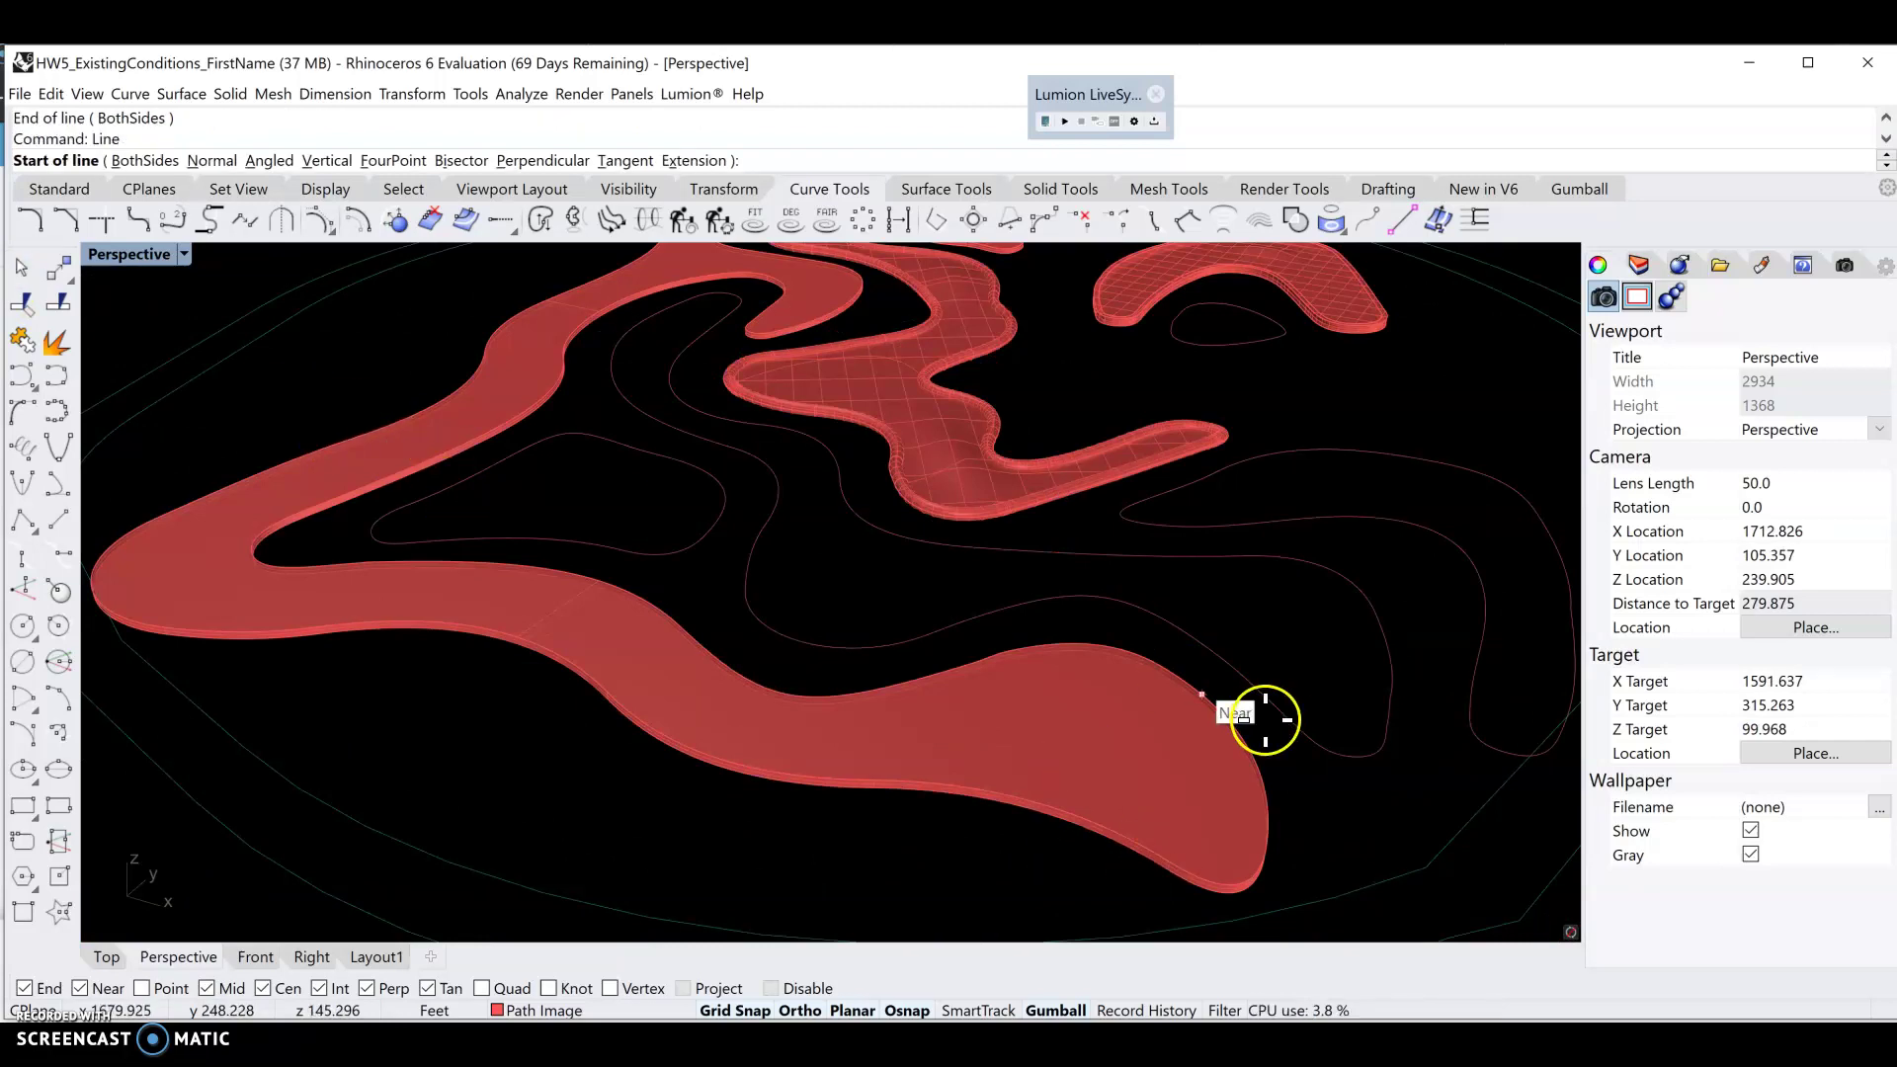
{"action": "left_click", "coordinate": [1111, 826]}
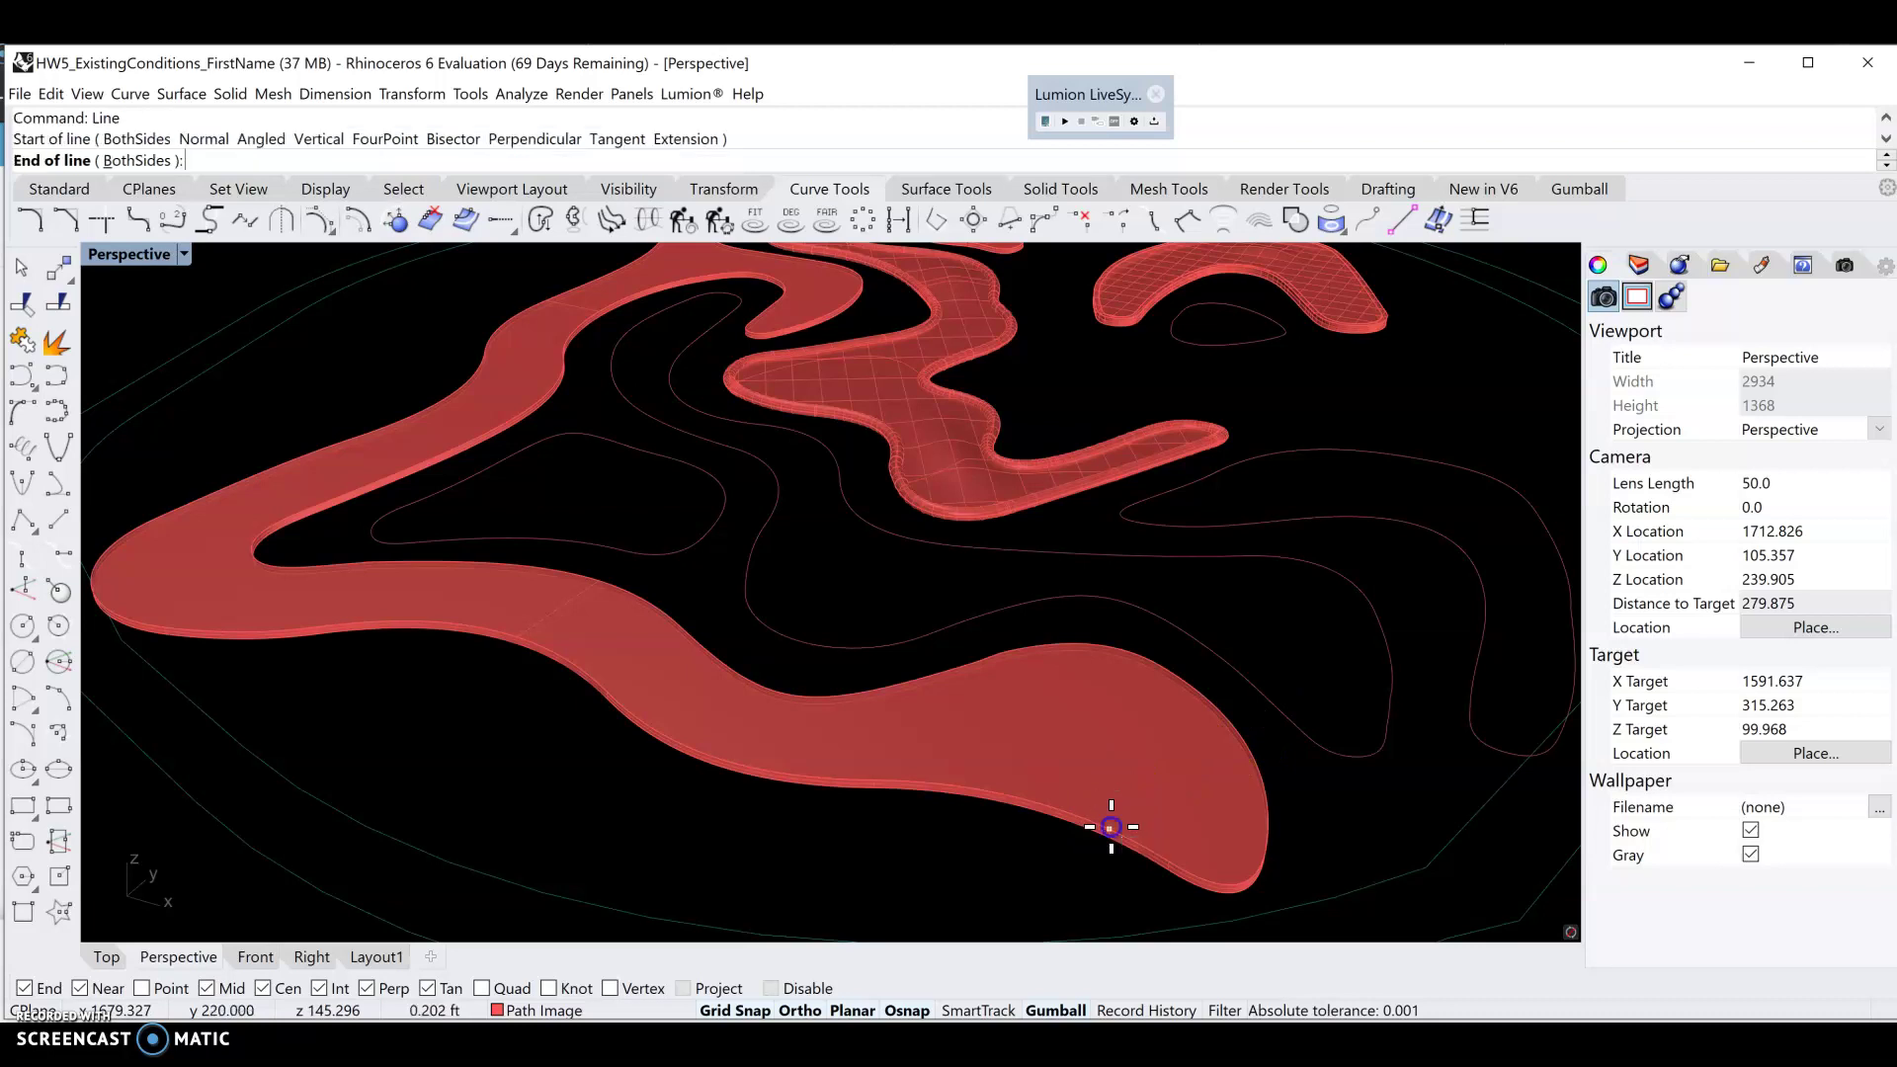
{"action": "left_click", "coordinate": [1198, 690]}
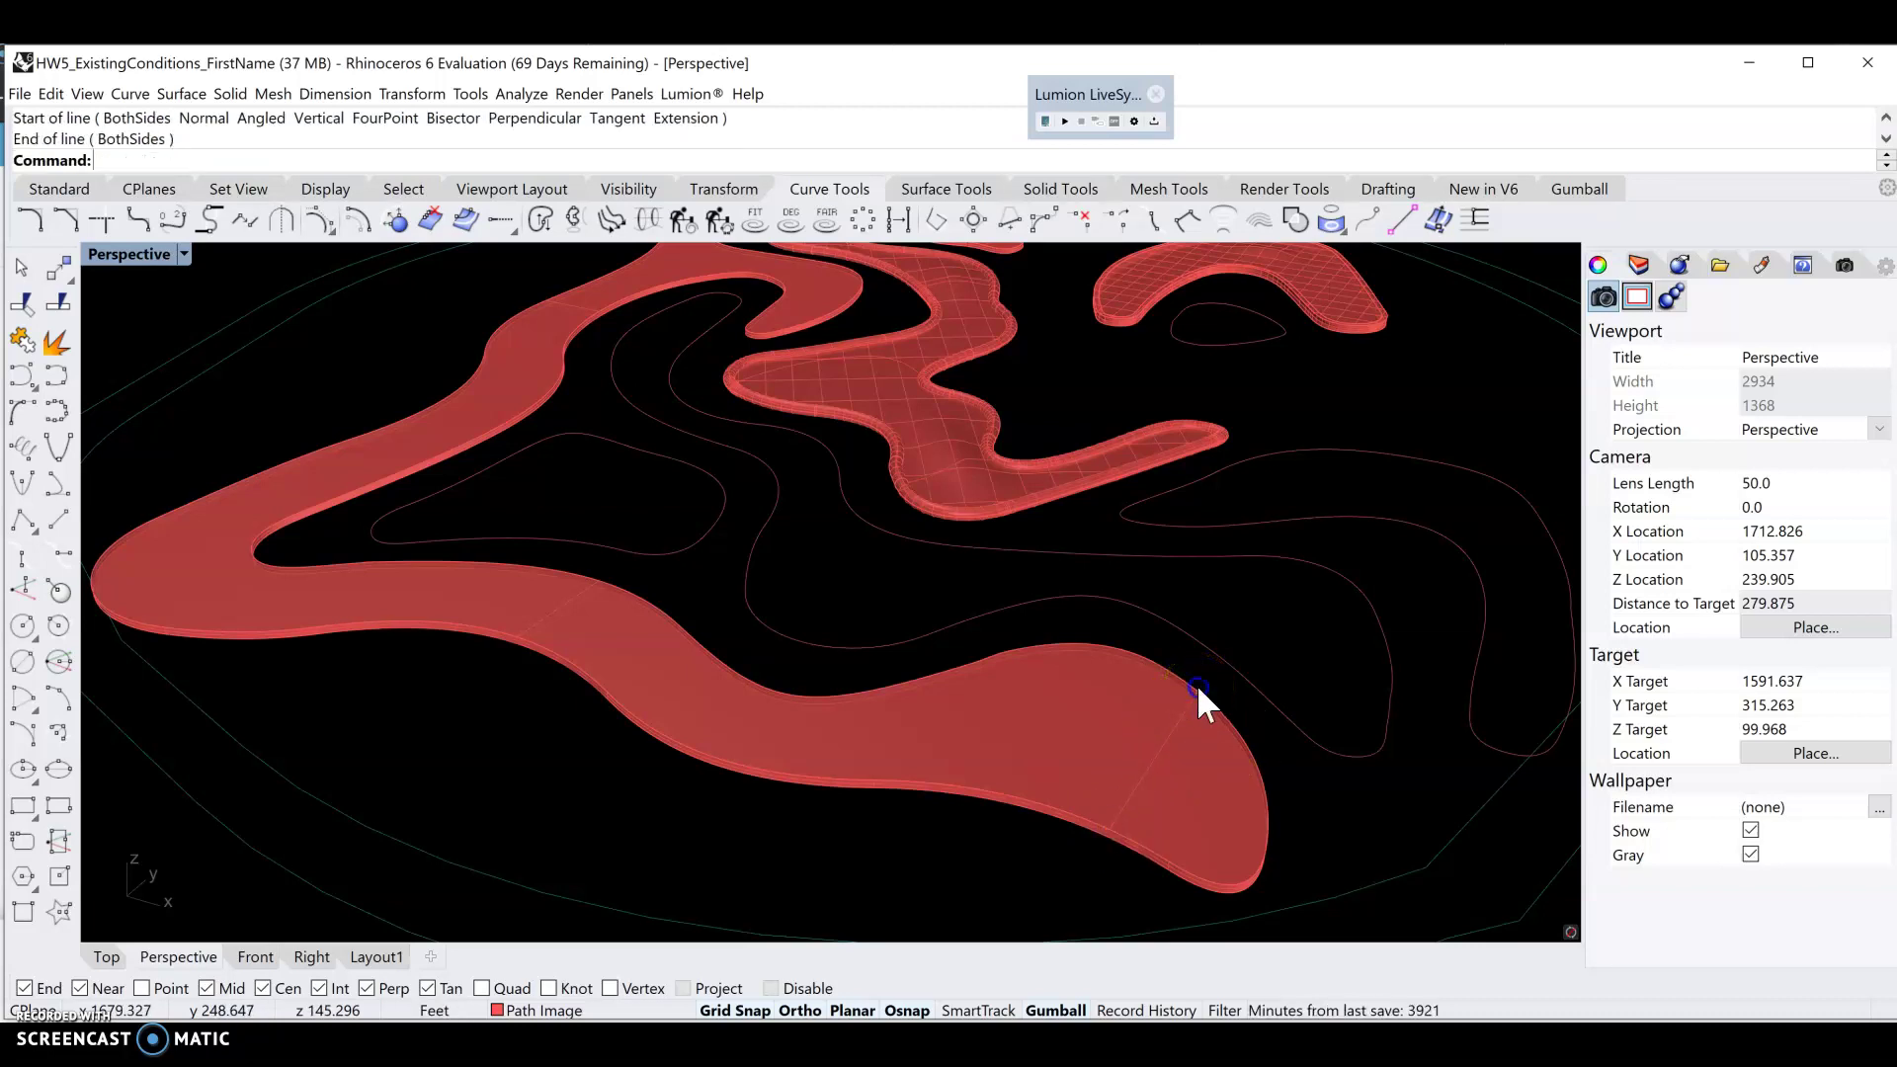
{"action": "right_click", "coordinate": [1158, 762]}
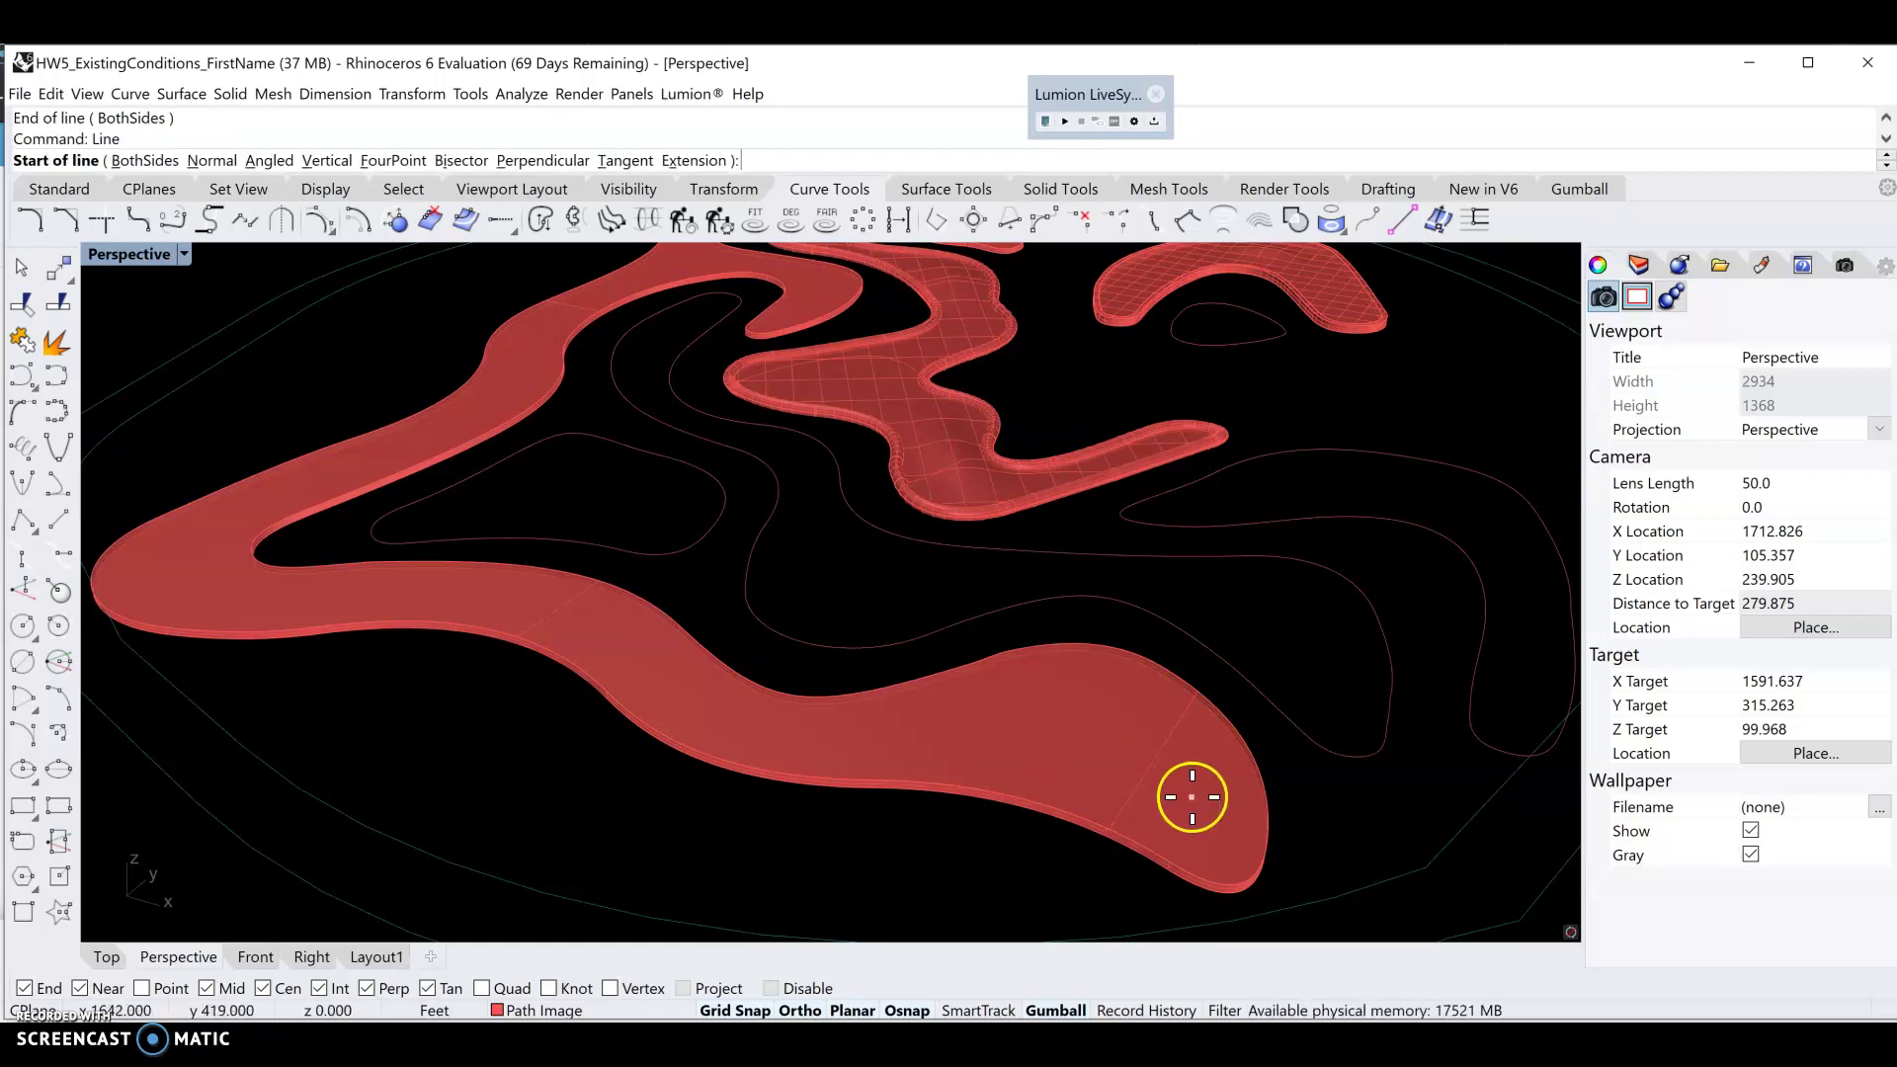
{"action": "left_click", "coordinate": [1154, 756]}
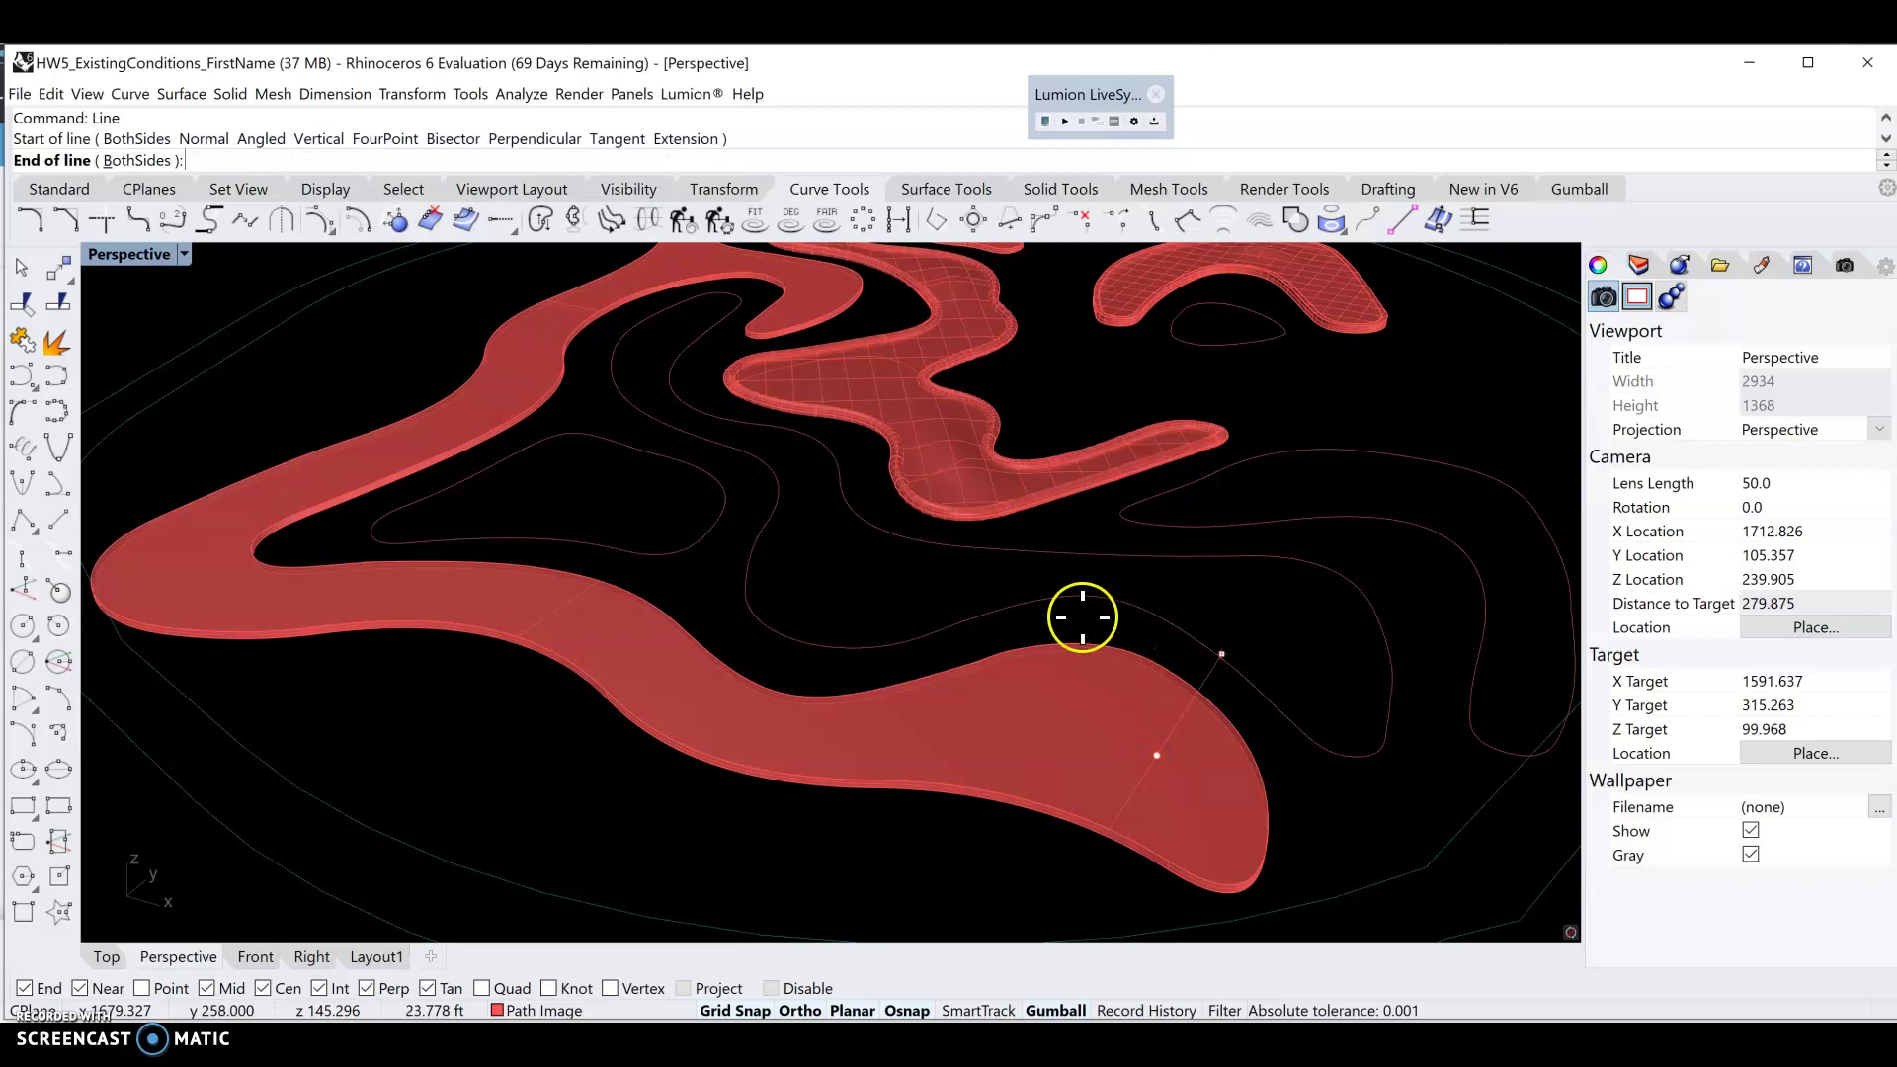
- Enlarge the Right view to fill the workspace, with the Gumball turned back on
{"action": "double_click", "coordinate": [141, 254]}
{"action": "left_click", "coordinate": [860, 607]}
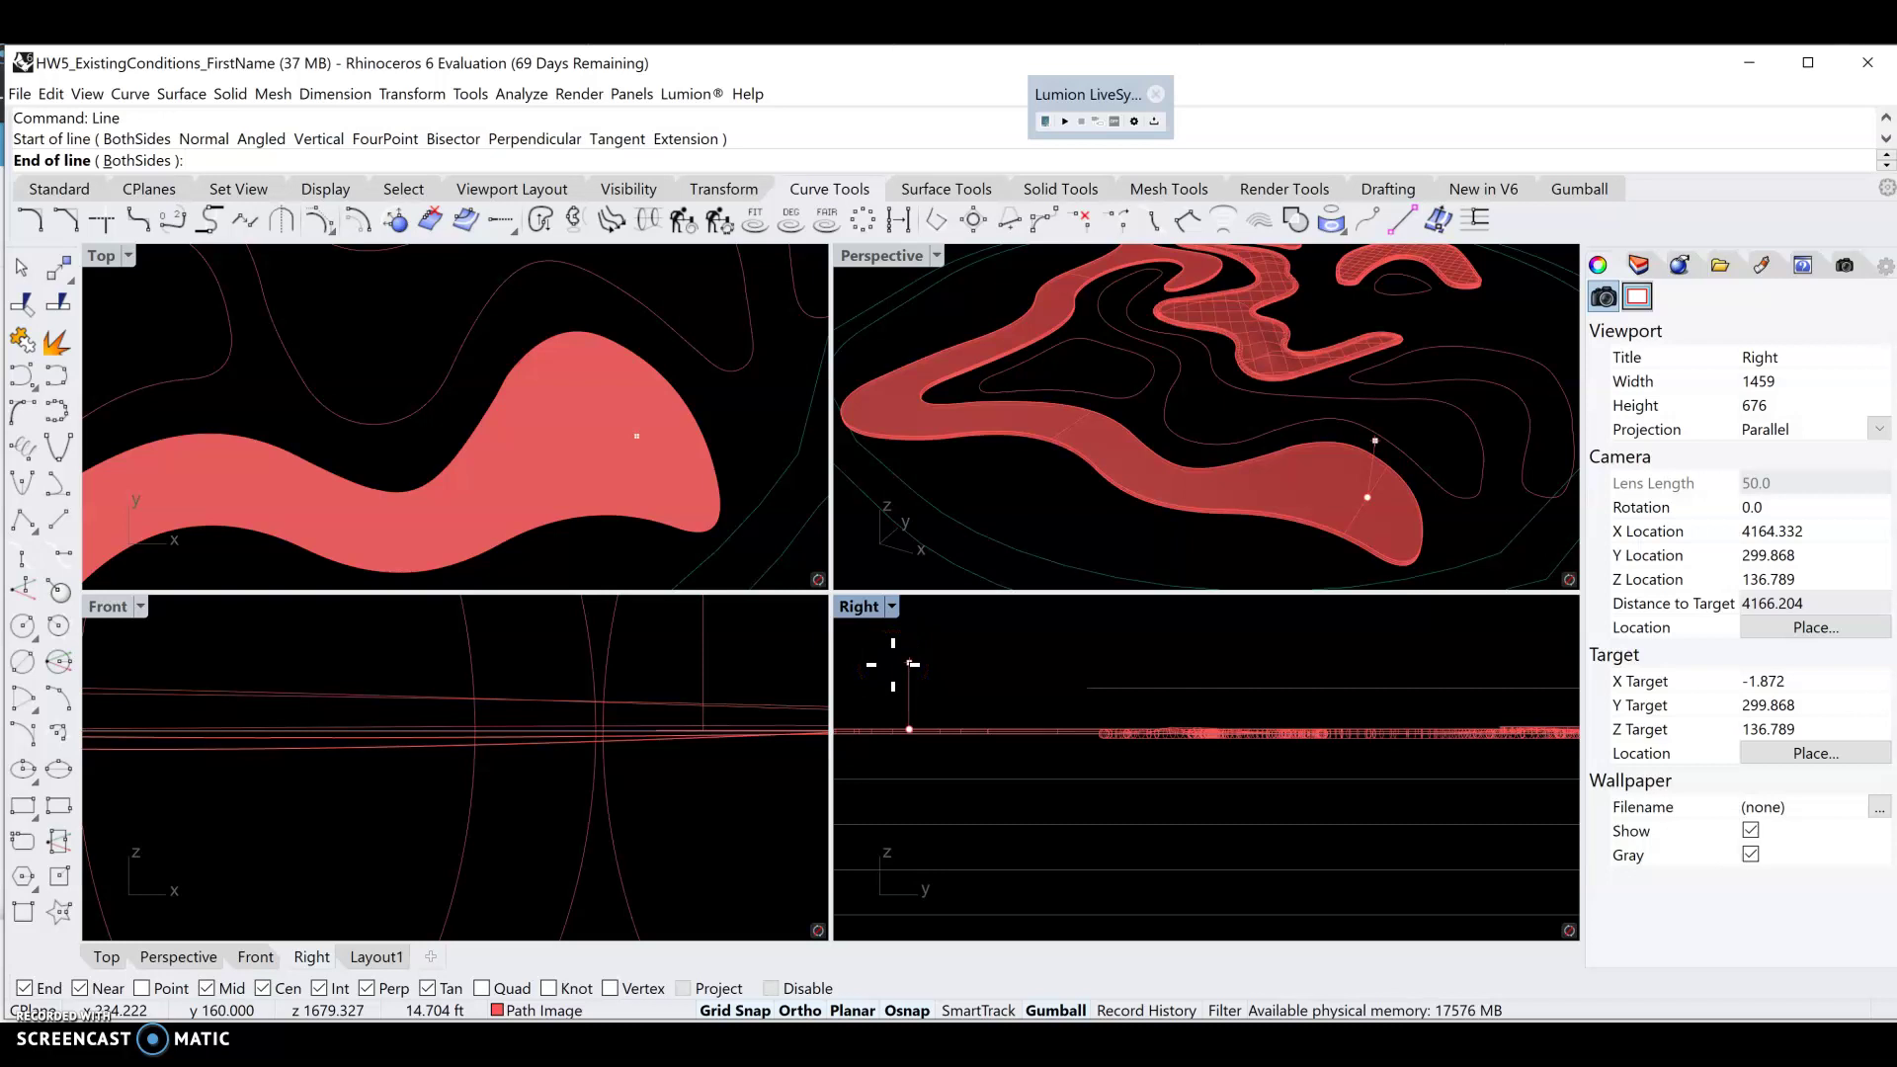
{"action": "left_click", "coordinate": [1055, 1010]}
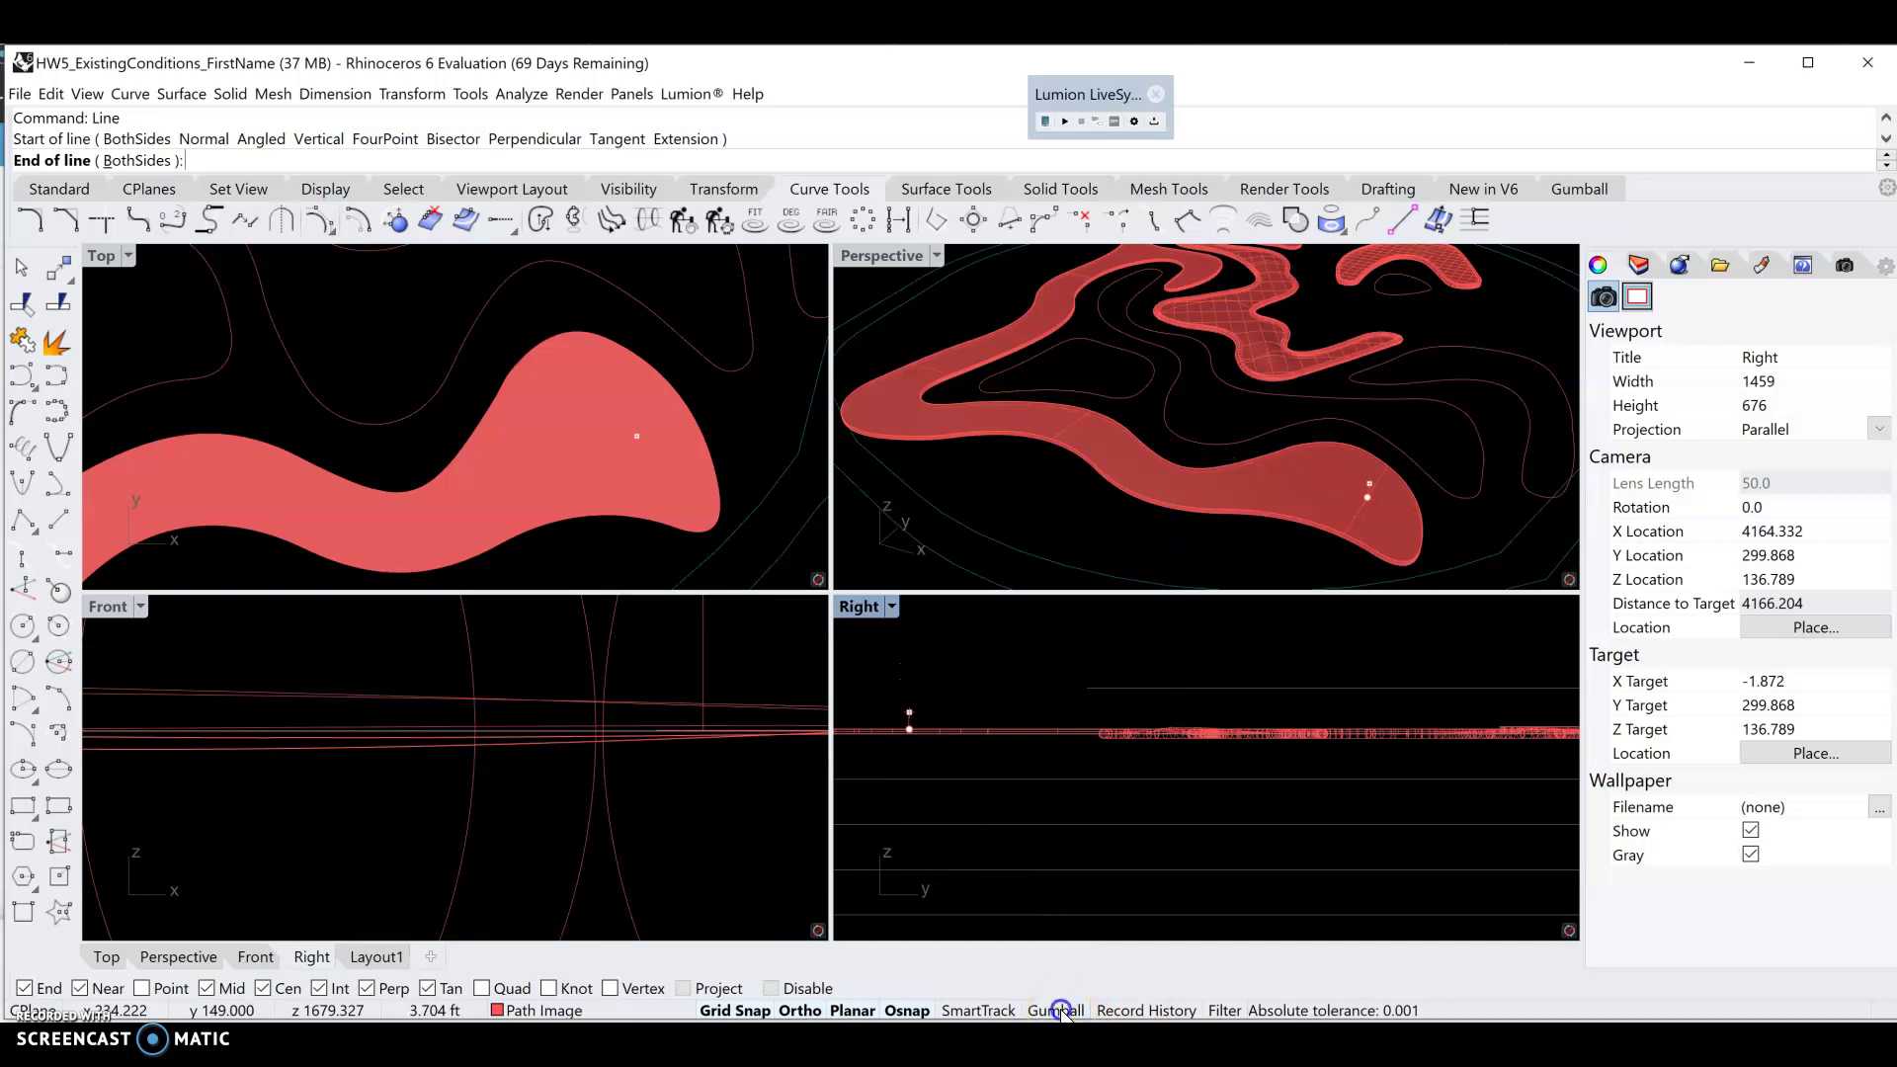
{"action": "left_click", "coordinate": [1058, 1009]}
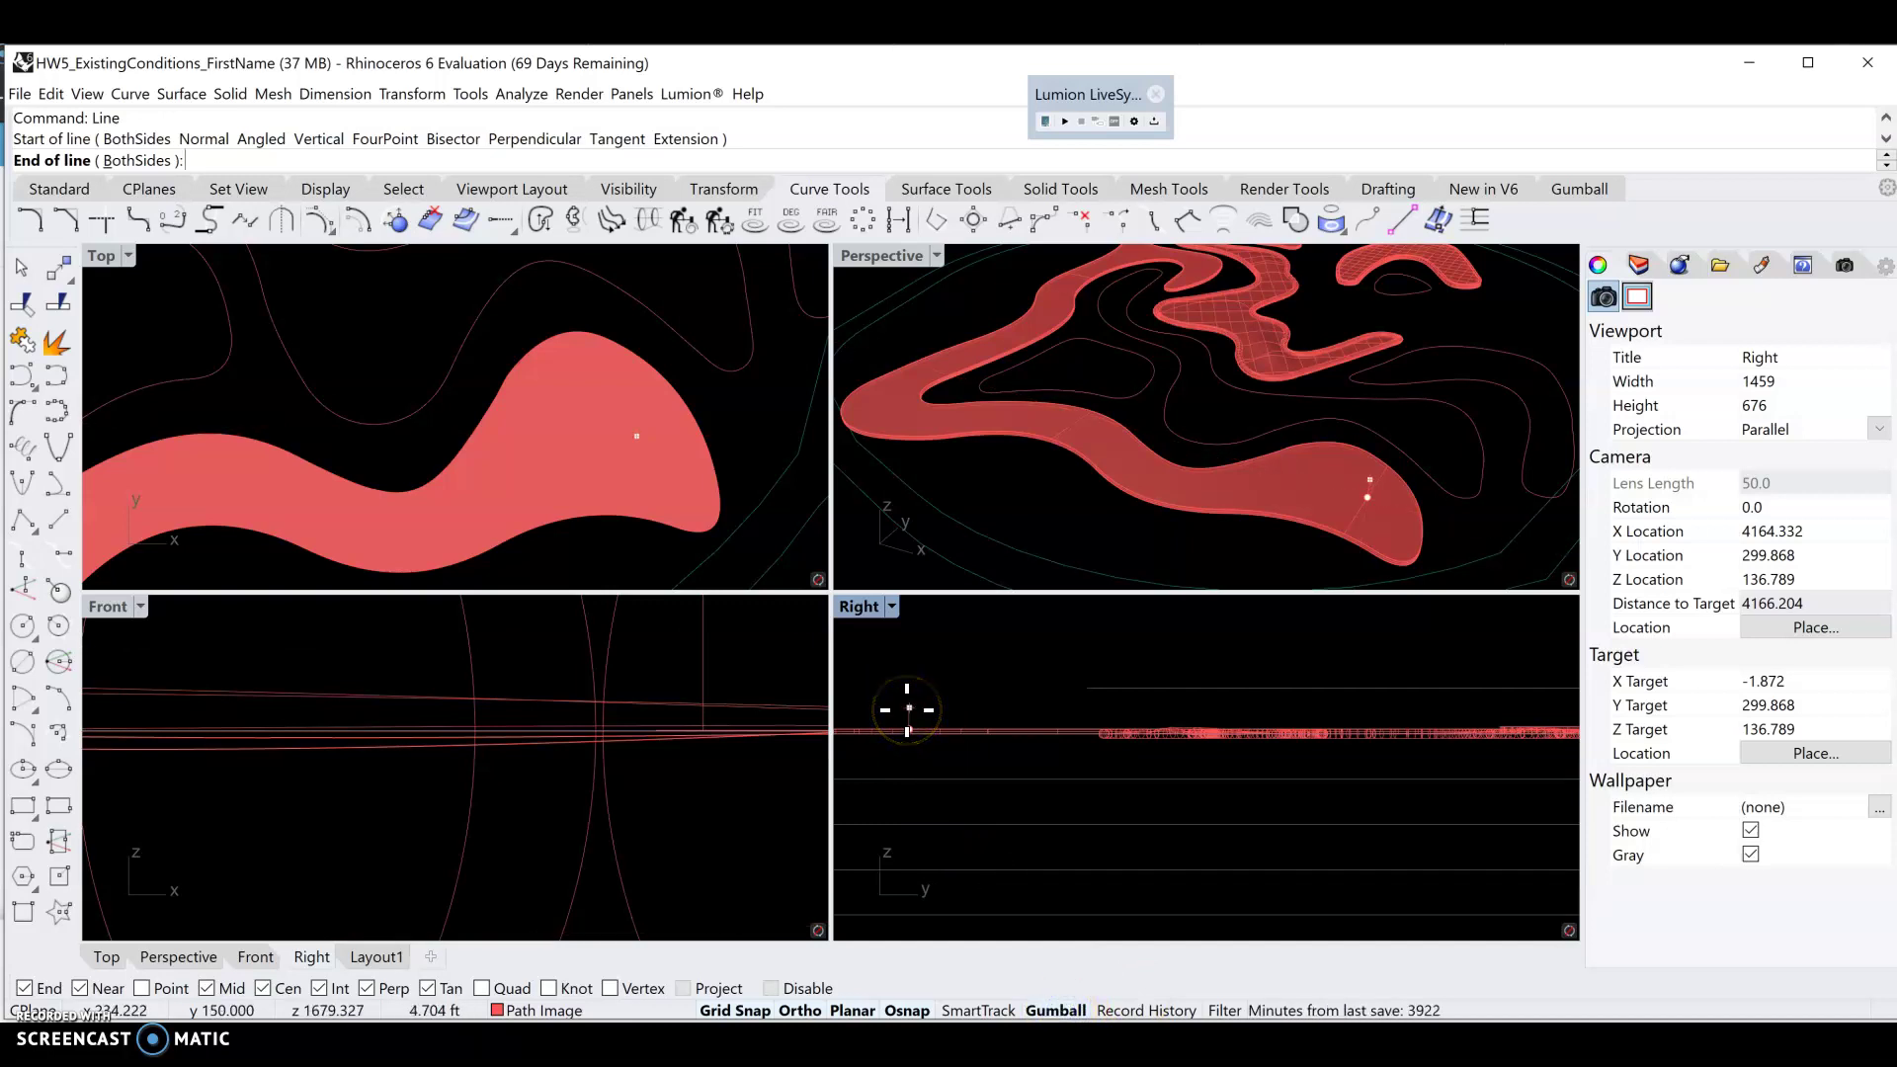
{"action": "double_click", "coordinate": [859, 606]}
{"action": "scroll", "coordinate": [886, 668], "scroll_direction": "down", "scroll_amount": 2}
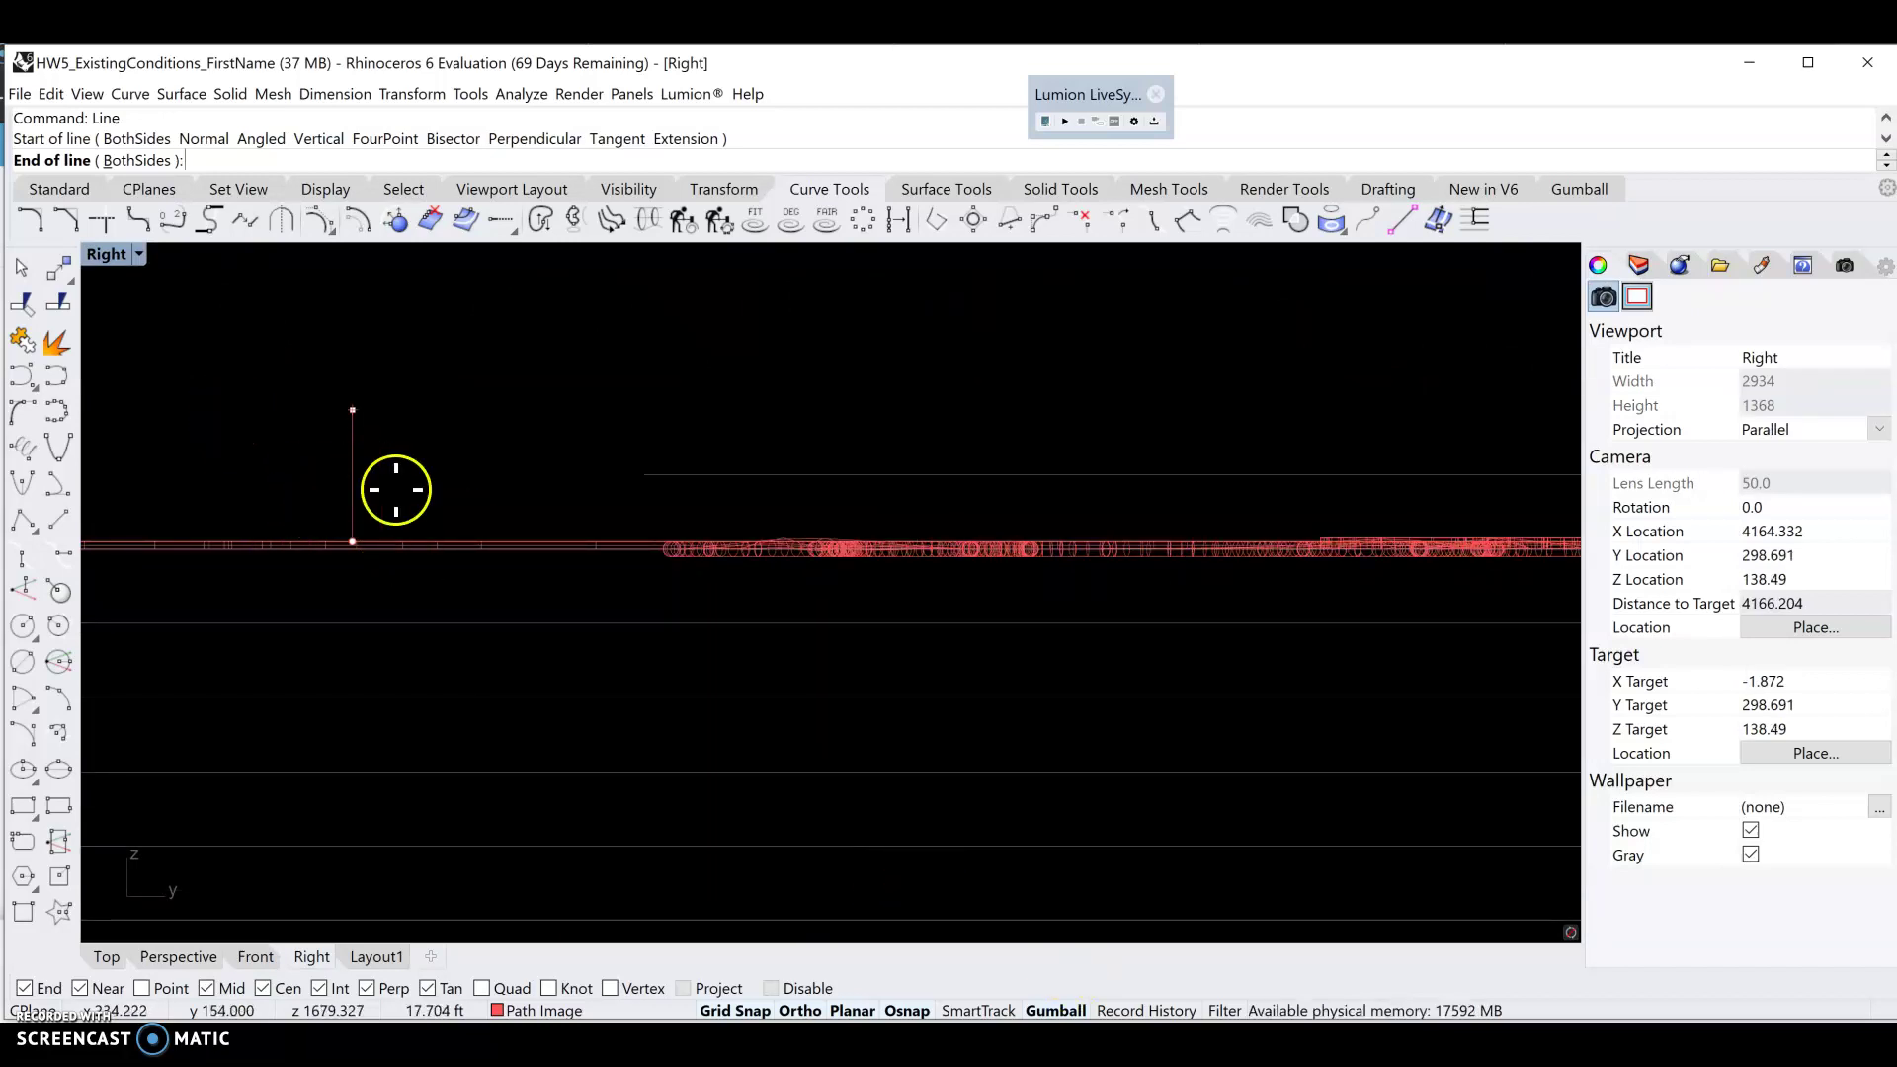
- Finish the vertical line upward from the midpoint and stretch it to 20 ft tall
{"action": "left_click", "coordinate": [353, 491]}
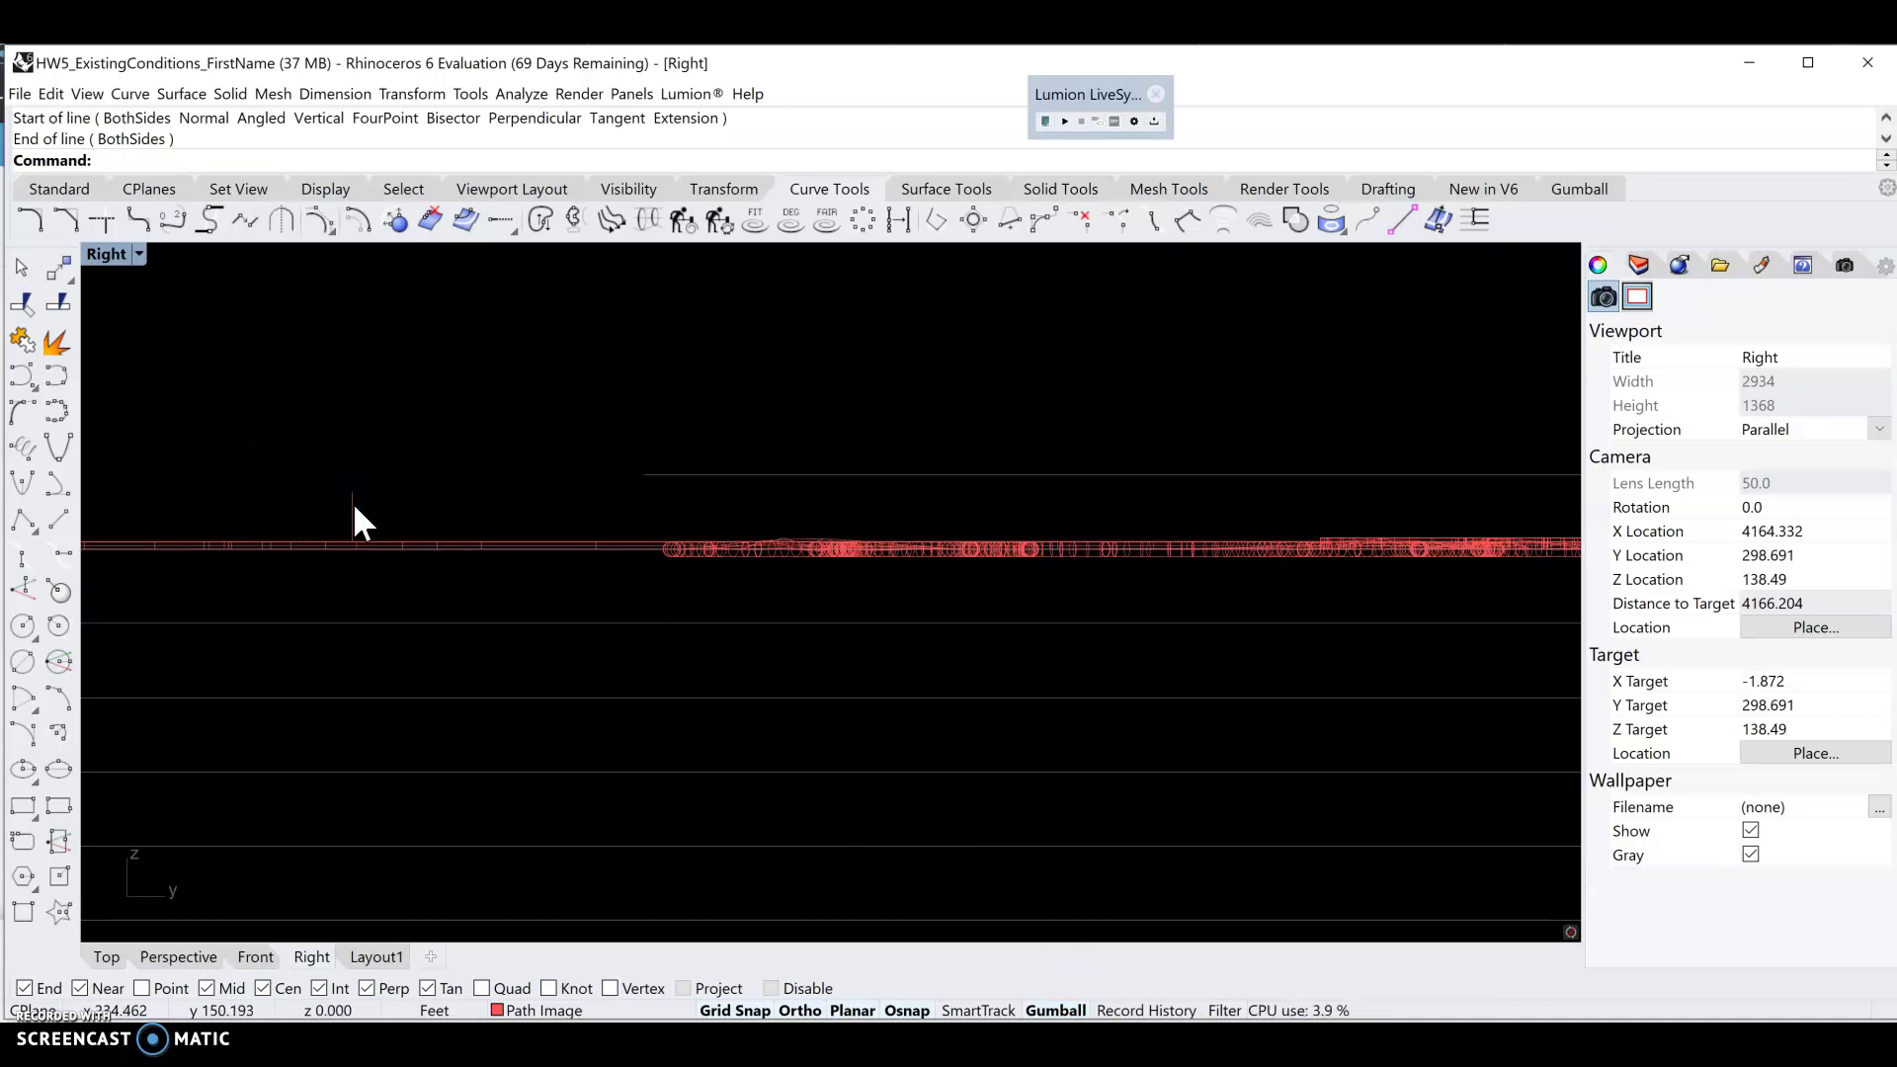
{"action": "left_click", "coordinate": [353, 528]}
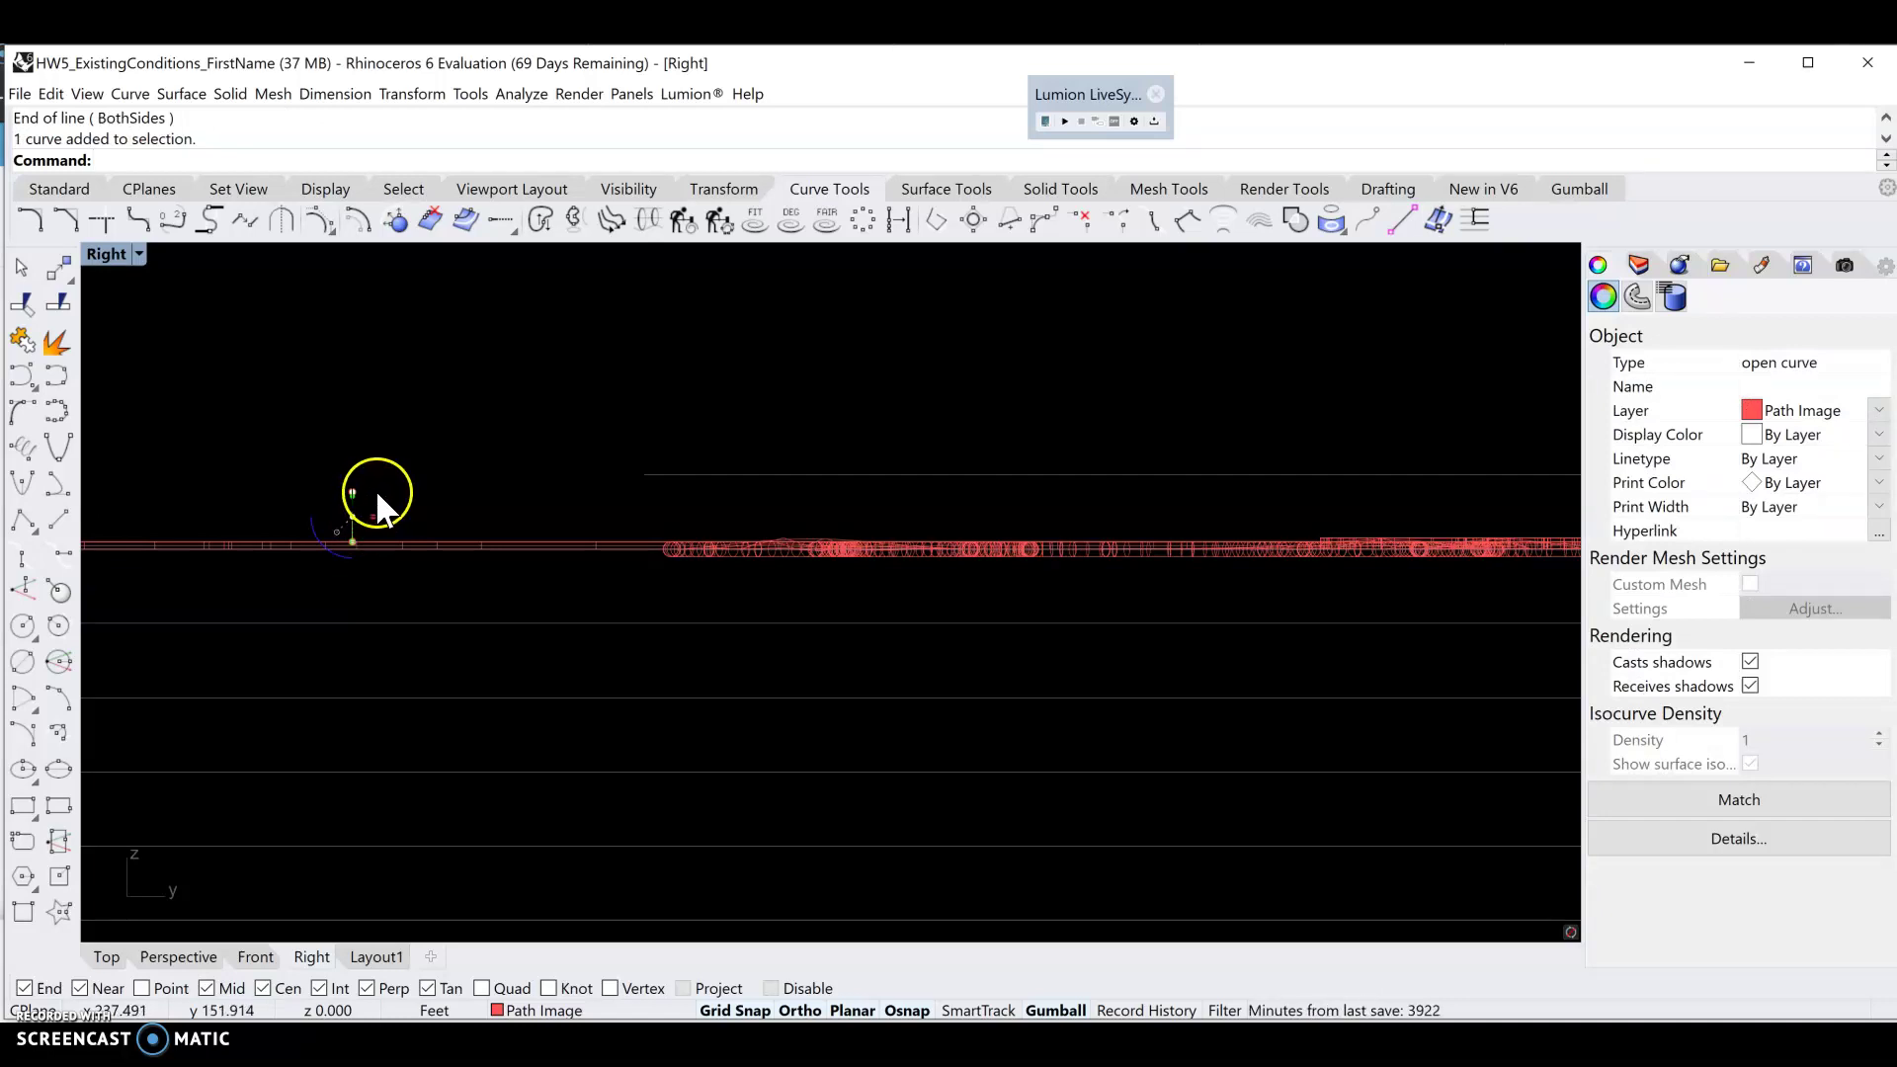
{"action": "left_click_drag", "start_coordinate": [347, 495], "coordinate": [353, 486]}
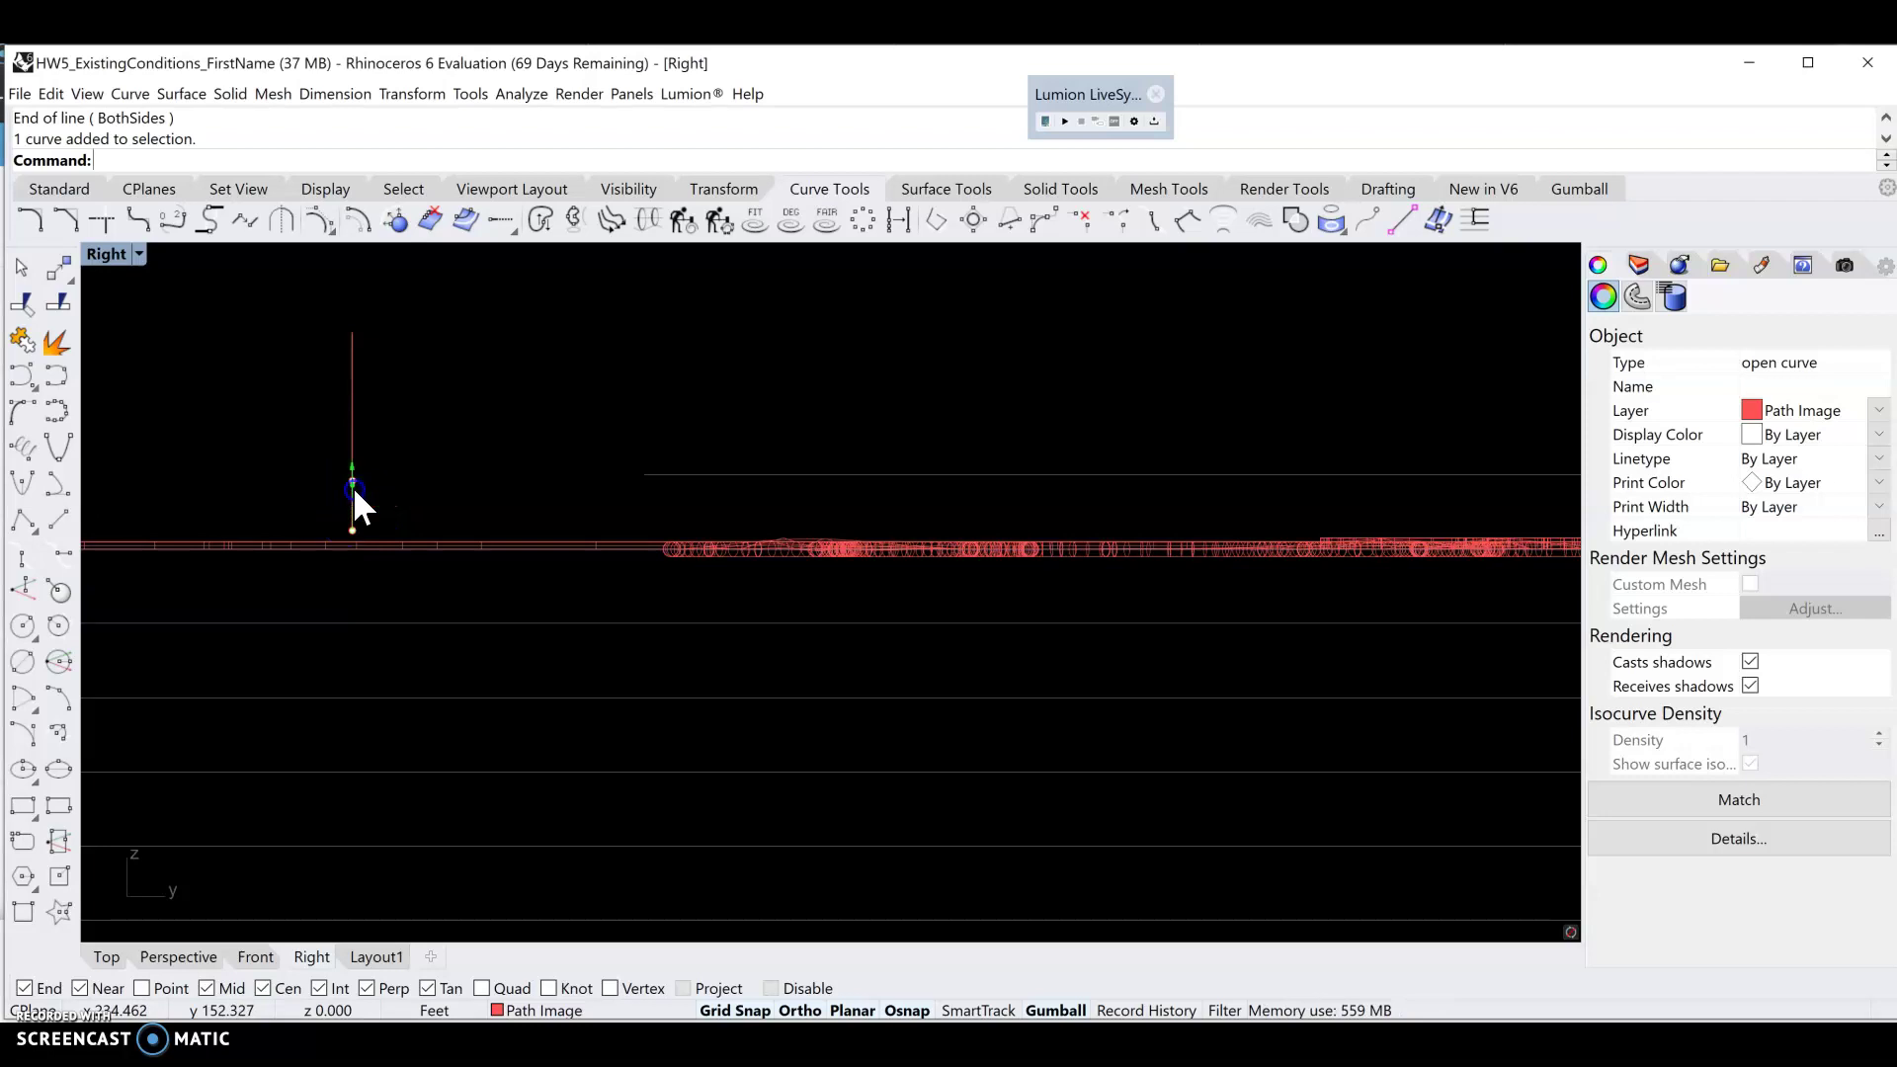
{"action": "left_click", "coordinate": [353, 486]}
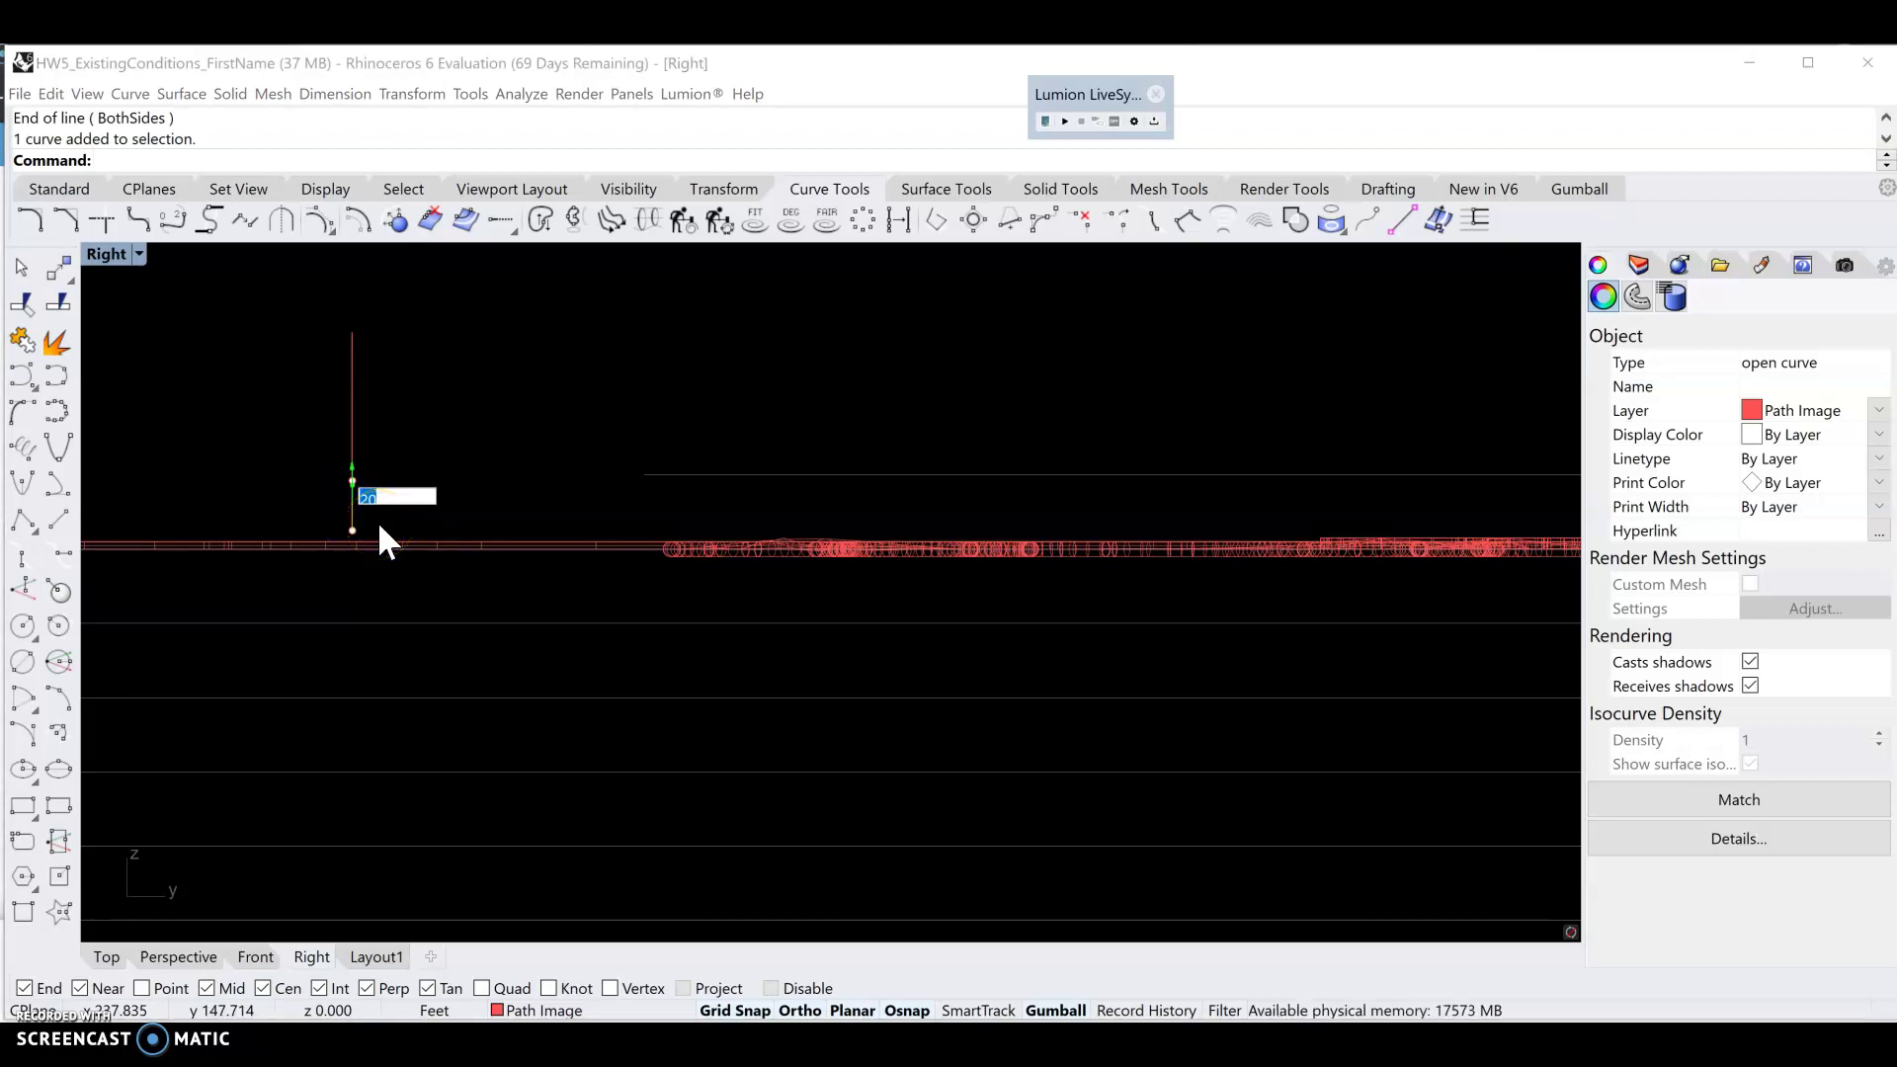
{"action": "key", "text": "Escape"}
{"action": "left_click", "coordinate": [525, 436]}
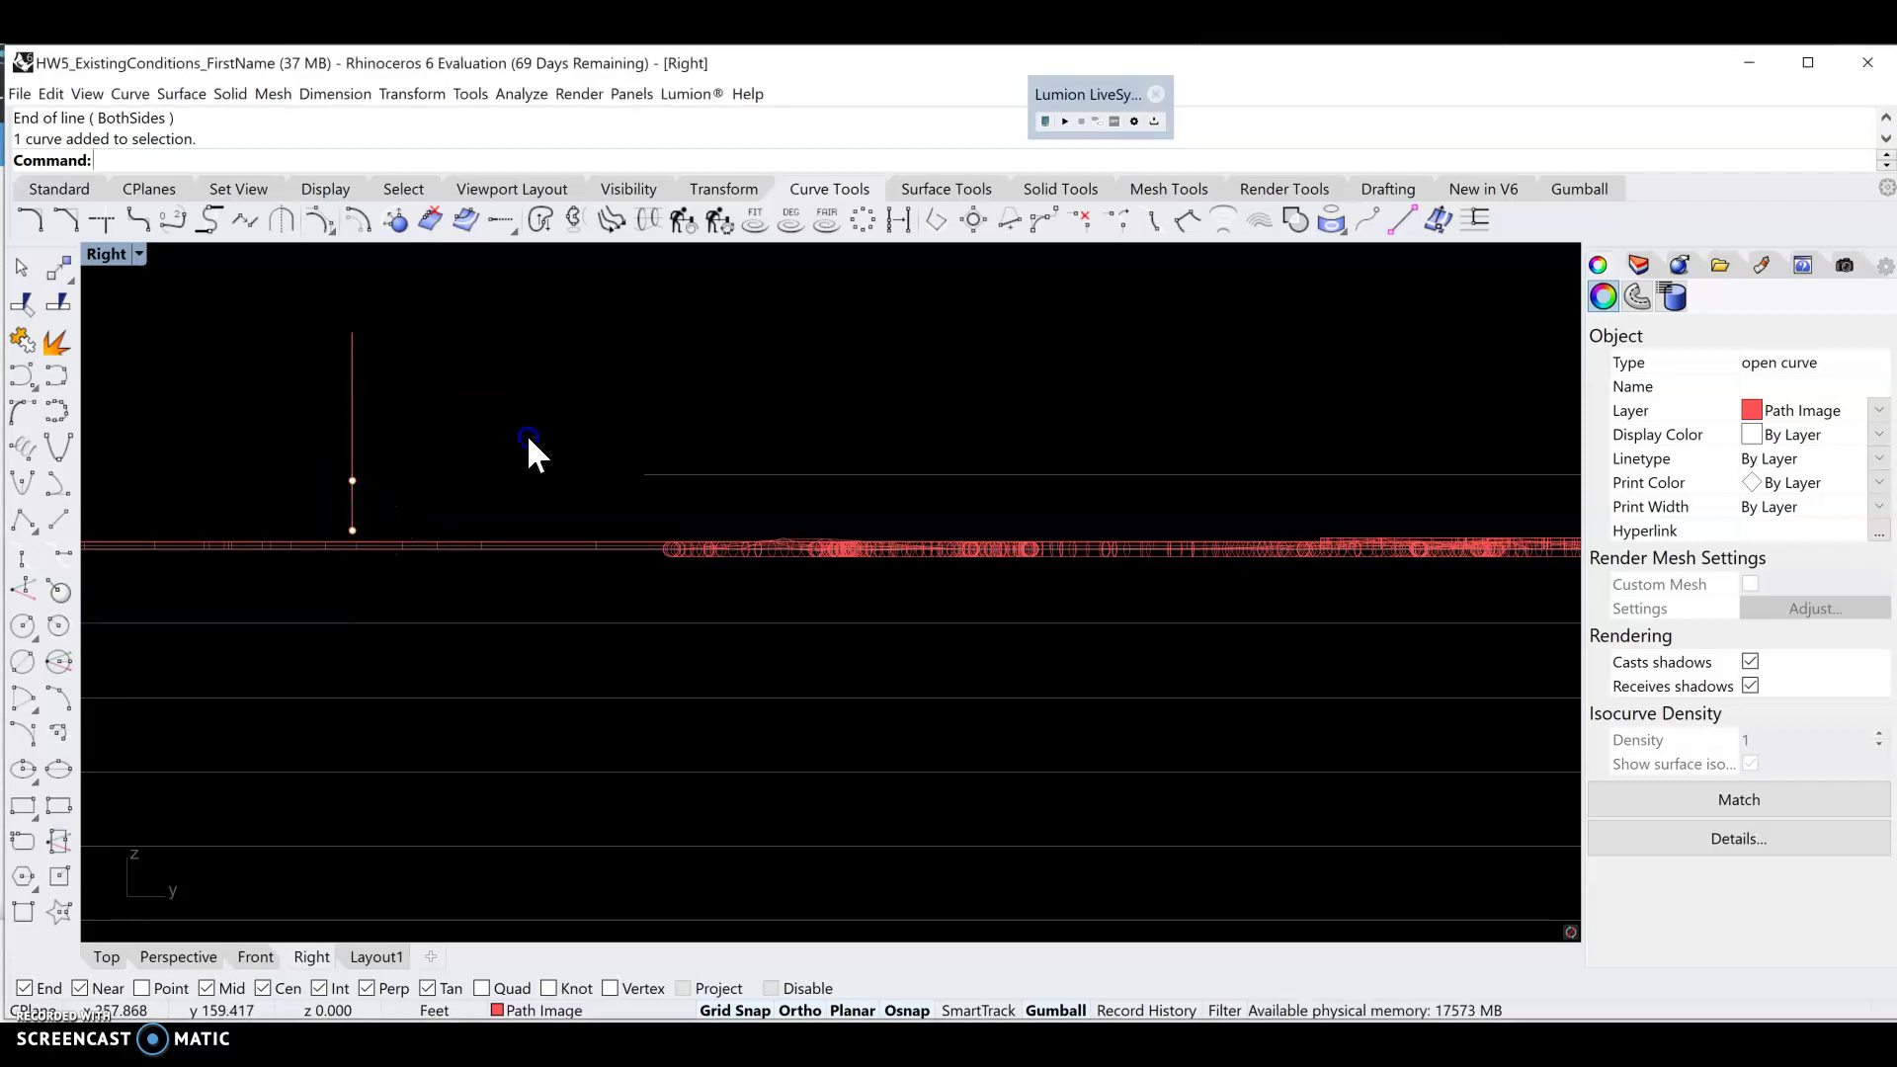
{"action": "left_click", "coordinate": [352, 484]}
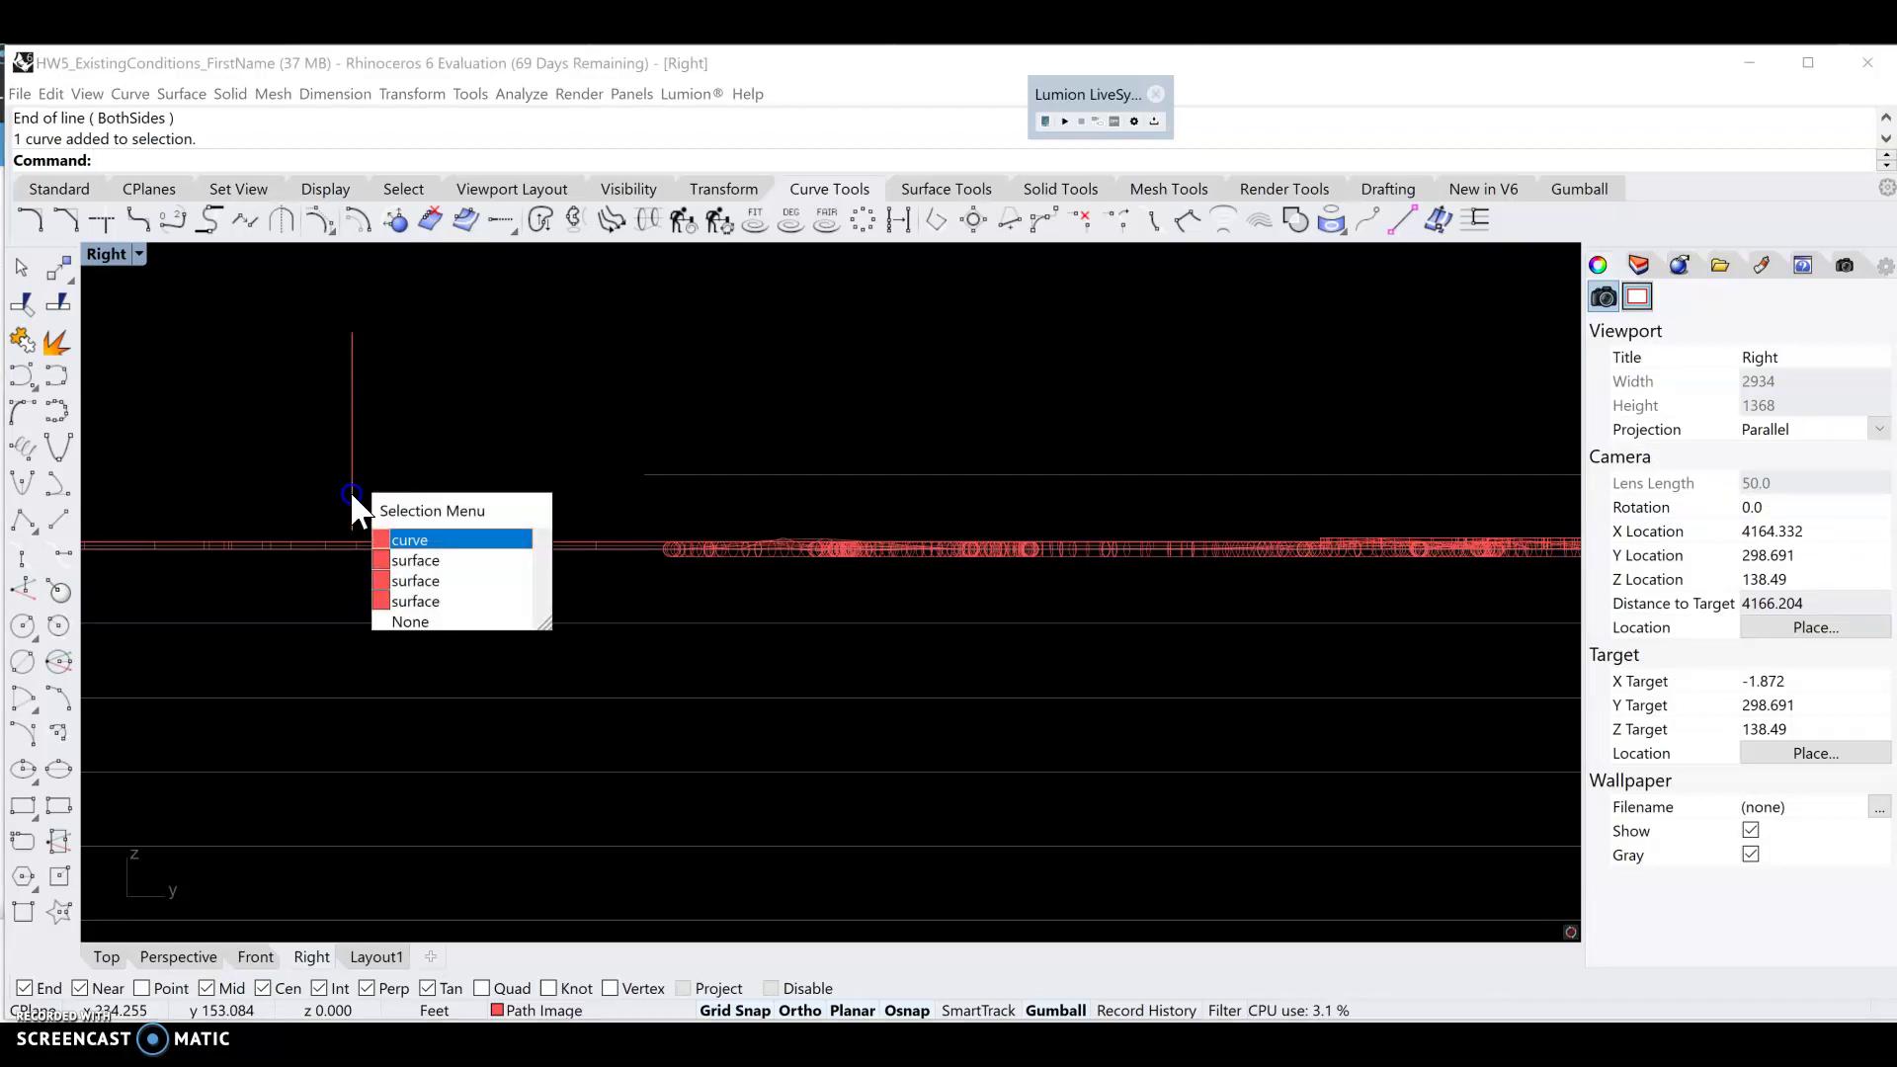
{"action": "left_click", "coordinate": [358, 405]}
{"action": "scroll", "coordinate": [330, 362], "scroll_direction": "down", "scroll_amount": 3}
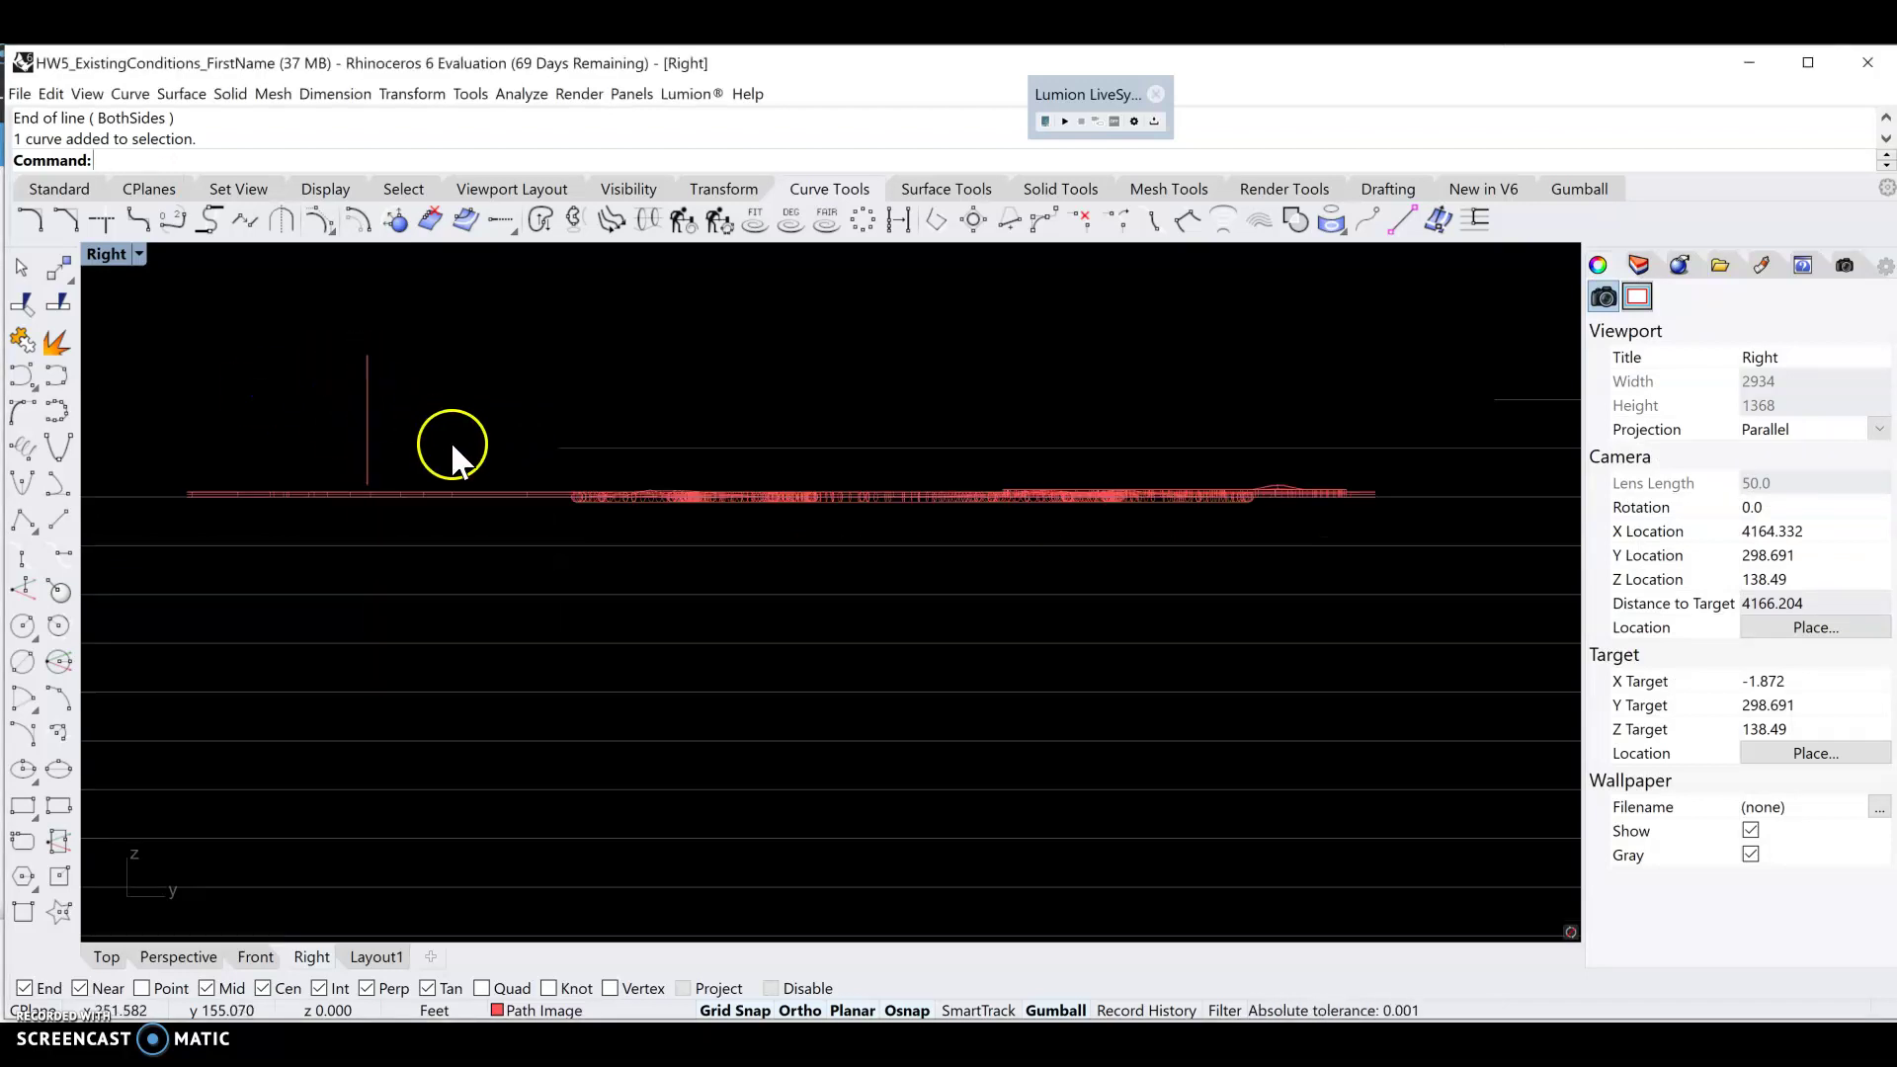
- Start Bend in the maximized Perspective view and pick the long winding band as its object
{"action": "double_click", "coordinate": [106, 254]}
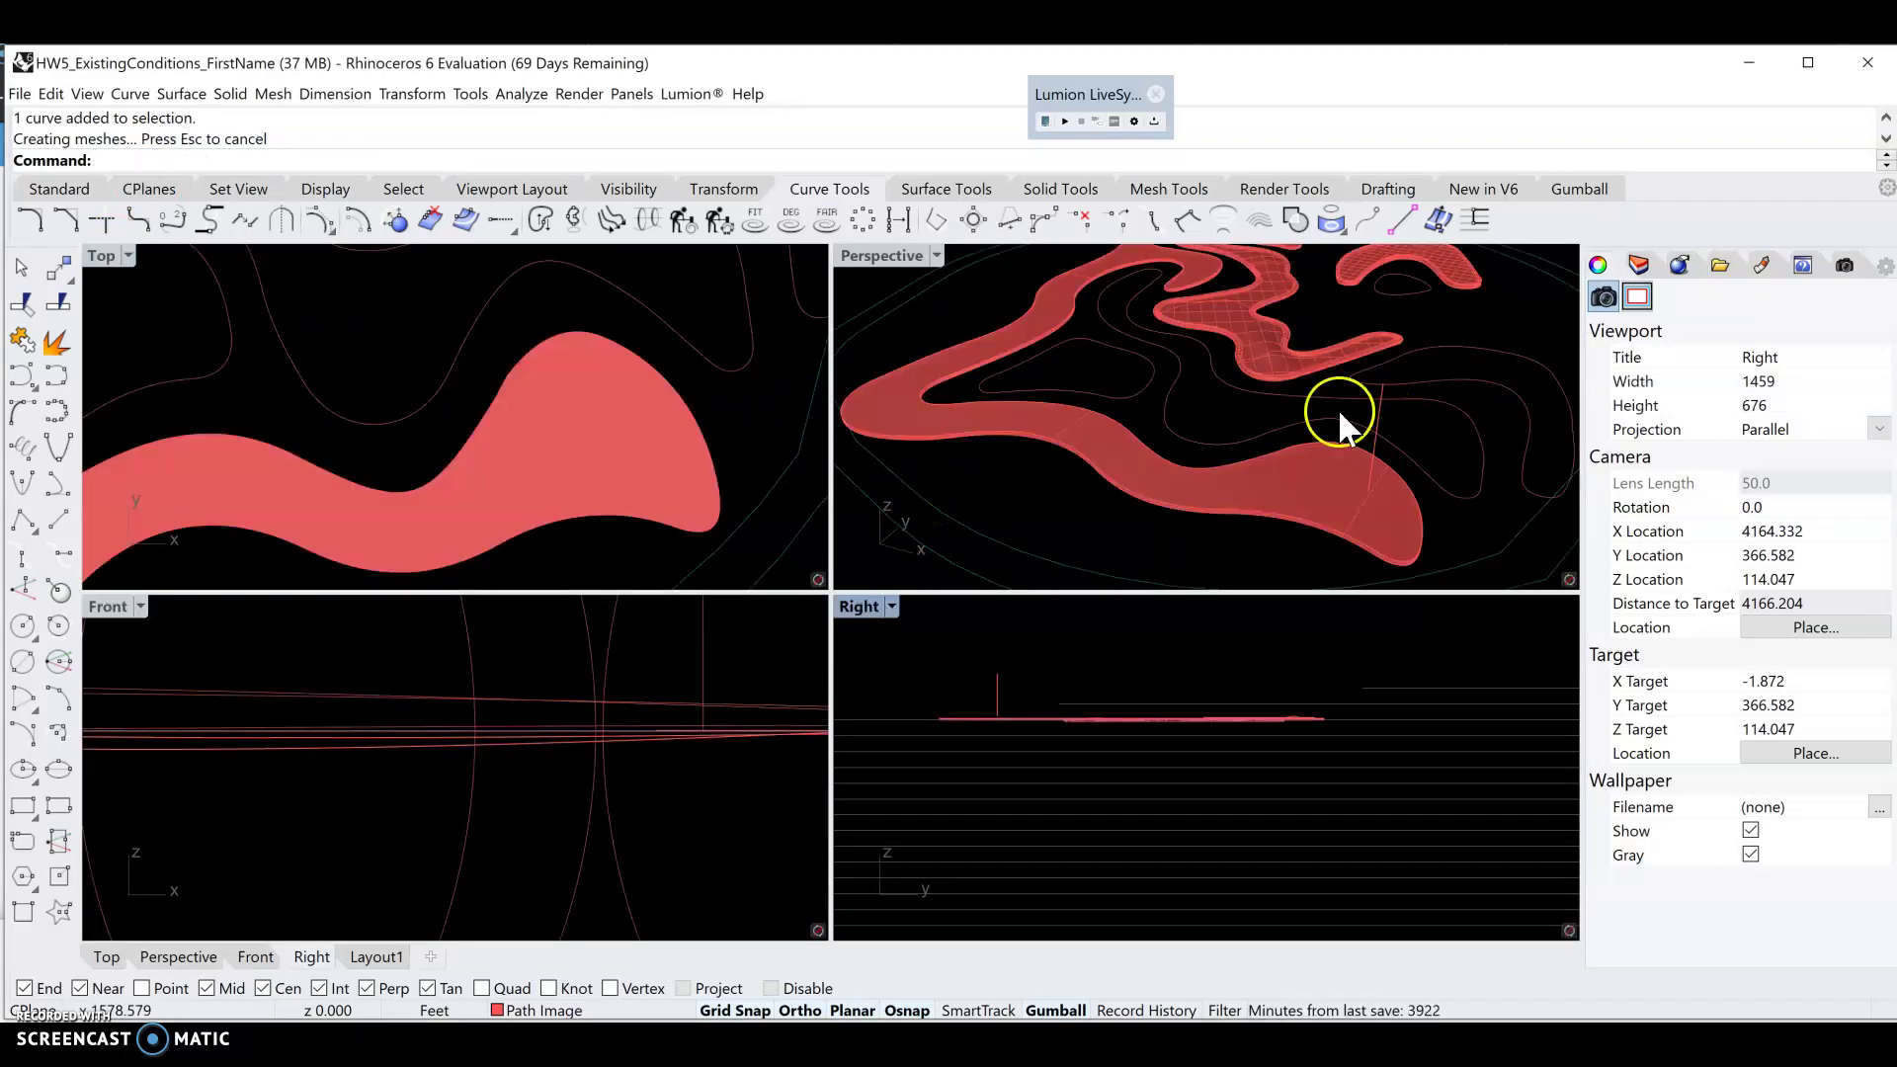
{"action": "right_click_drag", "start_coordinate": [1222, 400], "coordinate": [1241, 283]}
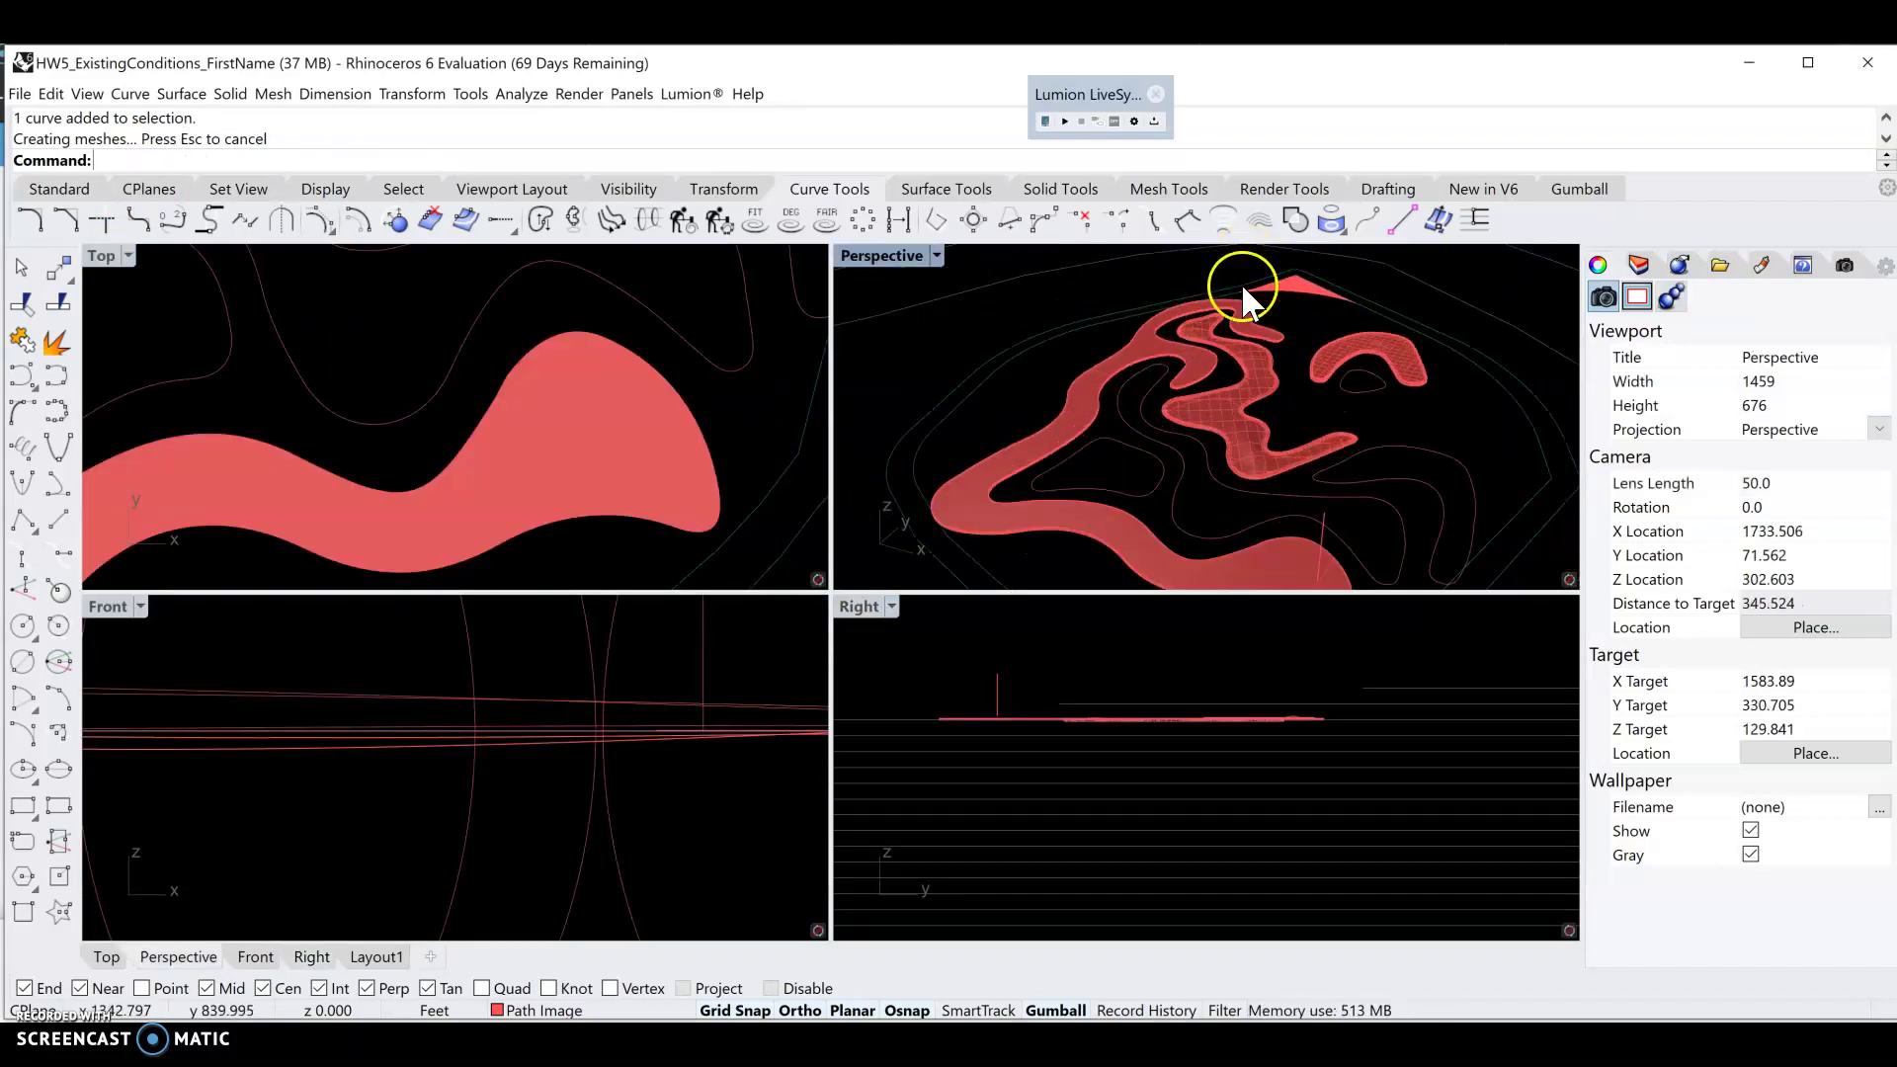
{"action": "left_click", "coordinate": [292, 159]}
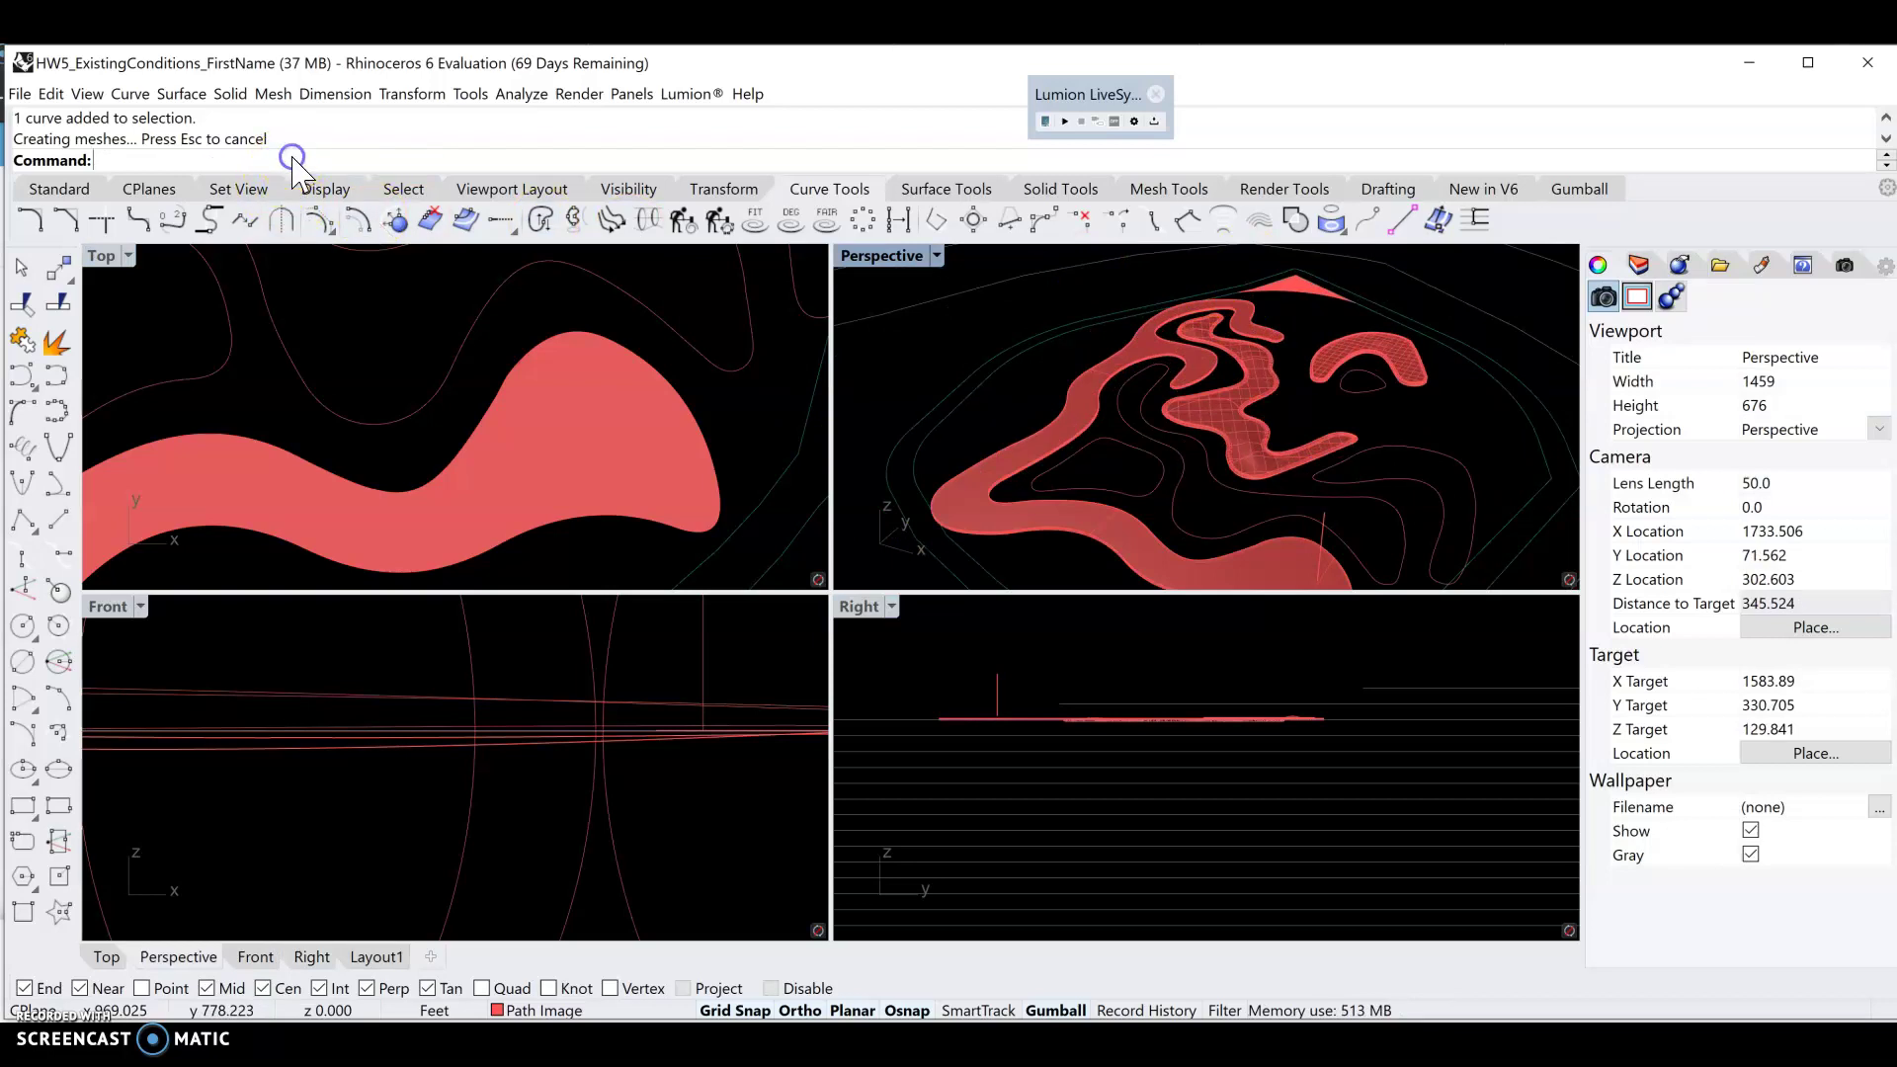
{"action": "type", "text": "Bend"}
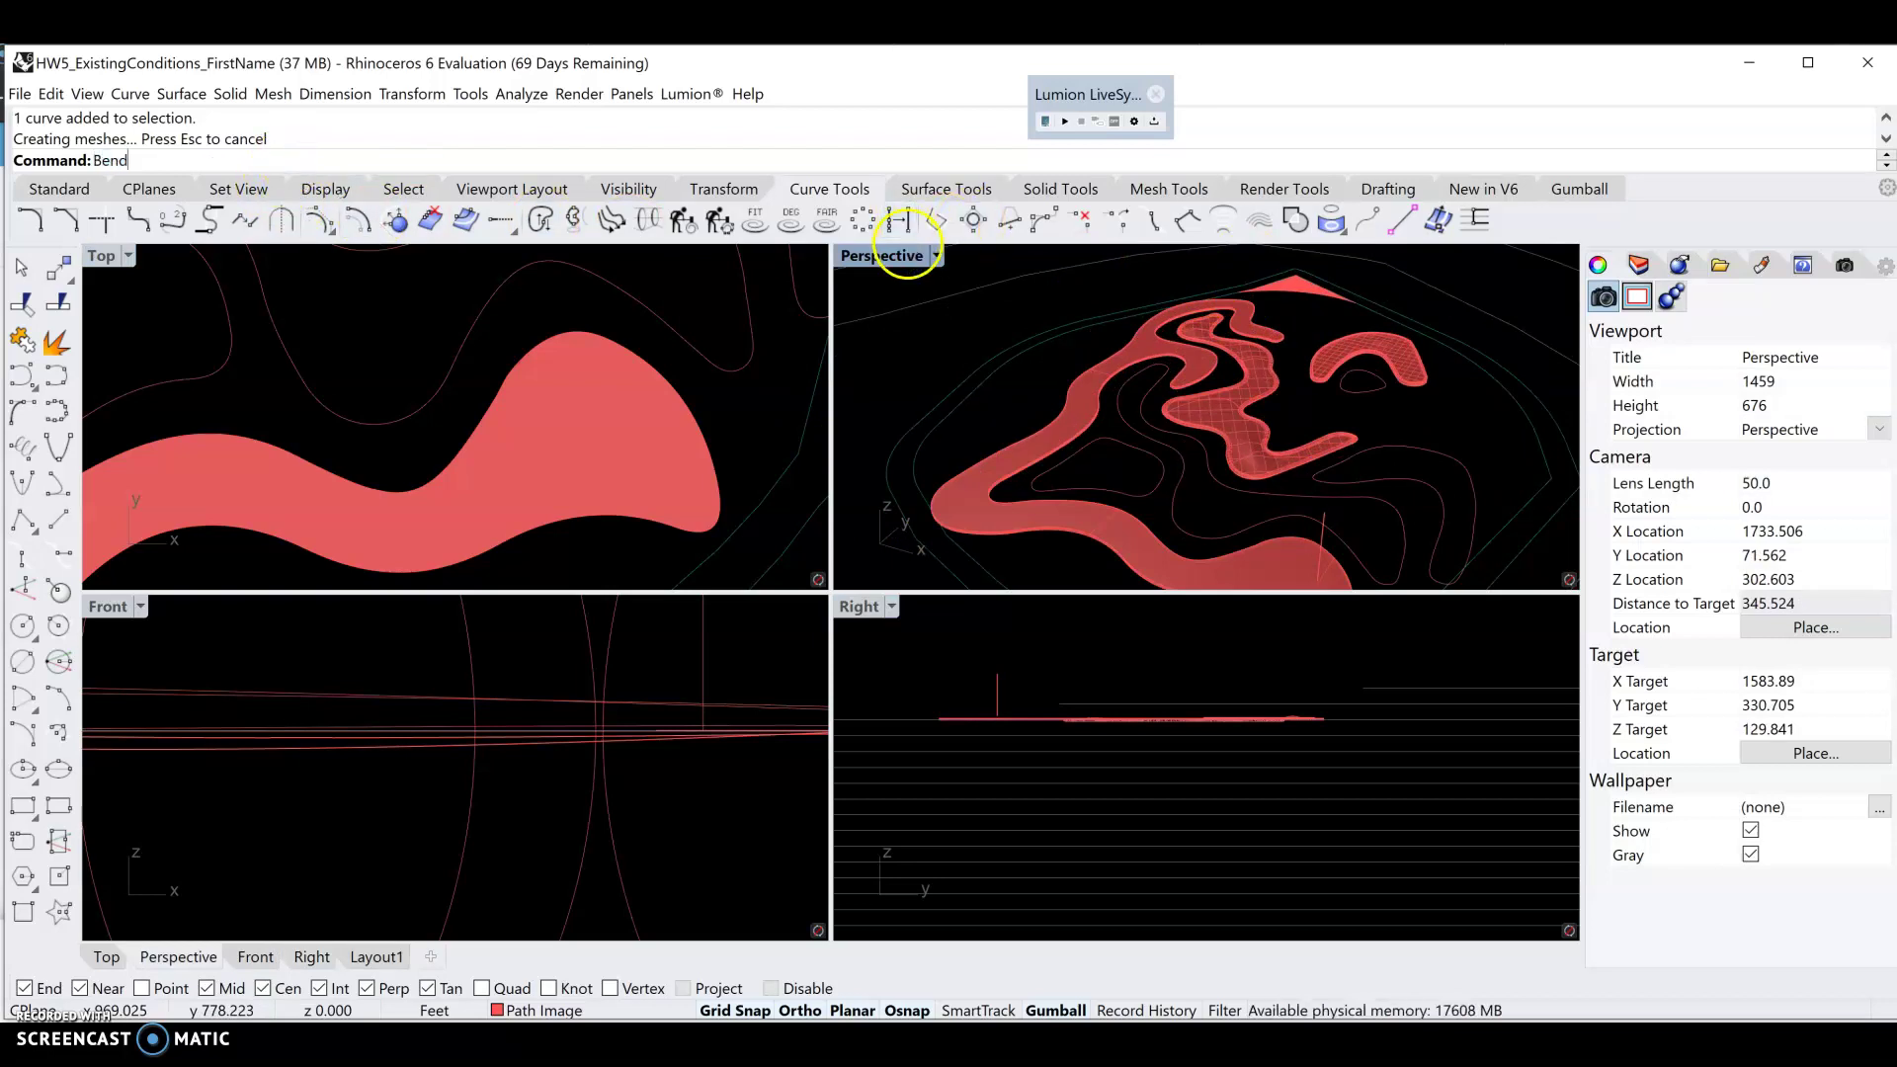
{"action": "key", "text": "Return"}
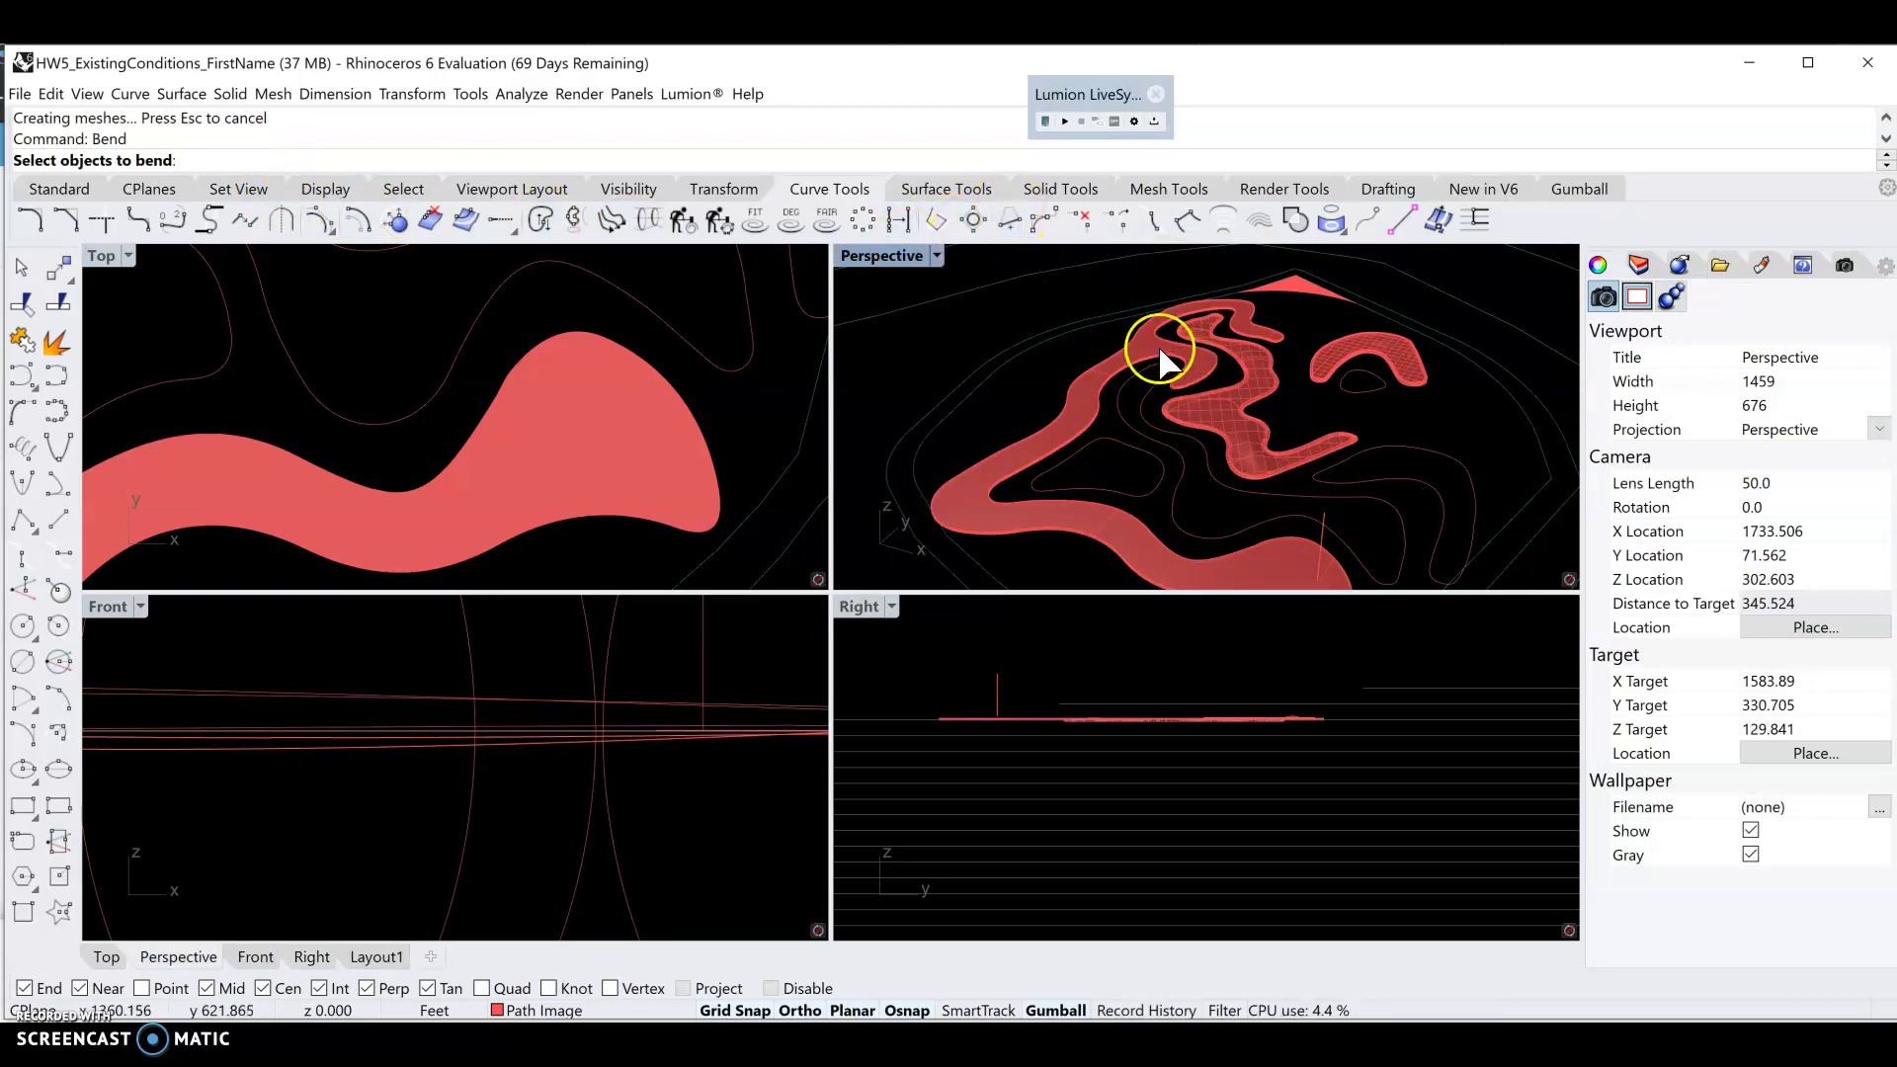
{"action": "double_click", "coordinate": [878, 259]}
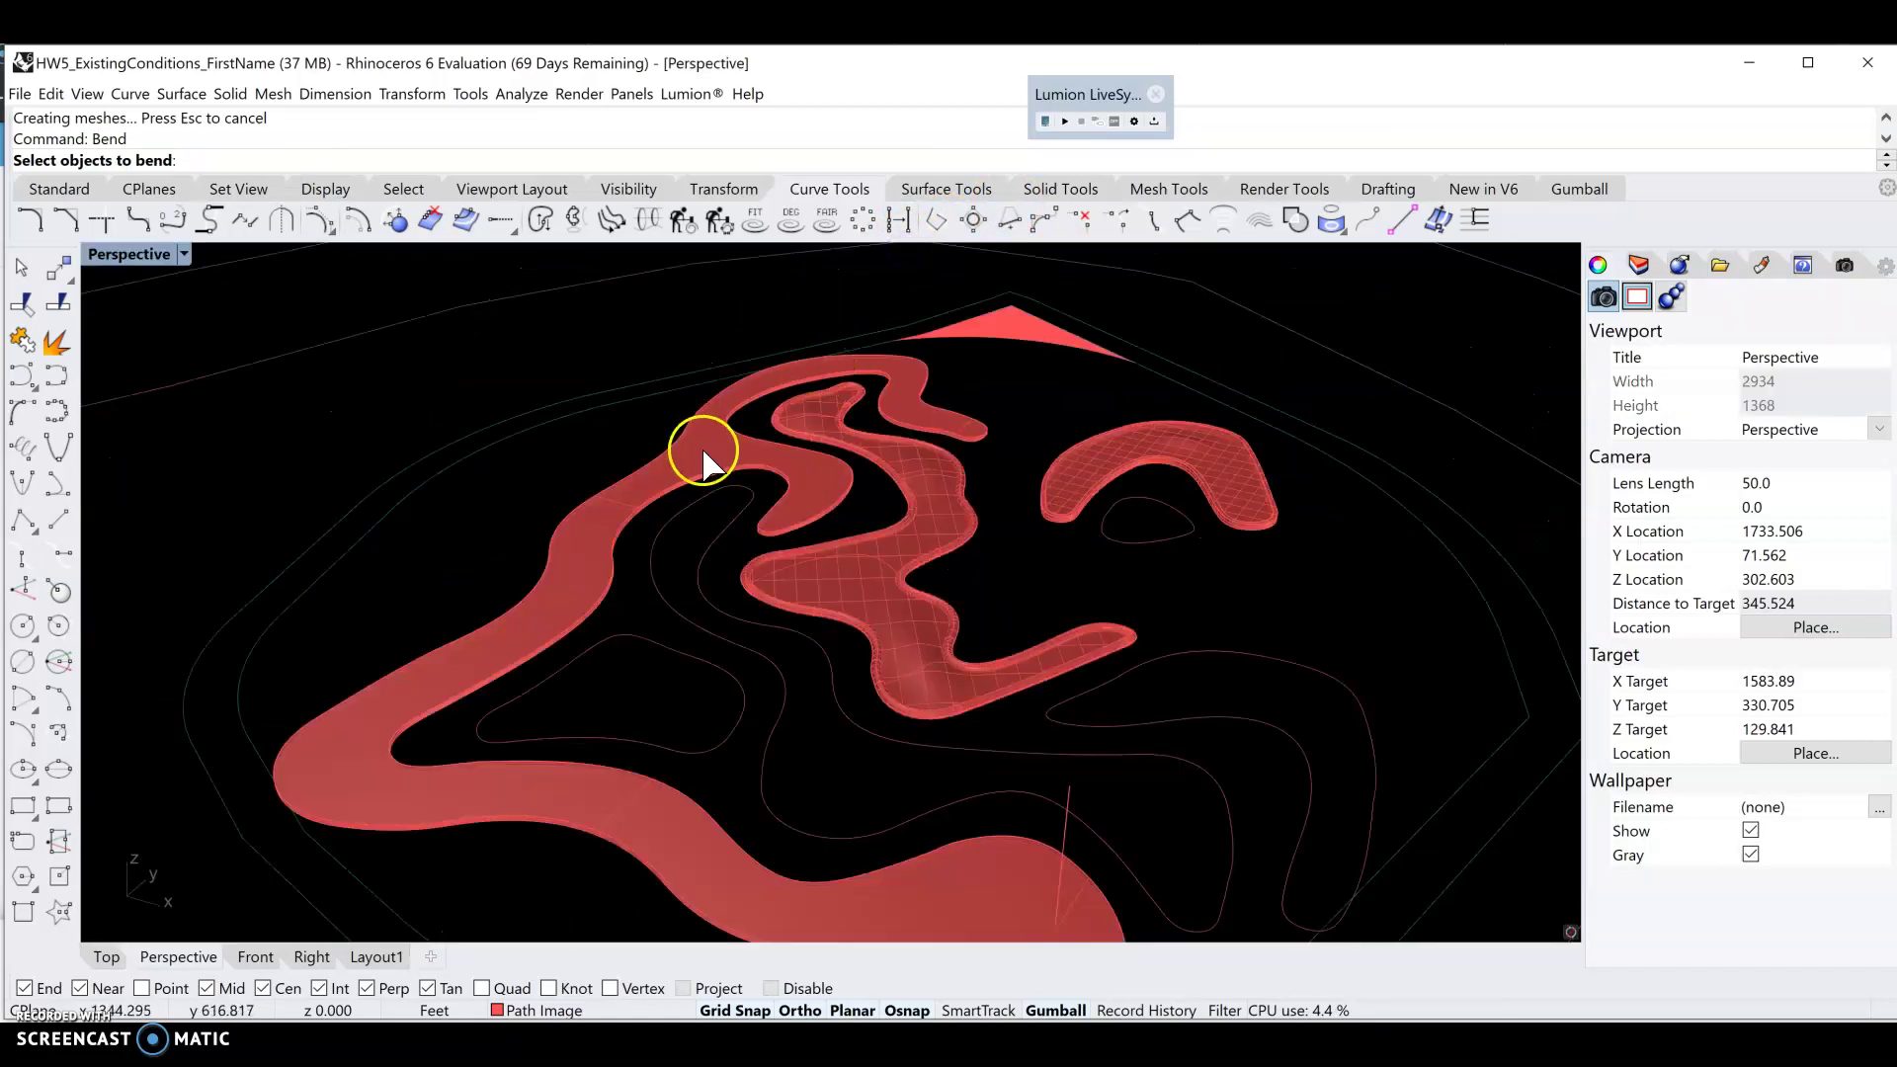
{"action": "left_click", "coordinate": [704, 451]}
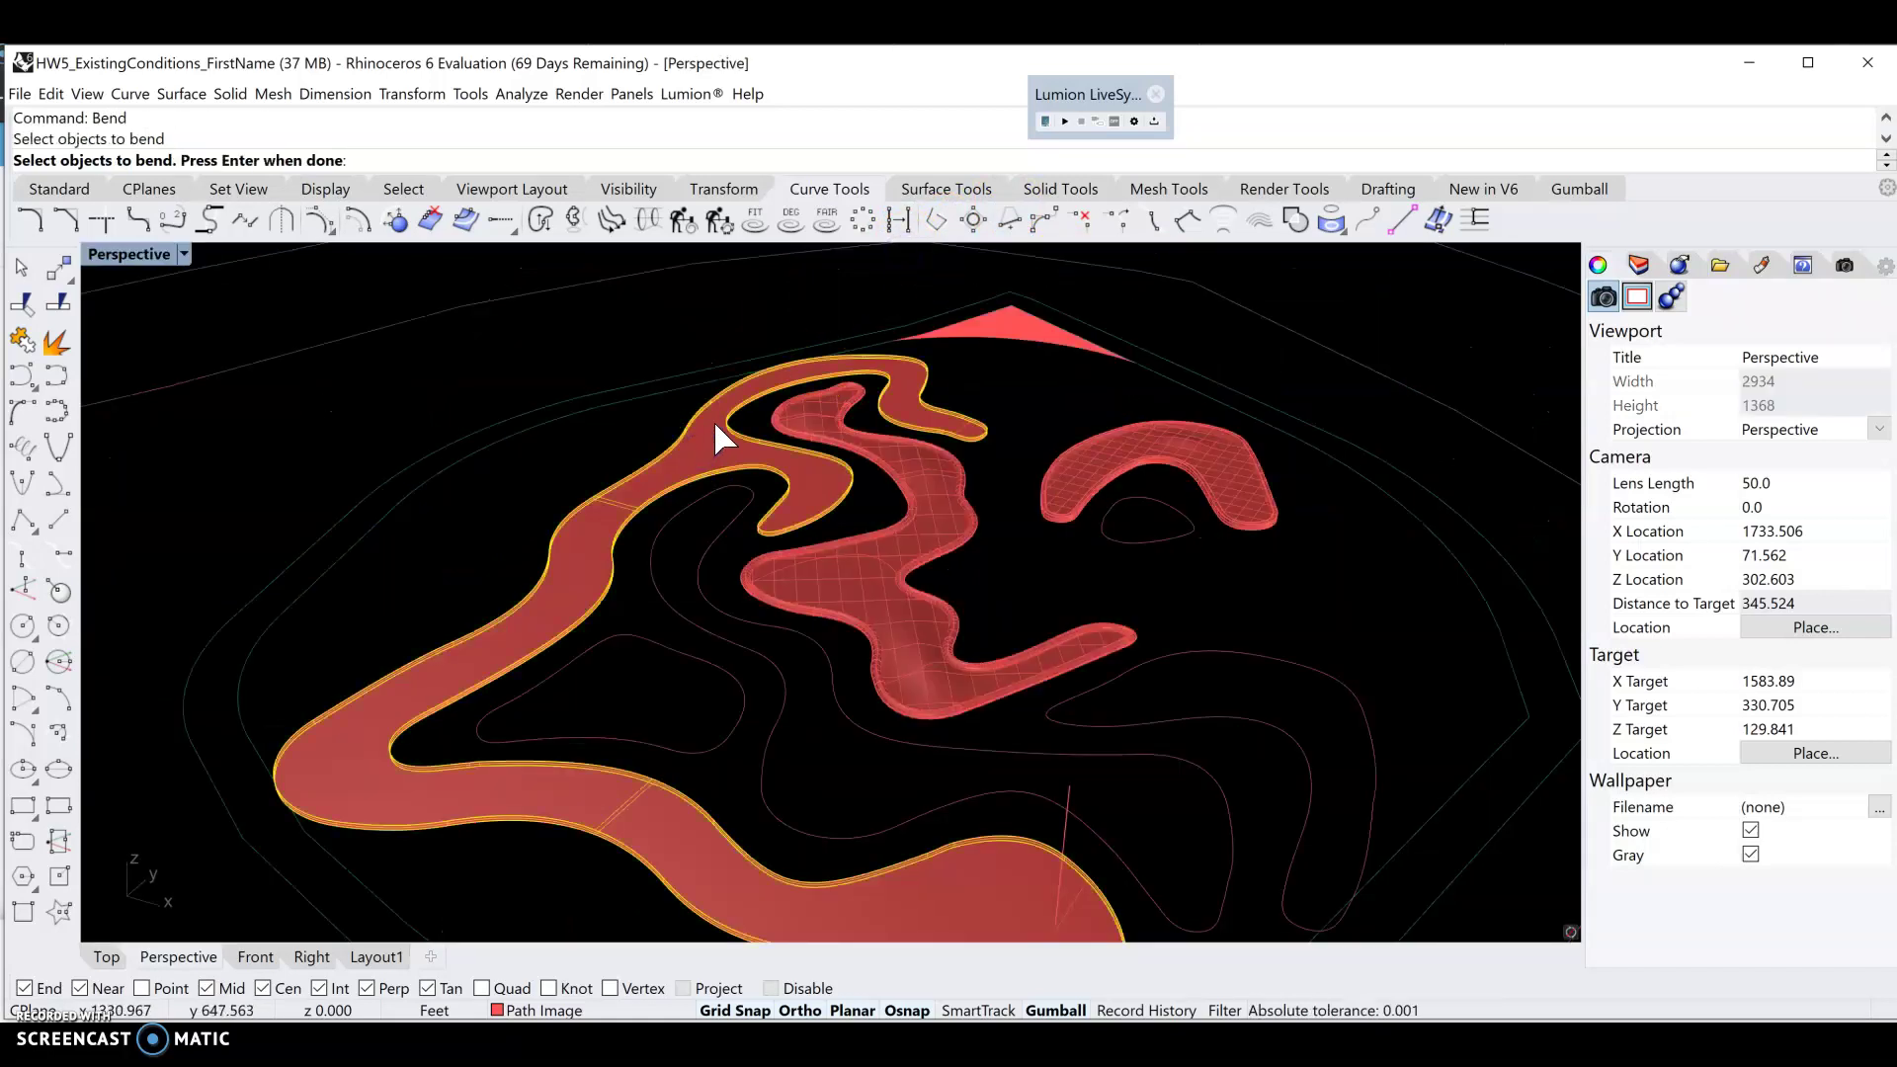
{"action": "left_click", "coordinate": [673, 424]}
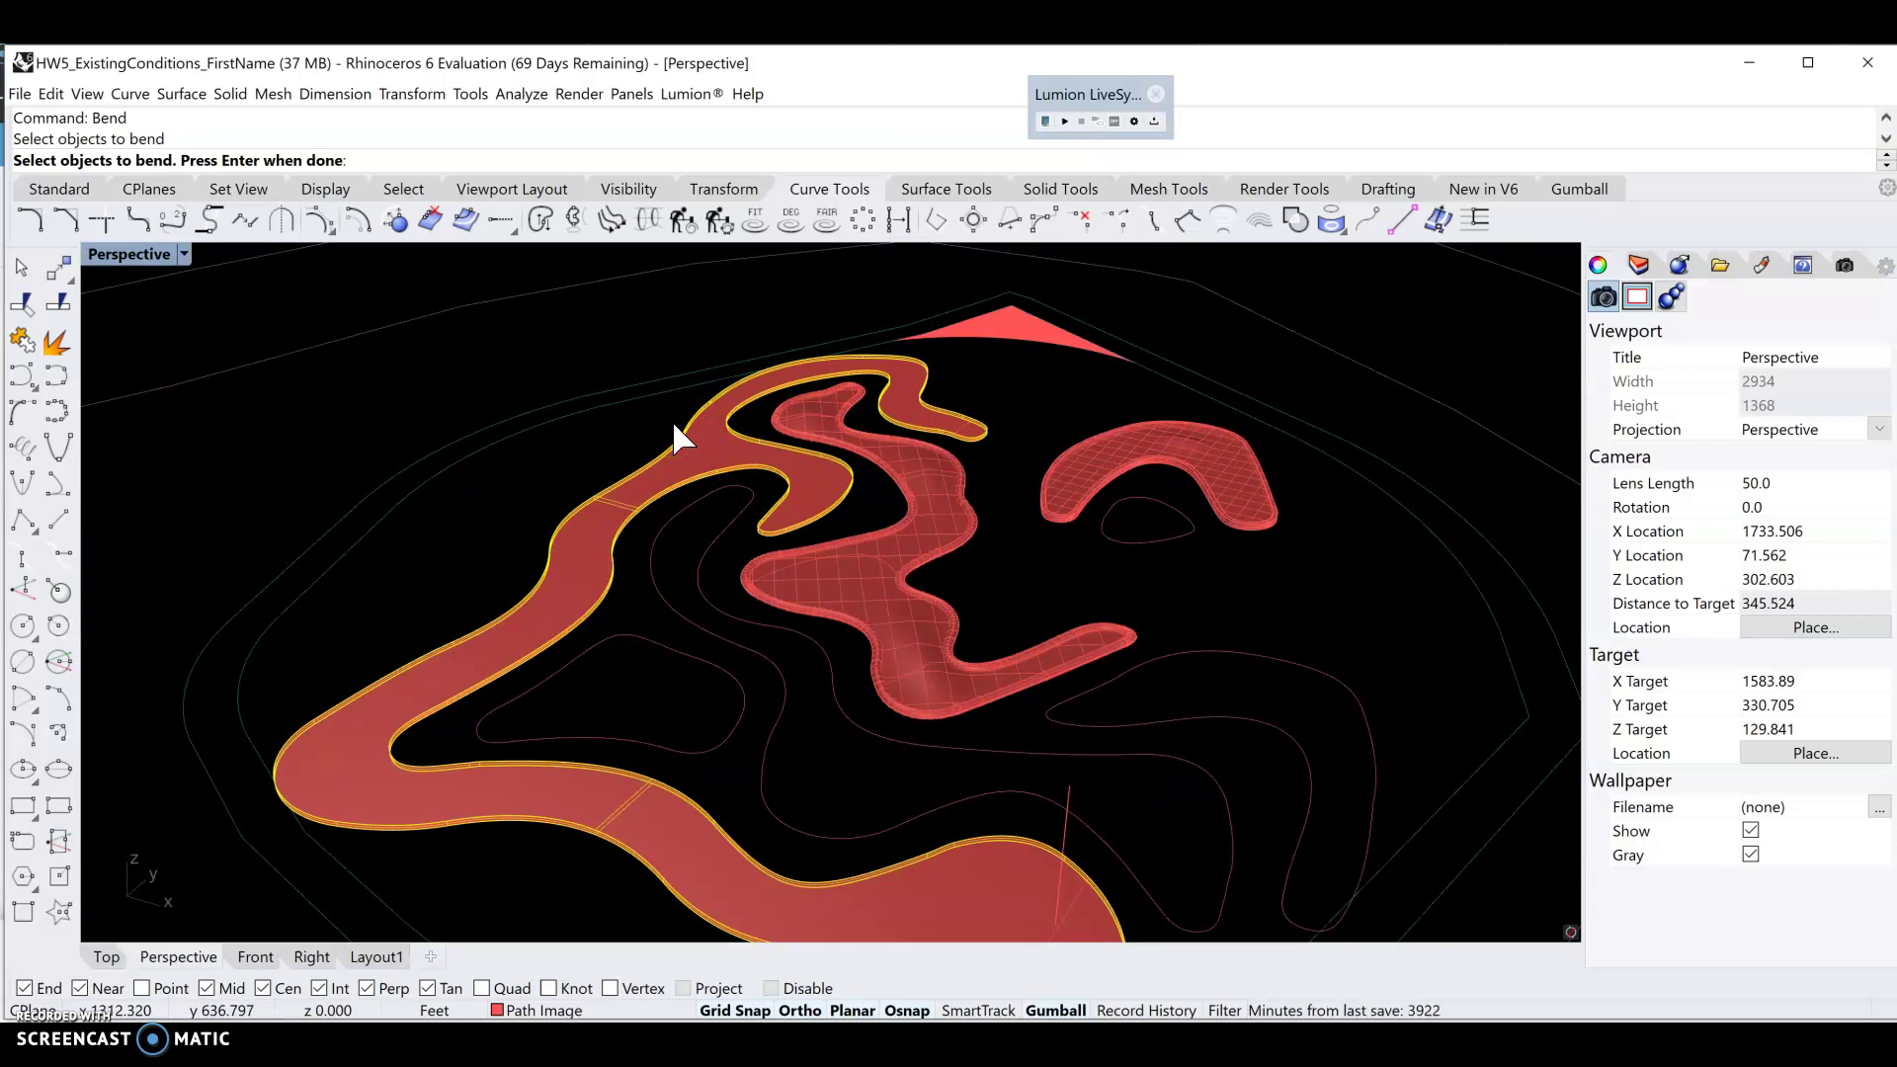
{"action": "key", "text": "Return"}
{"action": "left_click_drag", "start_coordinate": [727, 420], "coordinate": [1001, 378]}
- Set the bend spine along the band's lower end and bend it up to the vertical line's top
{"action": "scroll", "coordinate": [1001, 378], "scroll_direction": "up", "scroll_amount": 5}
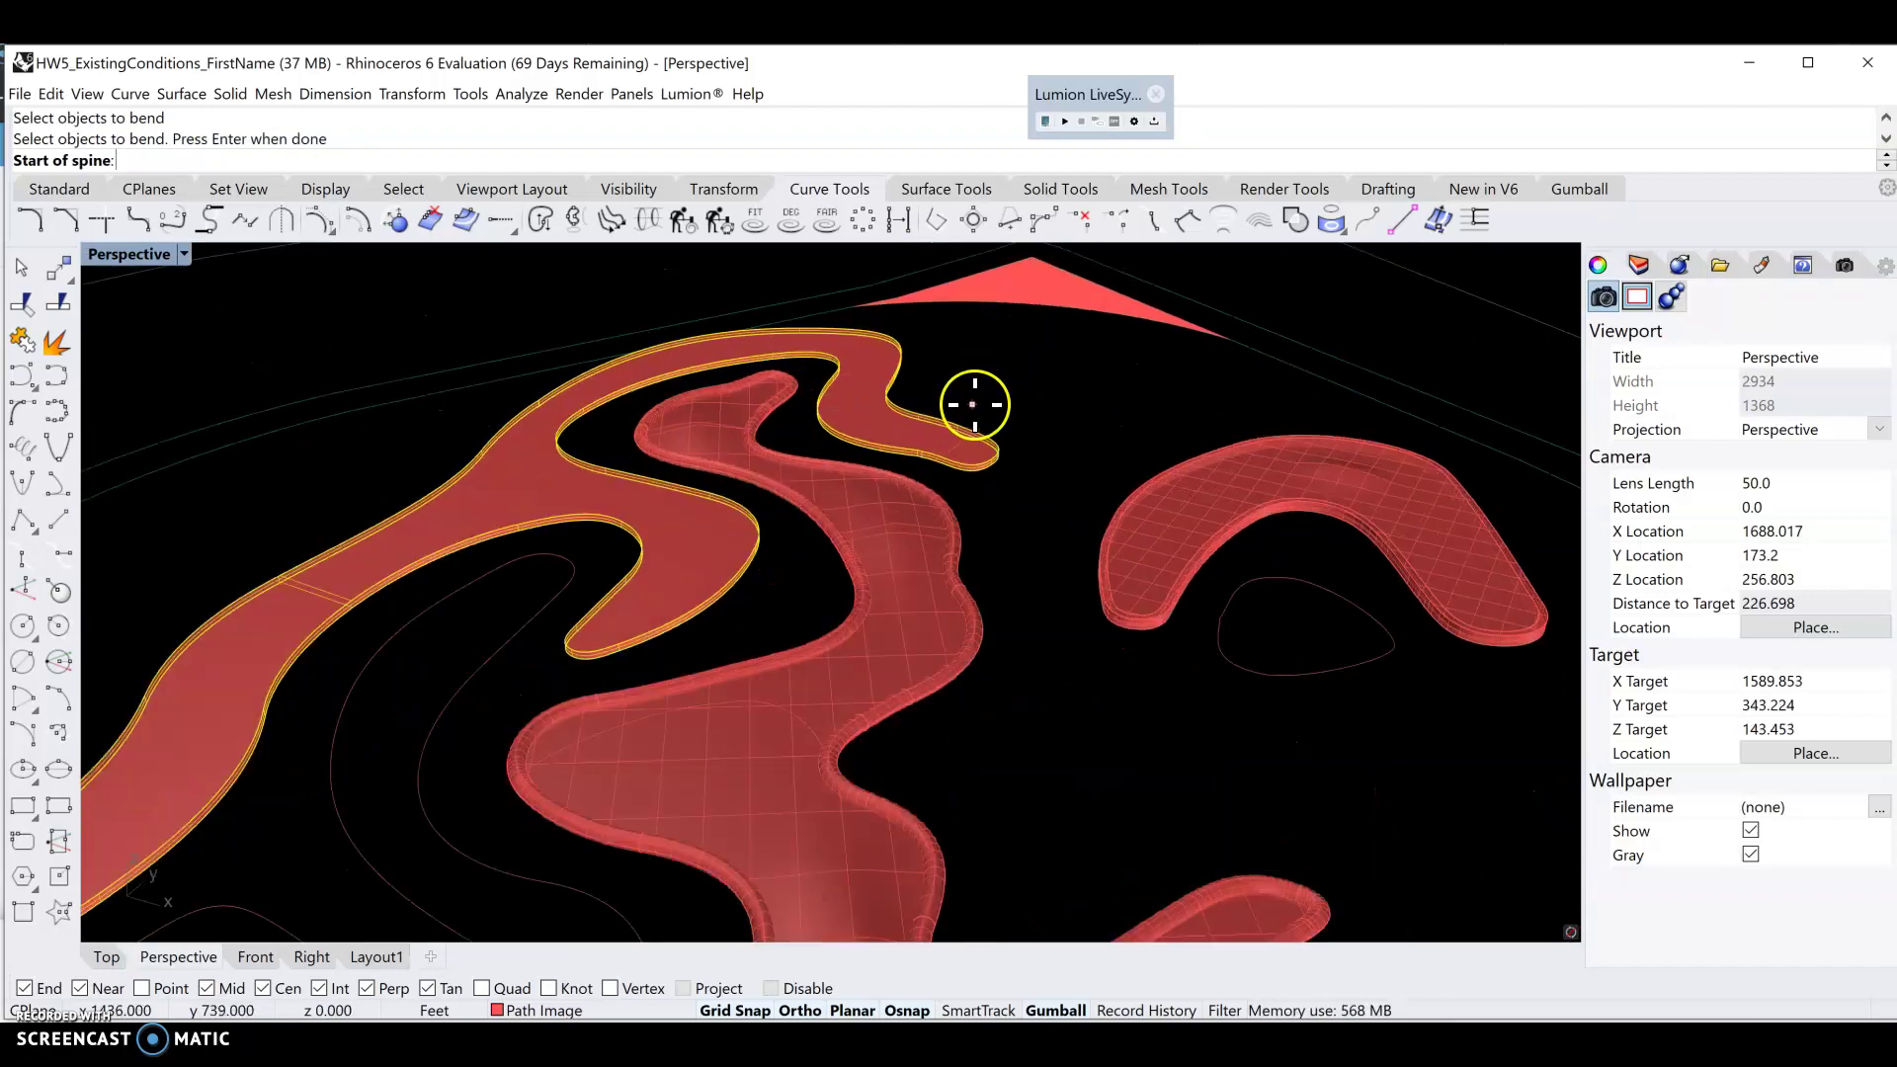
{"action": "left_click", "coordinate": [957, 444]}
{"action": "scroll", "coordinate": [956, 444], "scroll_direction": "down", "scroll_amount": 12}
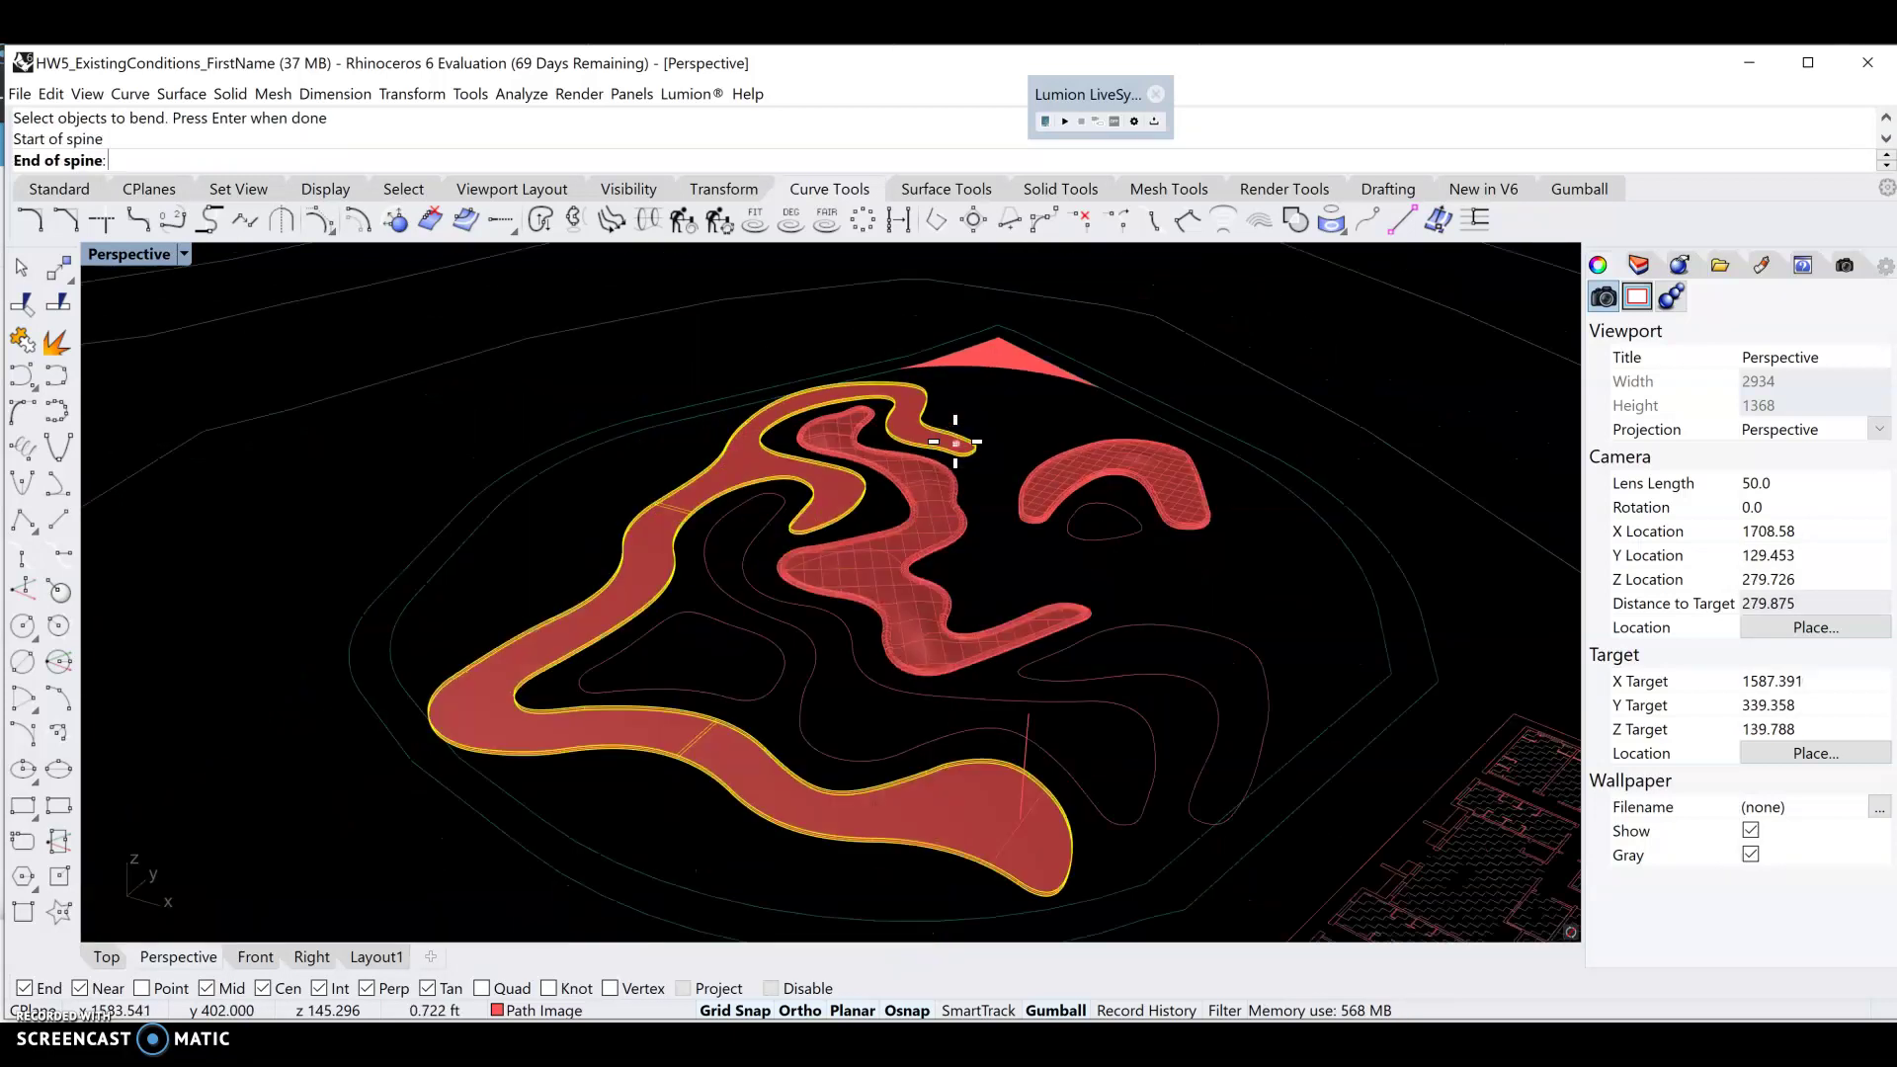
{"action": "scroll", "coordinate": [982, 622], "scroll_direction": "up", "scroll_amount": 8}
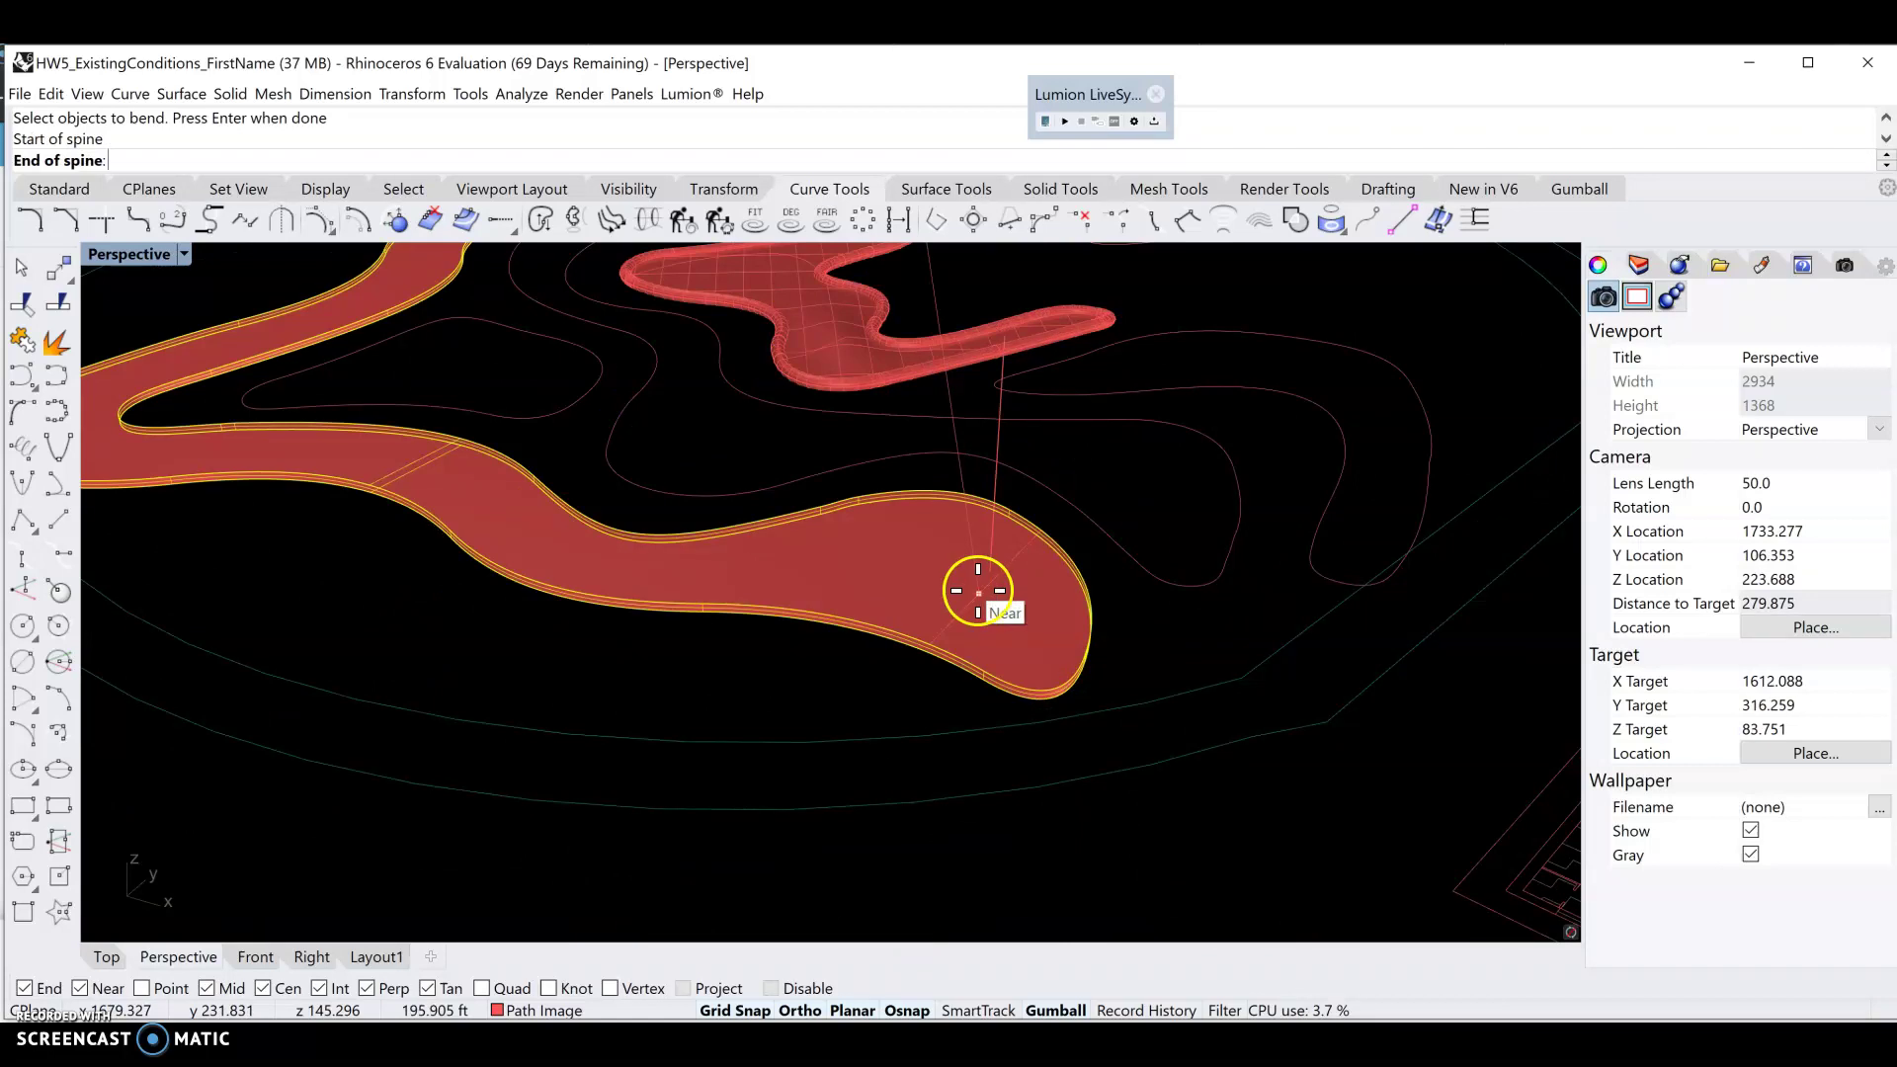
{"action": "left_click", "coordinate": [988, 582]}
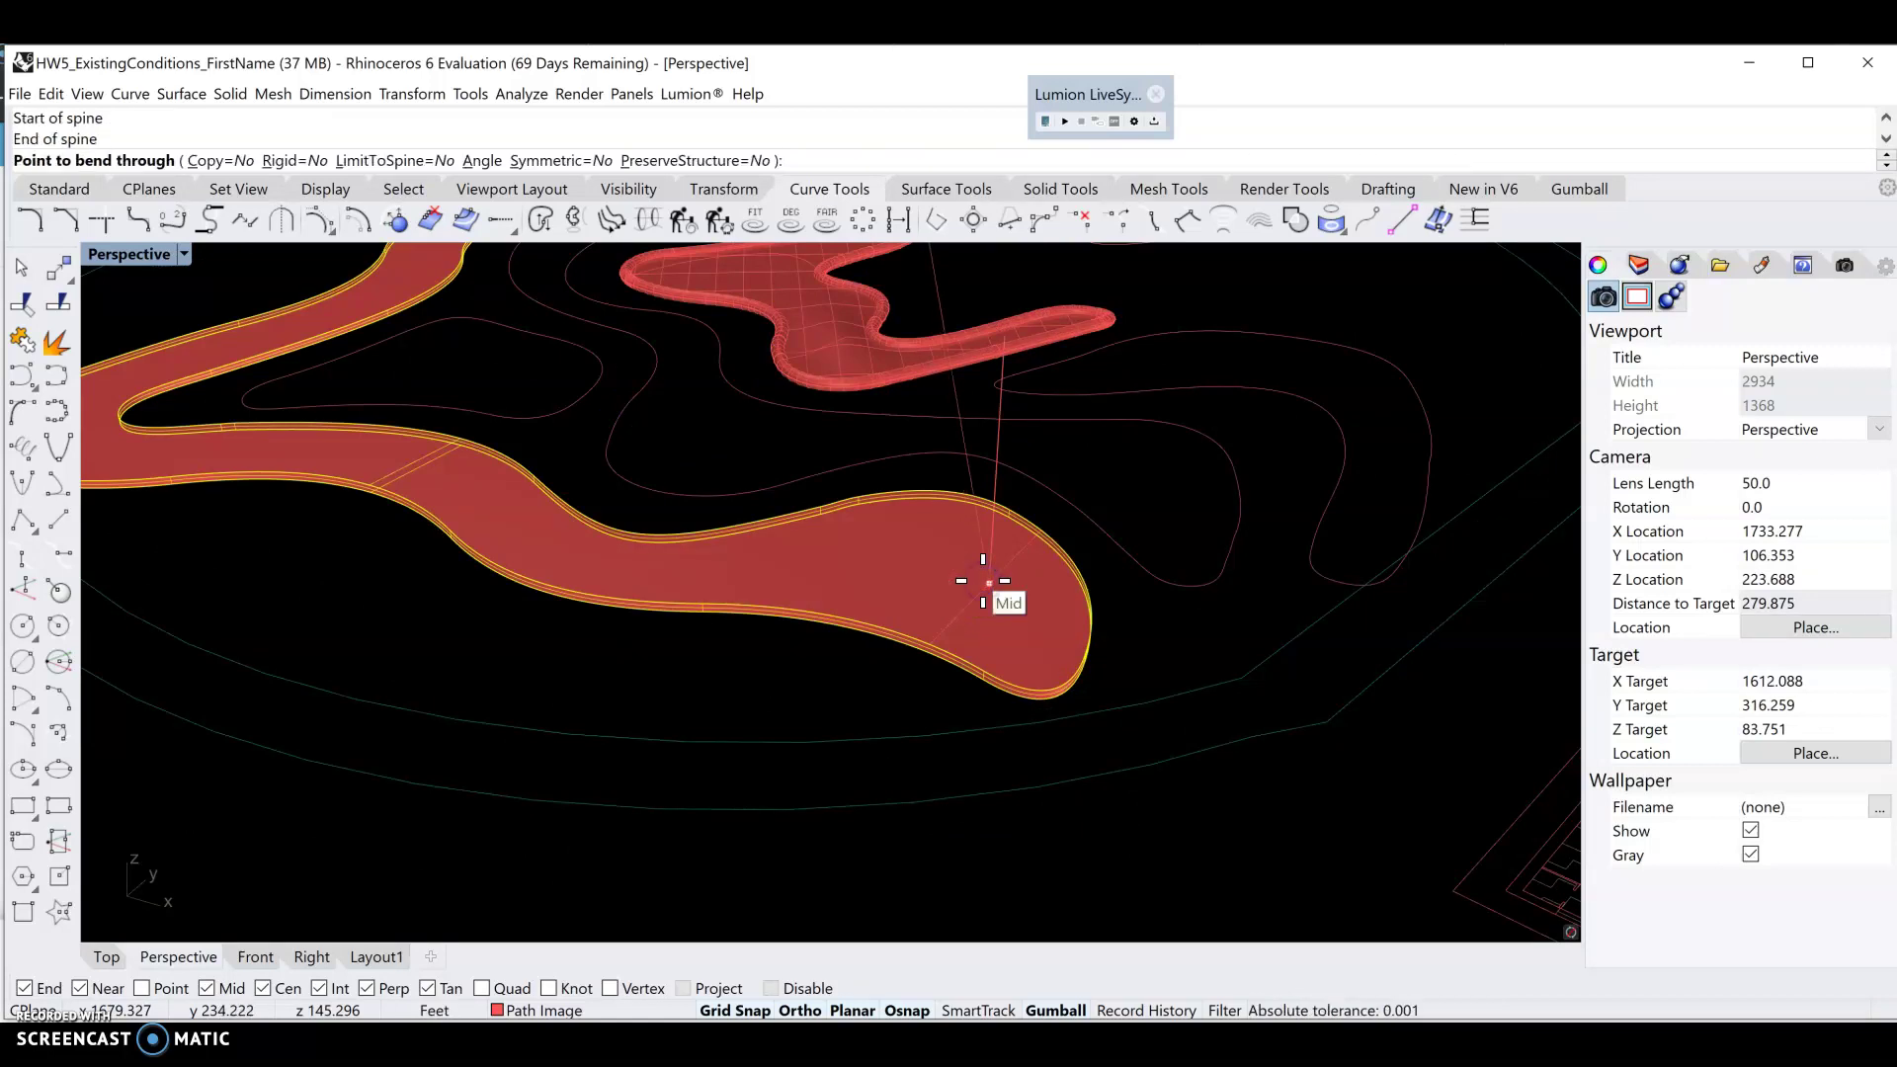
{"action": "mouse_move", "coordinate": [1003, 296]}
{"action": "left_mouse_down"}
{"action": "mouse_move", "coordinate": [1007, 224]}
{"action": "mouse_move", "coordinate": [1001, 330]}
{"action": "left_mouse_up"}
{"action": "scroll", "coordinate": [1001, 330], "scroll_direction": "up", "scroll_amount": 2}
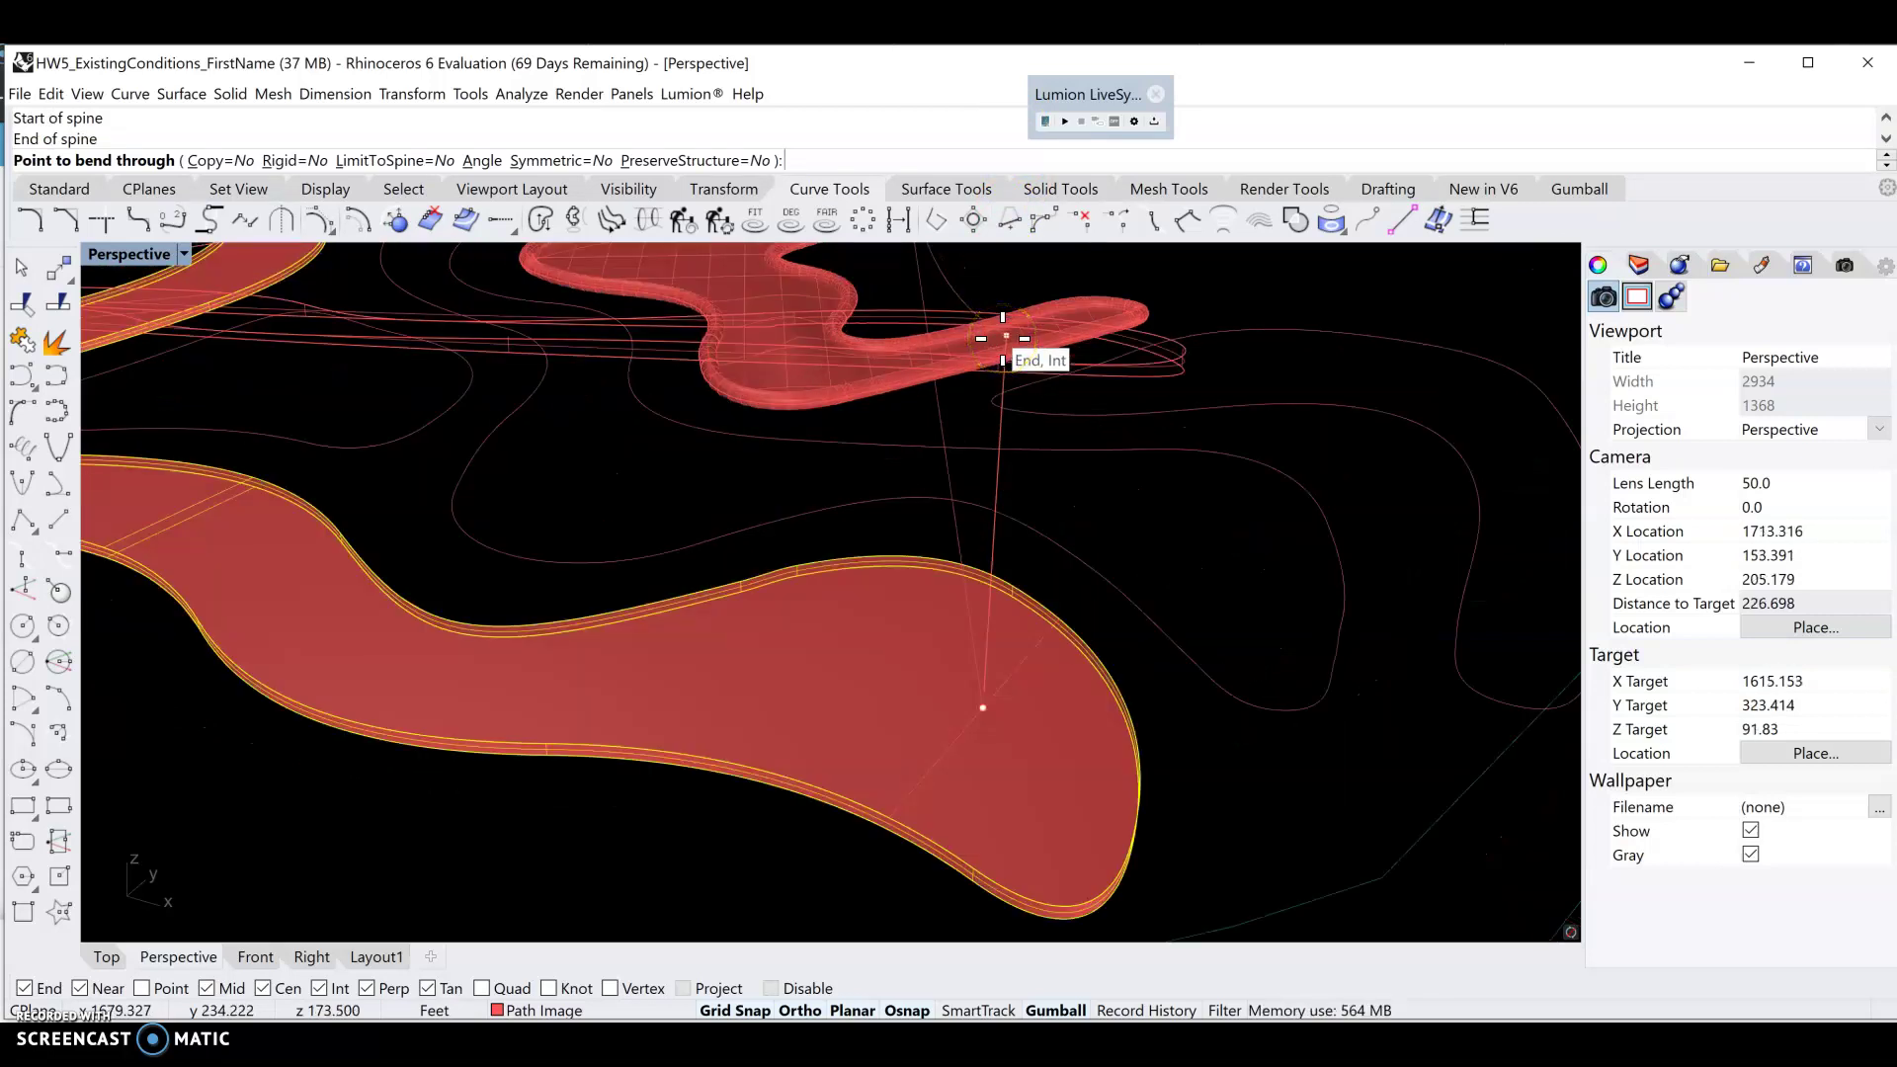
{"action": "left_click", "coordinate": [1003, 338]}
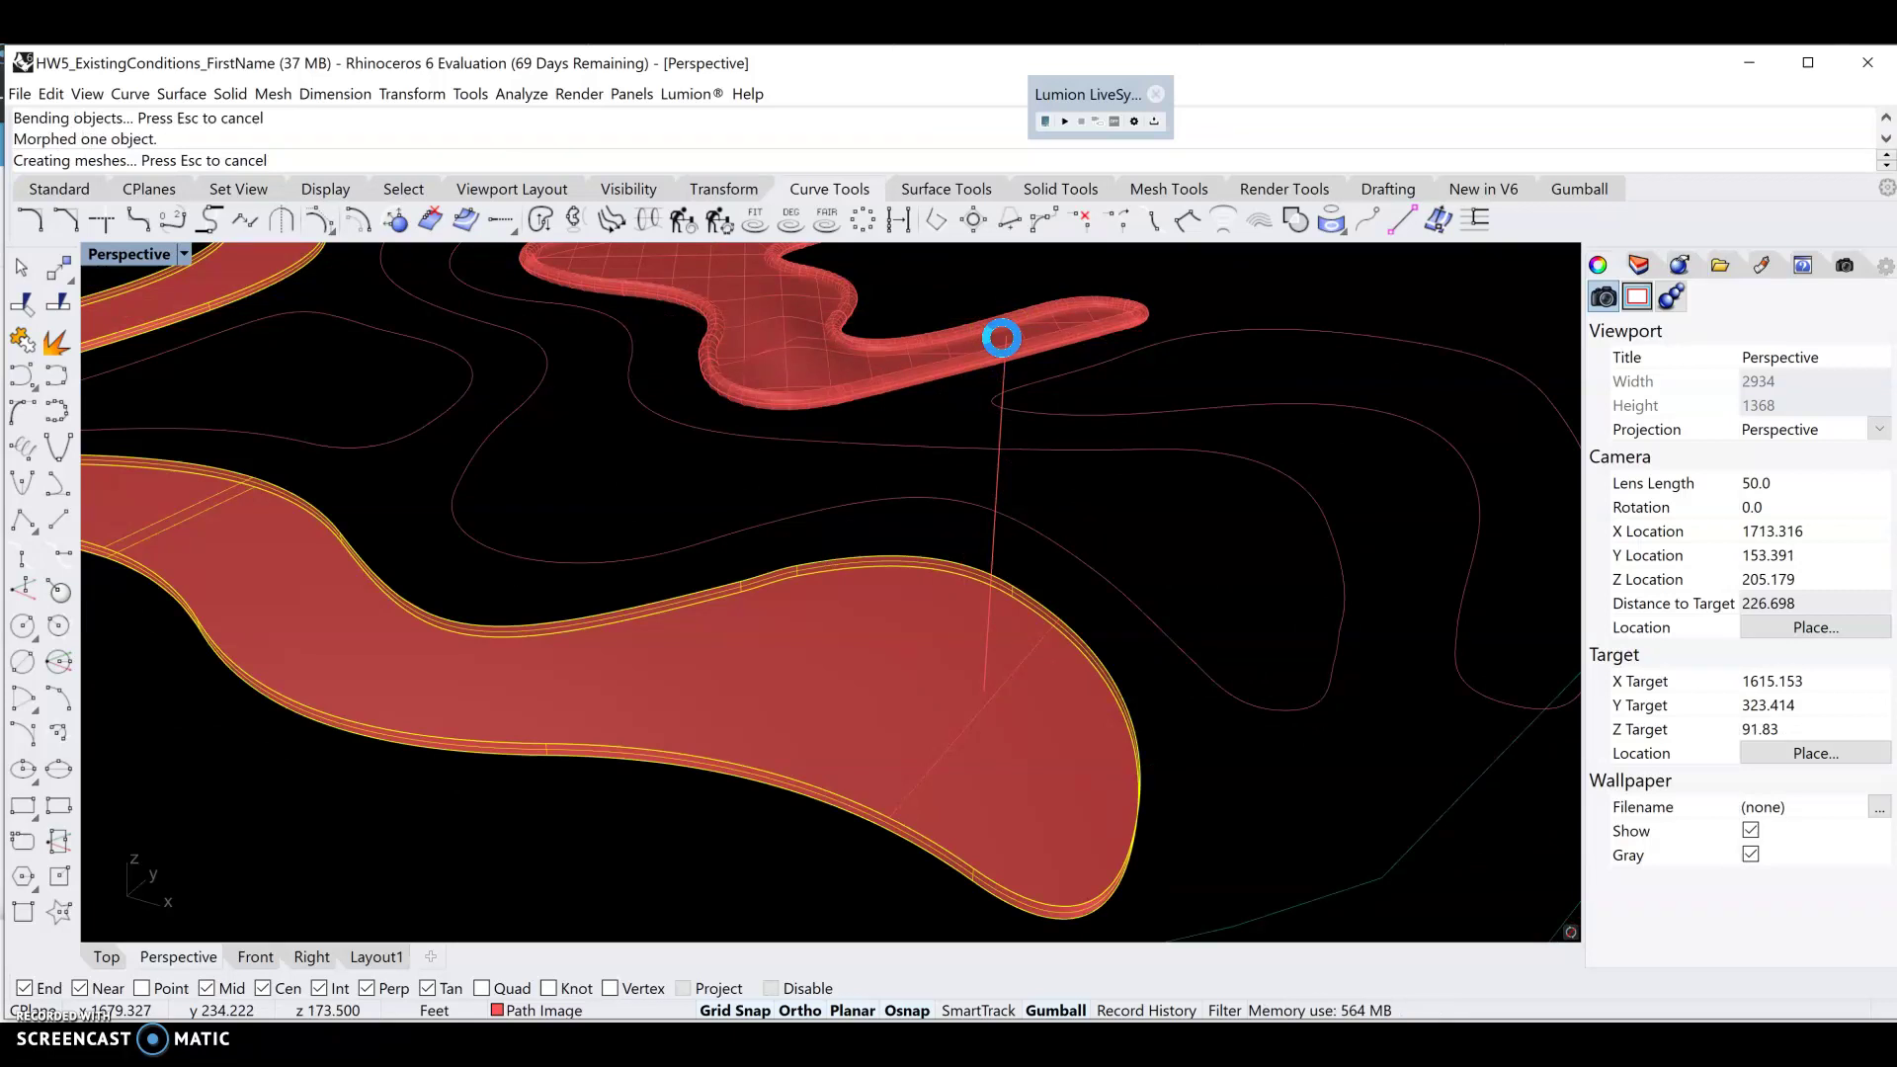
{"action": "scroll", "coordinate": [1000, 341], "scroll_direction": "down", "scroll_amount": 5}
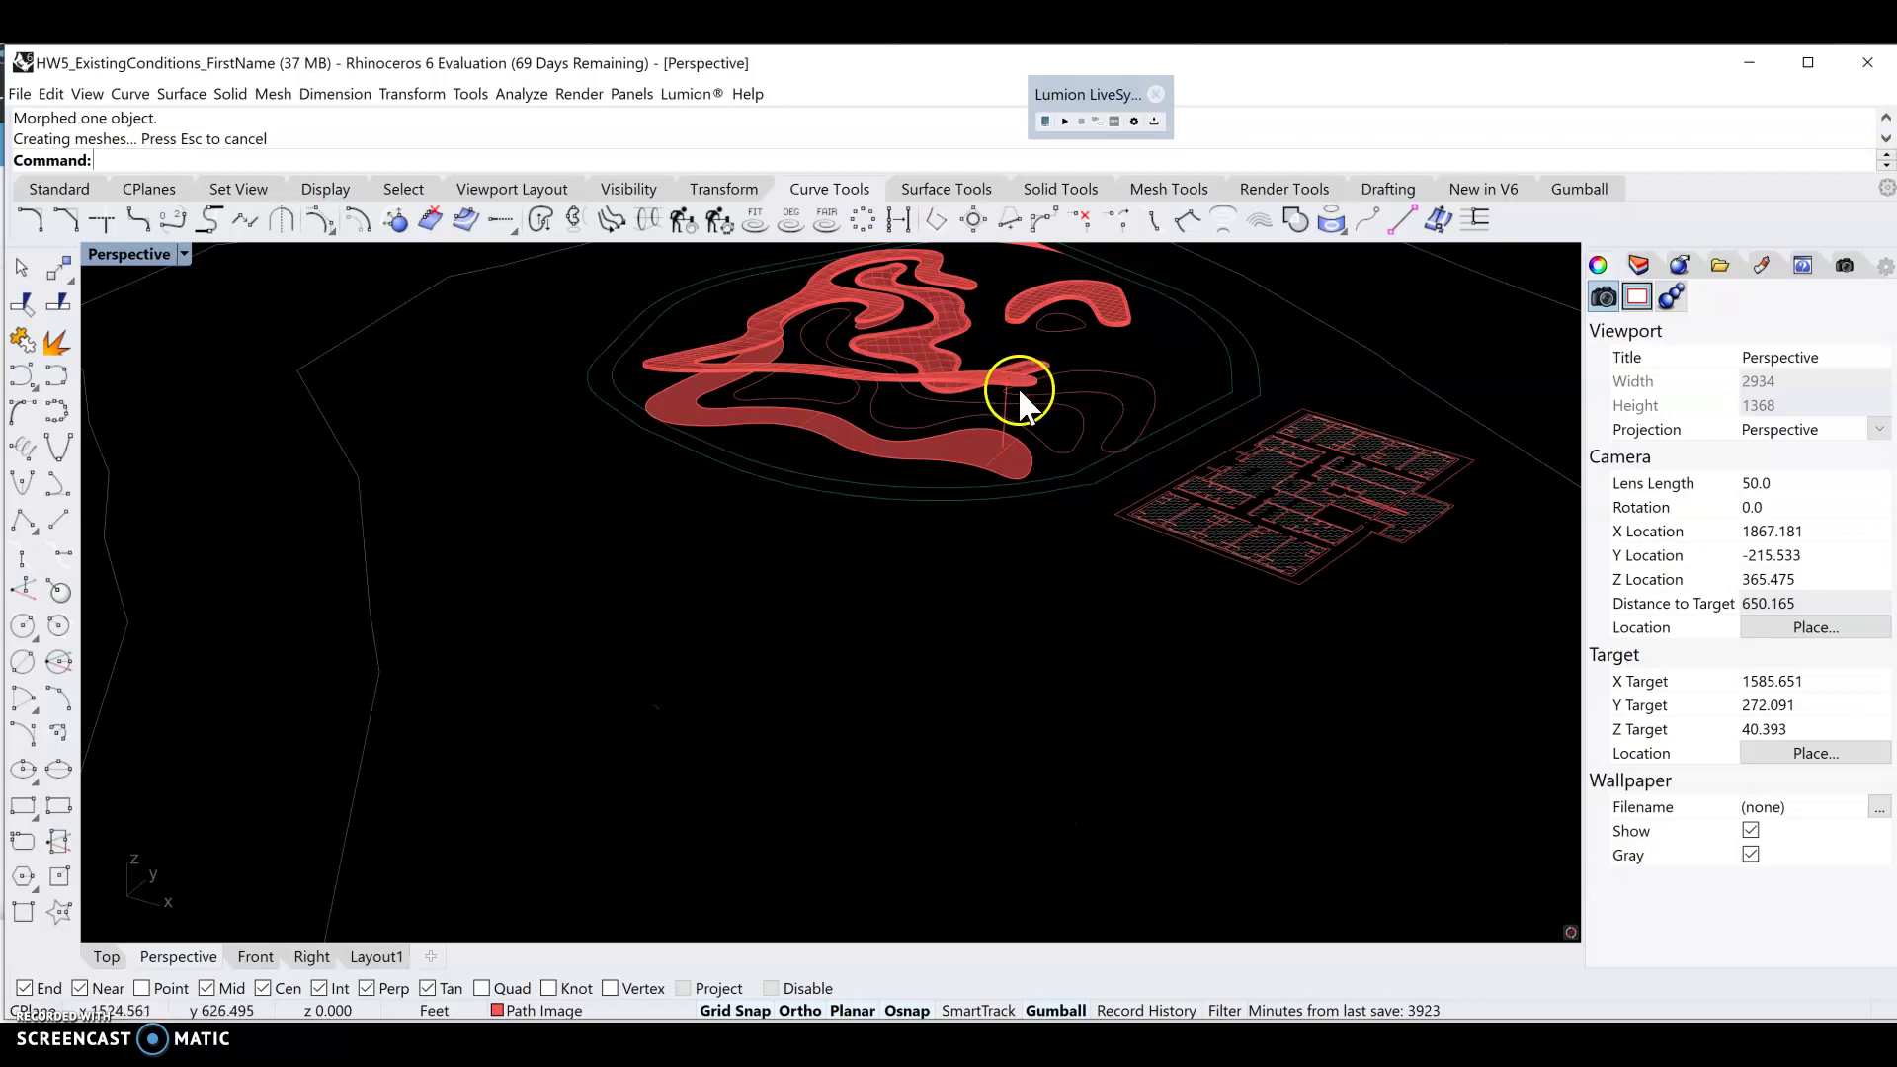
{"action": "scroll", "coordinate": [1018, 388], "scroll_direction": "up", "scroll_amount": 4}
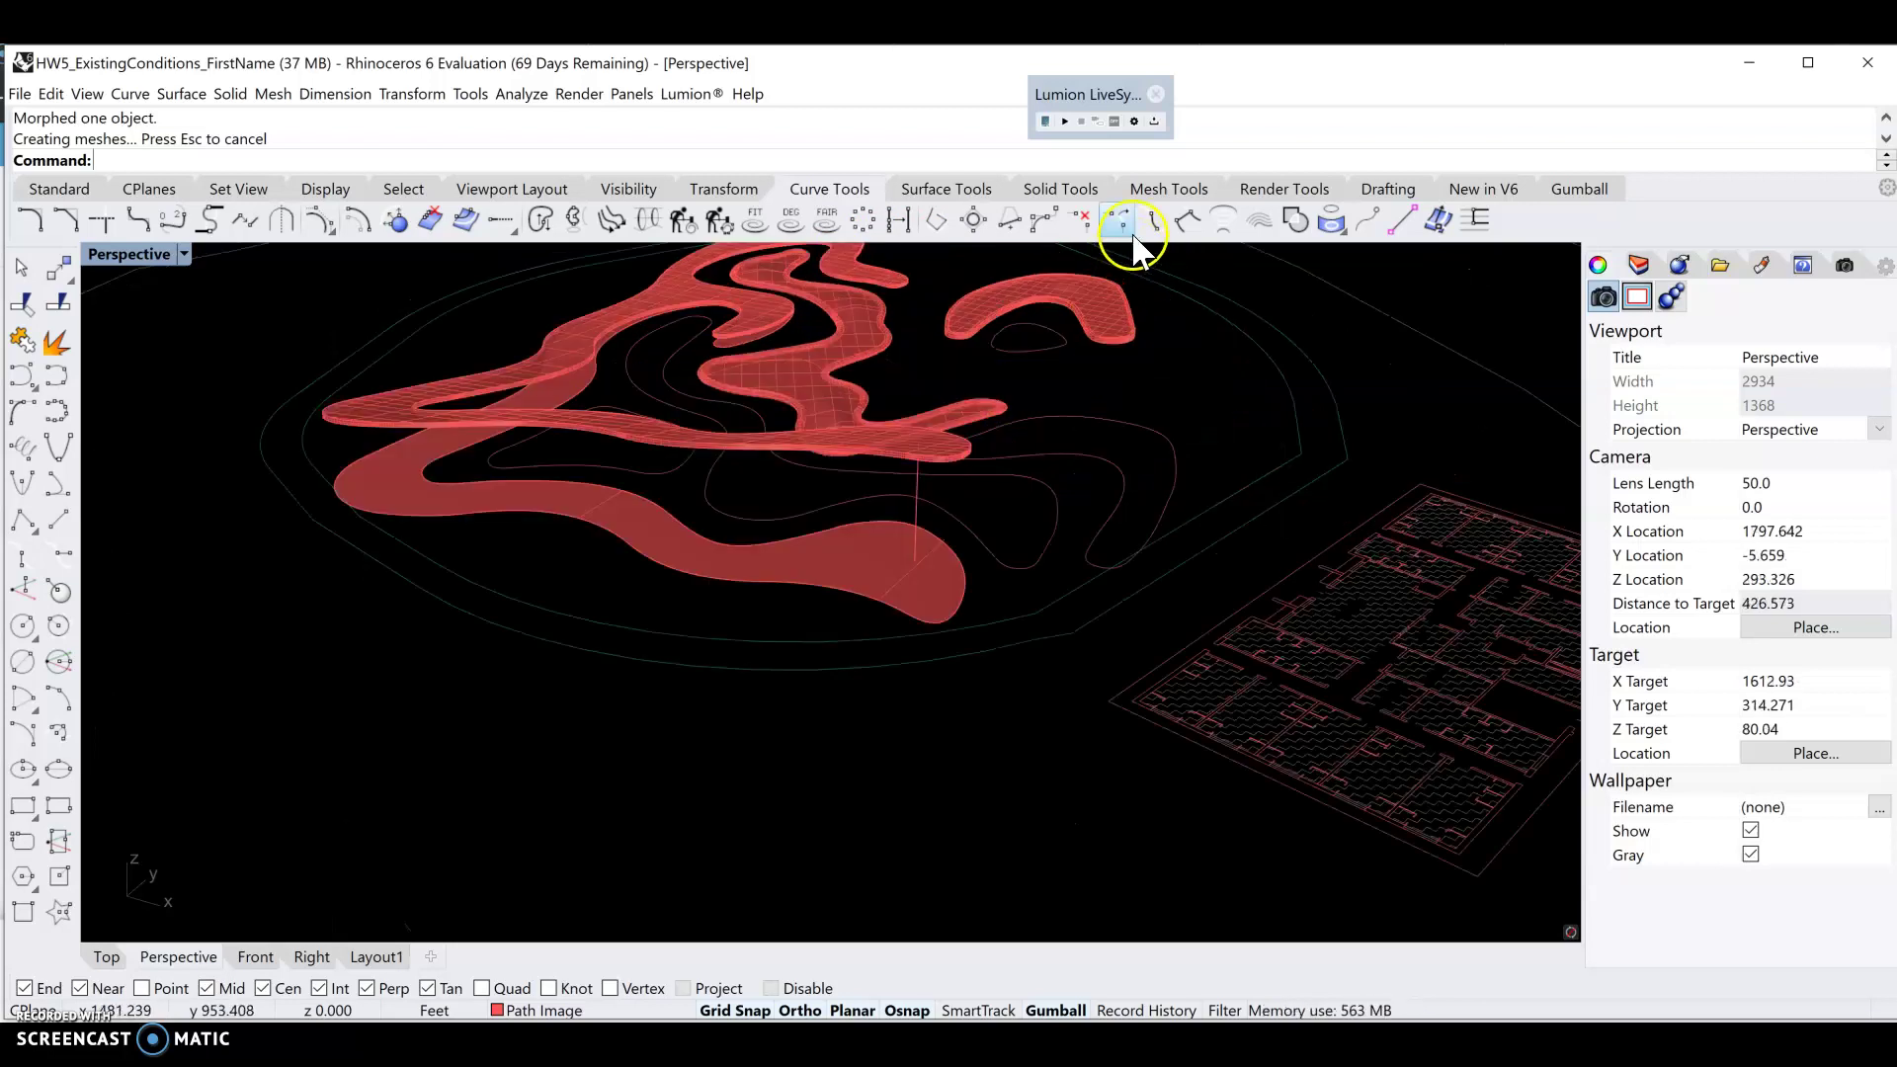
{"action": "scroll", "coordinate": [1134, 227], "scroll_direction": "up", "scroll_amount": 2}
{"action": "scroll", "coordinate": [1134, 235], "scroll_direction": "up", "scroll_amount": 1}
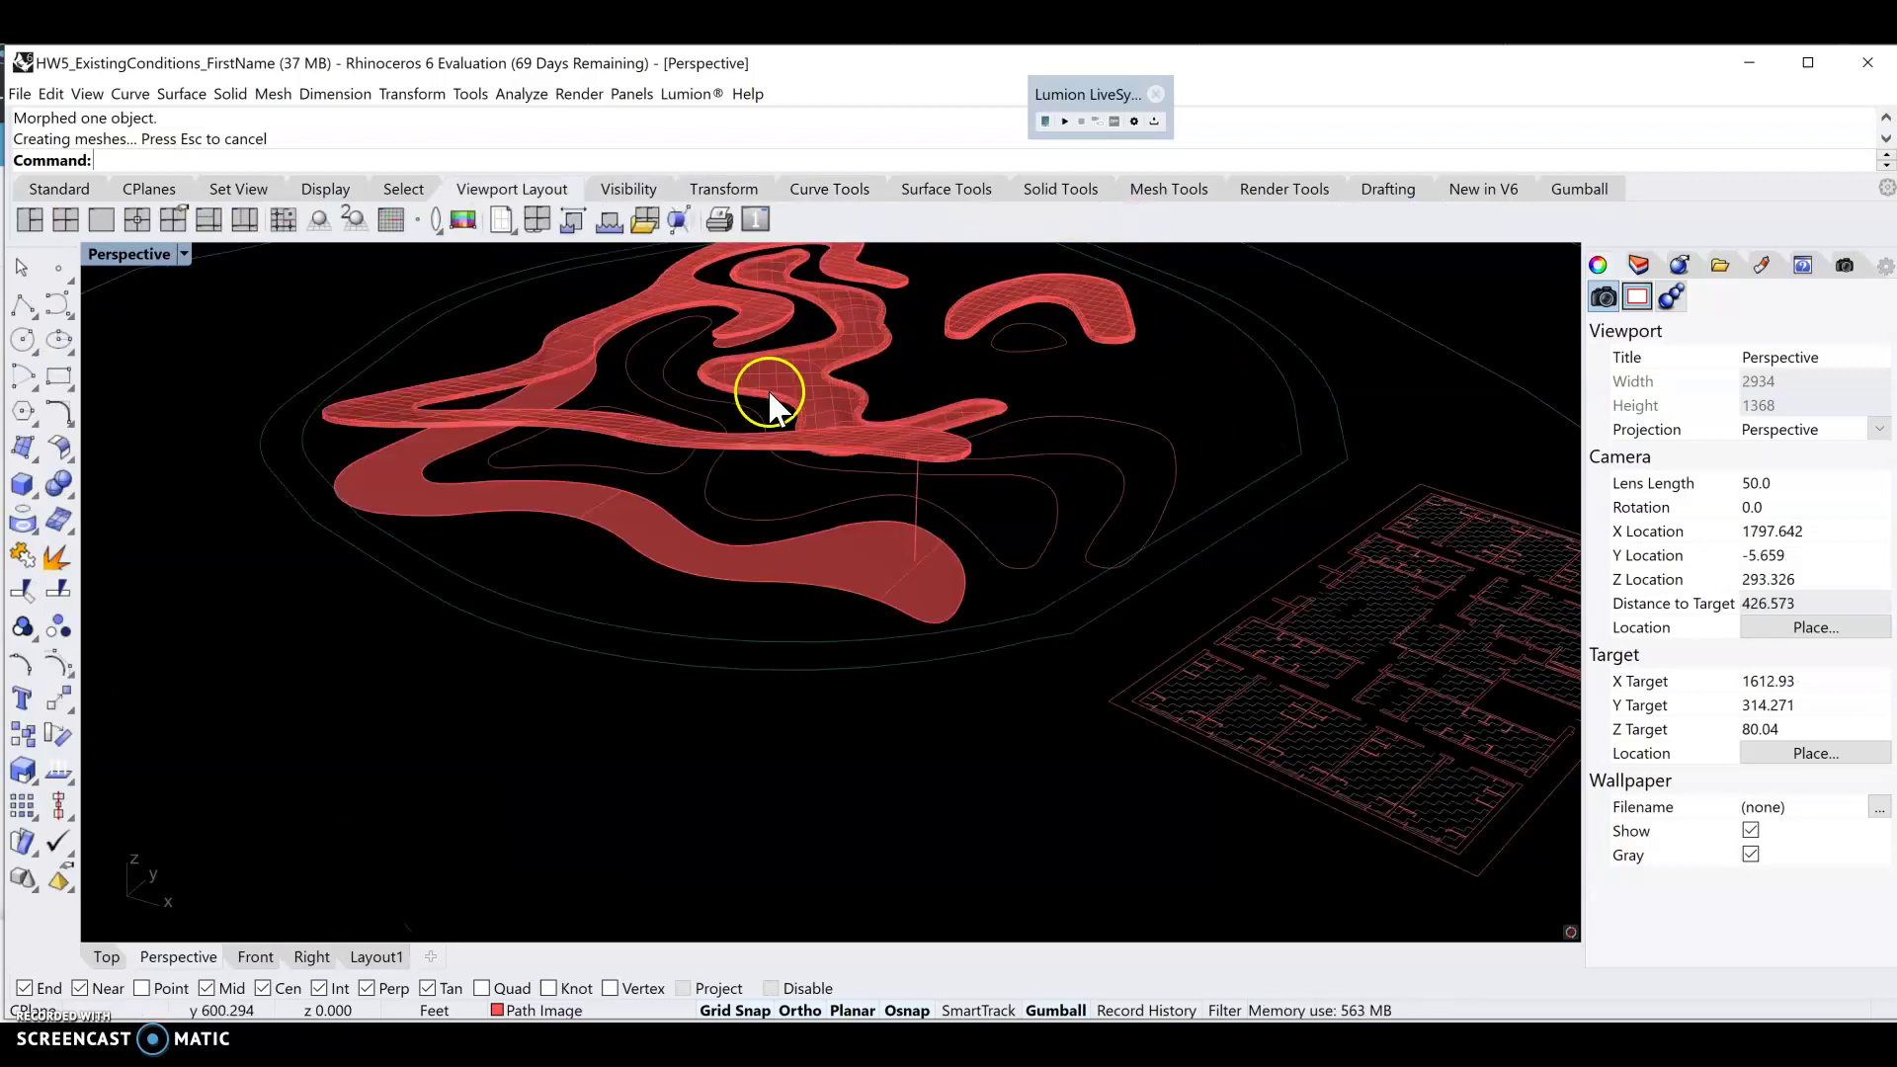